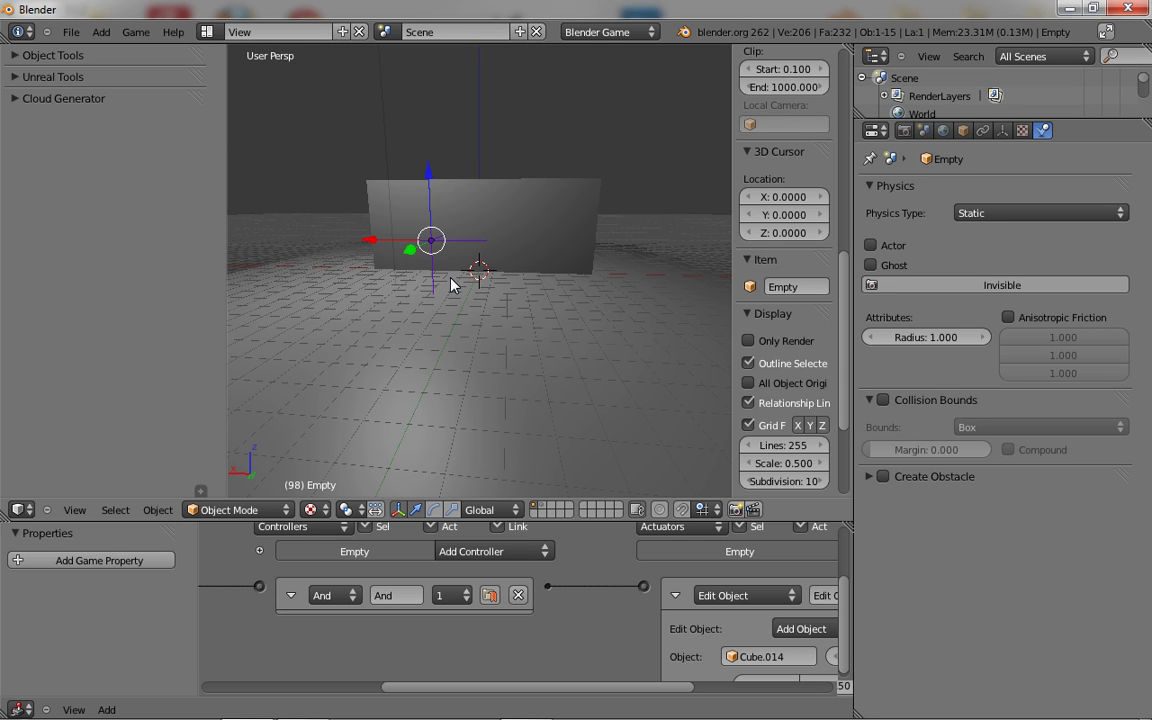
# - Run the game simulation from two viewing angles to examine how the projectile affects the wall
pyautogui.scroll(-1, 450, 226)
pyautogui.scroll(4, 447, 232)
pyautogui.scroll(-2, 447, 233)
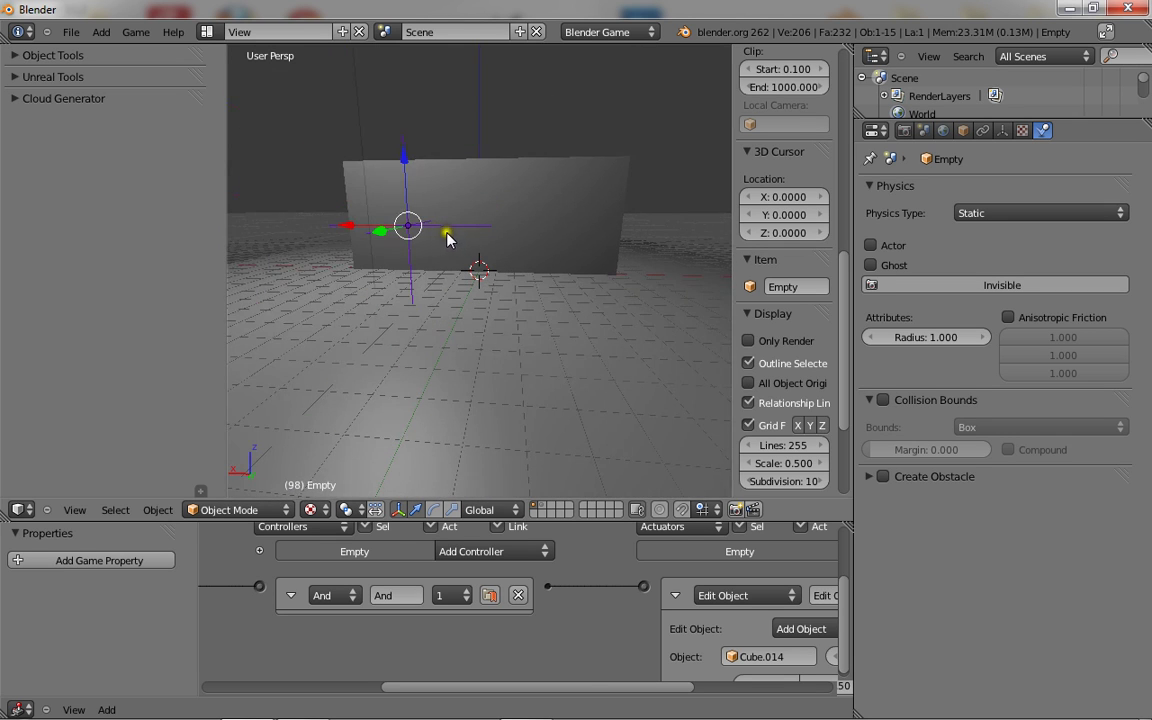
pyautogui.moveTo(368, 207); pyautogui.dragTo(470, 195, button='middle')
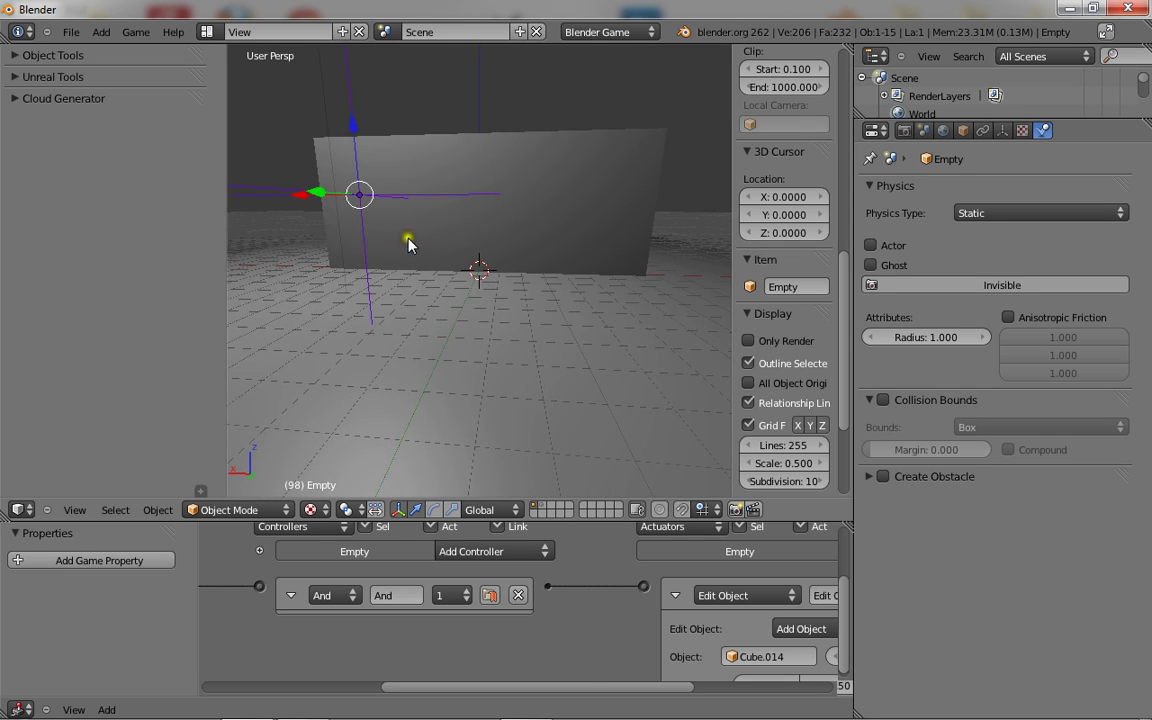
pyautogui.moveTo(408, 243)
pyautogui.mouseDown(button='middle')
pyautogui.moveTo(501, 275)
pyautogui.moveTo(536, 262)
pyautogui.moveTo(548, 286)
pyautogui.moveTo(566, 246)
pyautogui.moveTo(450, 265)
pyautogui.moveTo(406, 257)
pyautogui.moveTo(422, 252)
pyautogui.mouseUp(button='middle')
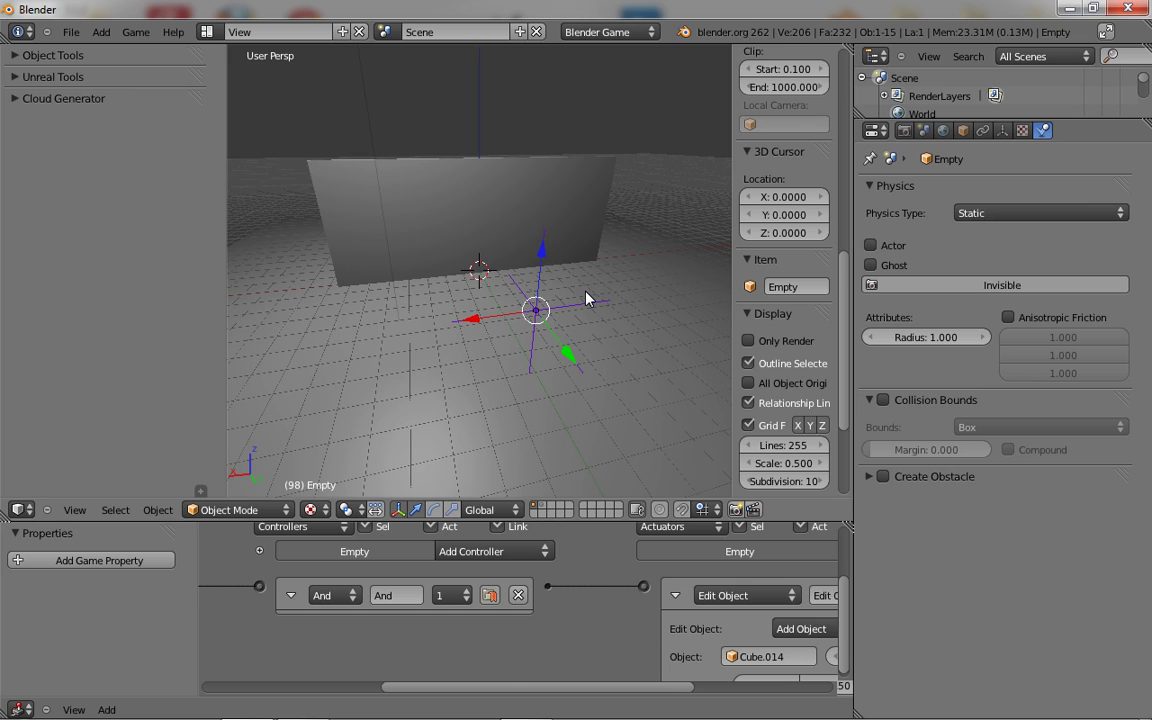
pyautogui.press('p')
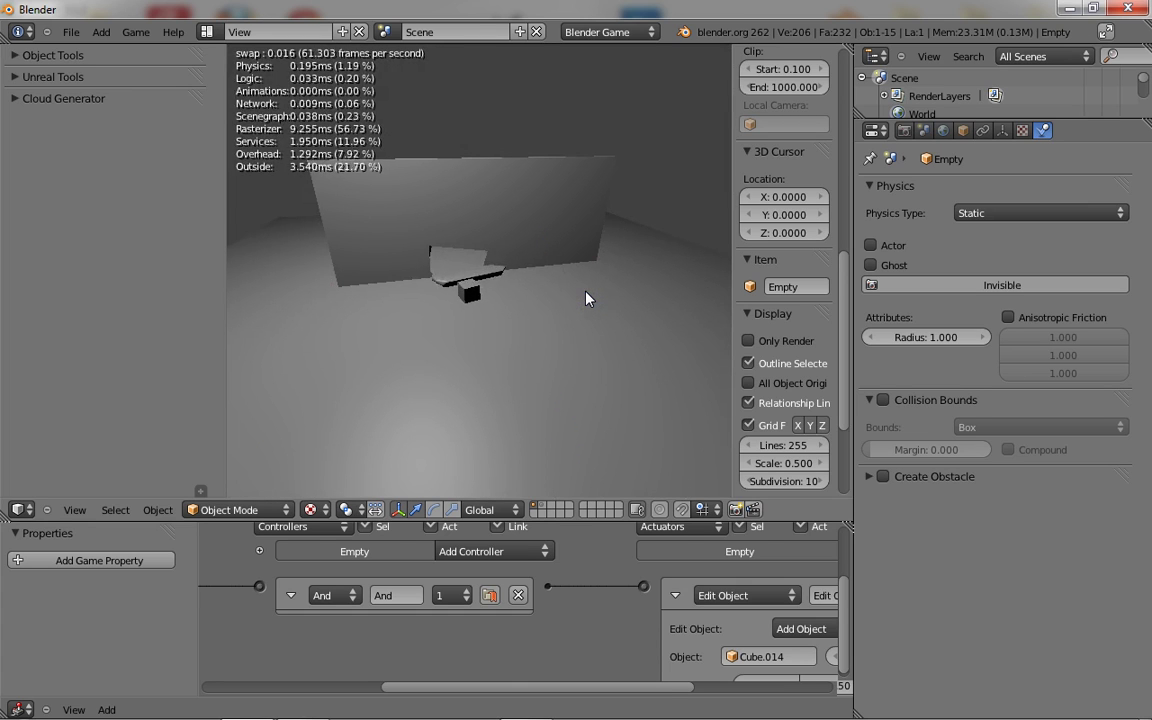
pyautogui.press('Escape')
pyautogui.moveTo(586, 296); pyautogui.dragTo(465, 285, button='middle')
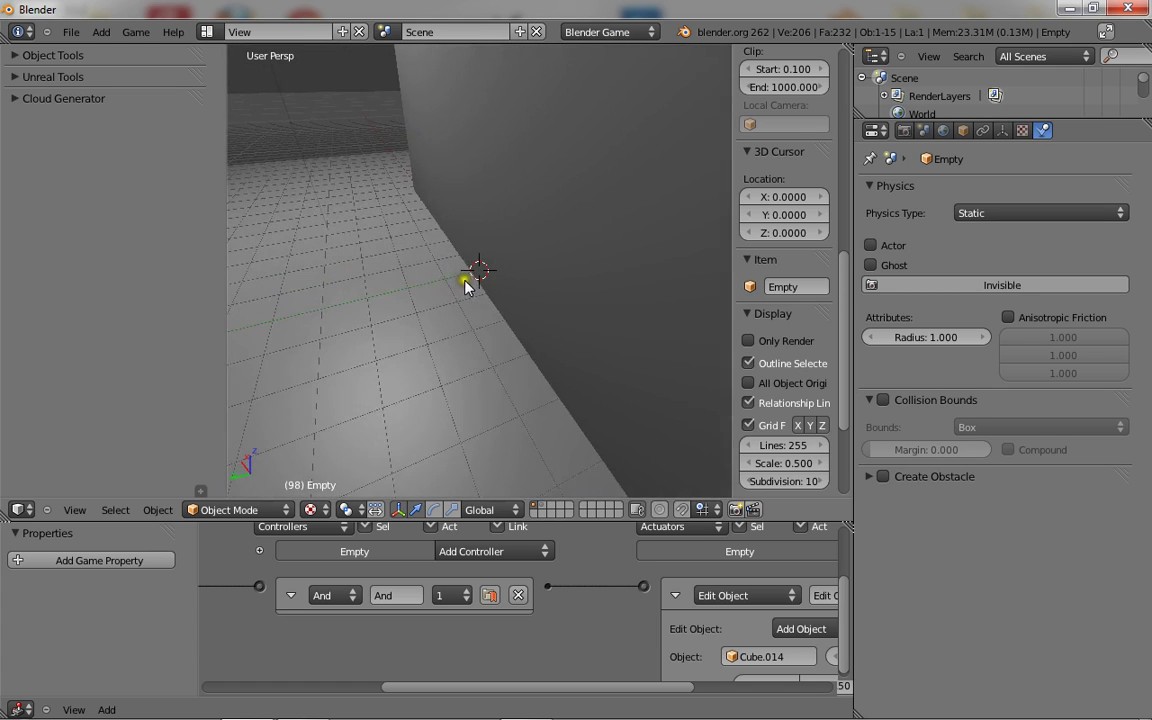
pyautogui.press('p')
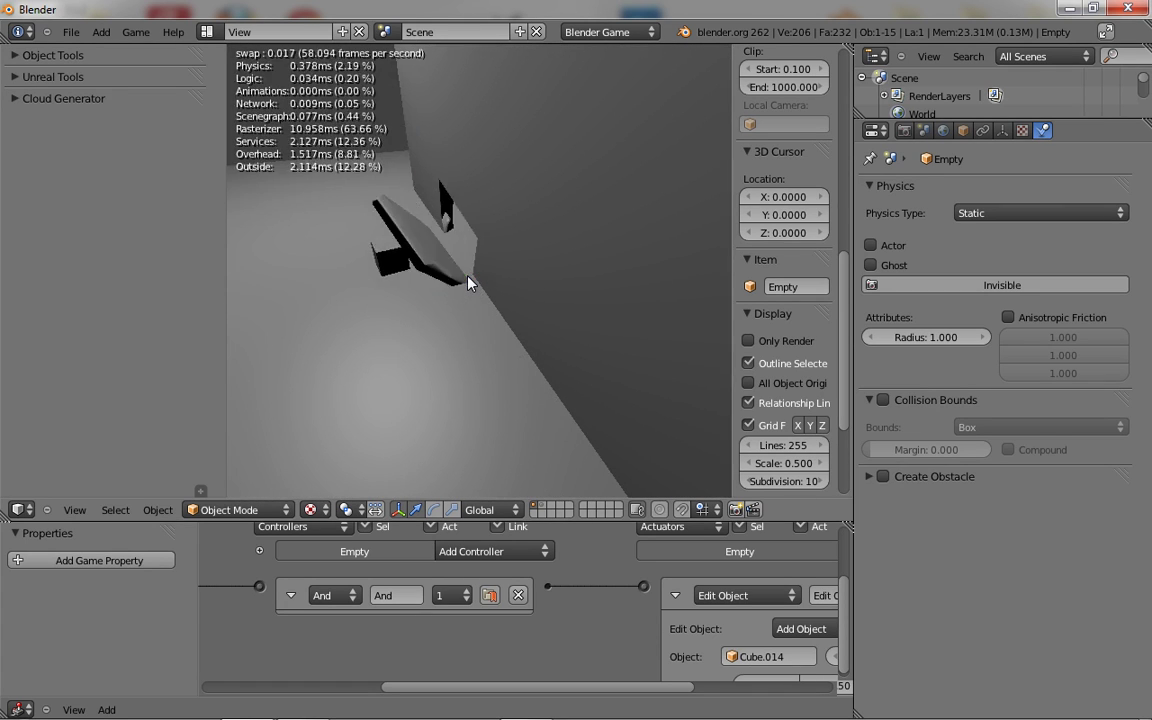
pyautogui.press('Escape')
# - Raise the Empty along Z and test the game simulation again from two viewing angles
pyautogui.scroll(-5, 470, 281)
pyautogui.moveTo(470, 283); pyautogui.dragTo(336, 195, button='middle')
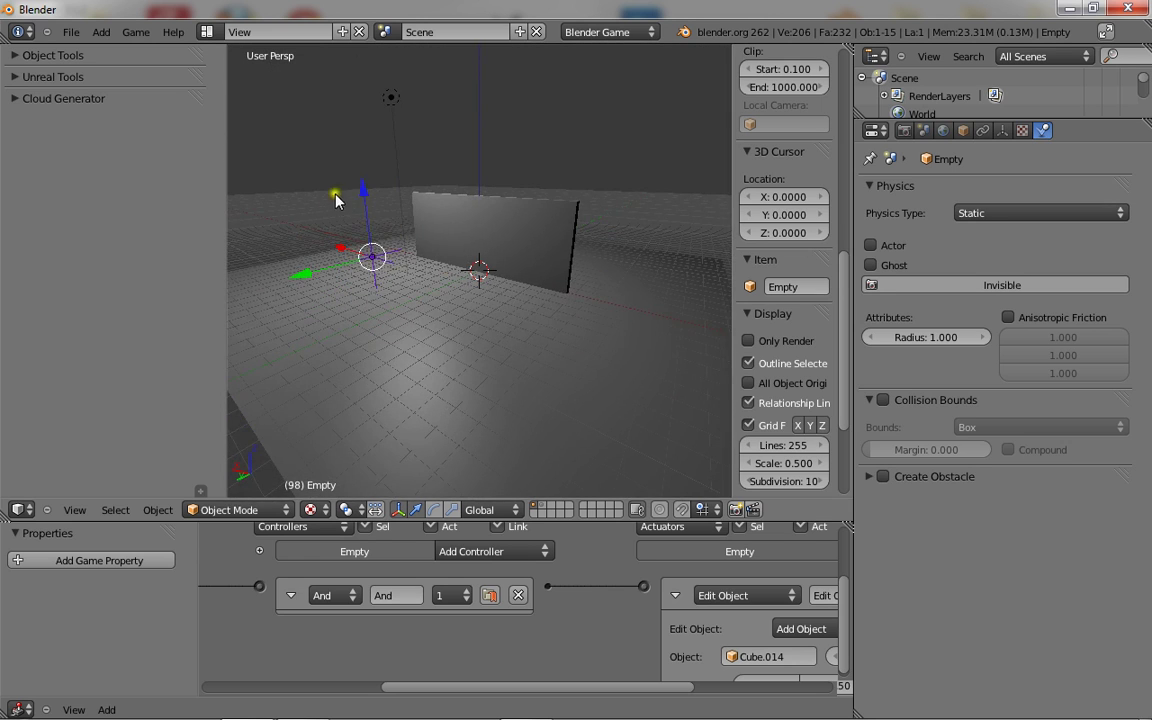
pyautogui.moveTo(363, 190); pyautogui.dragTo(361, 157)
pyautogui.press('p')
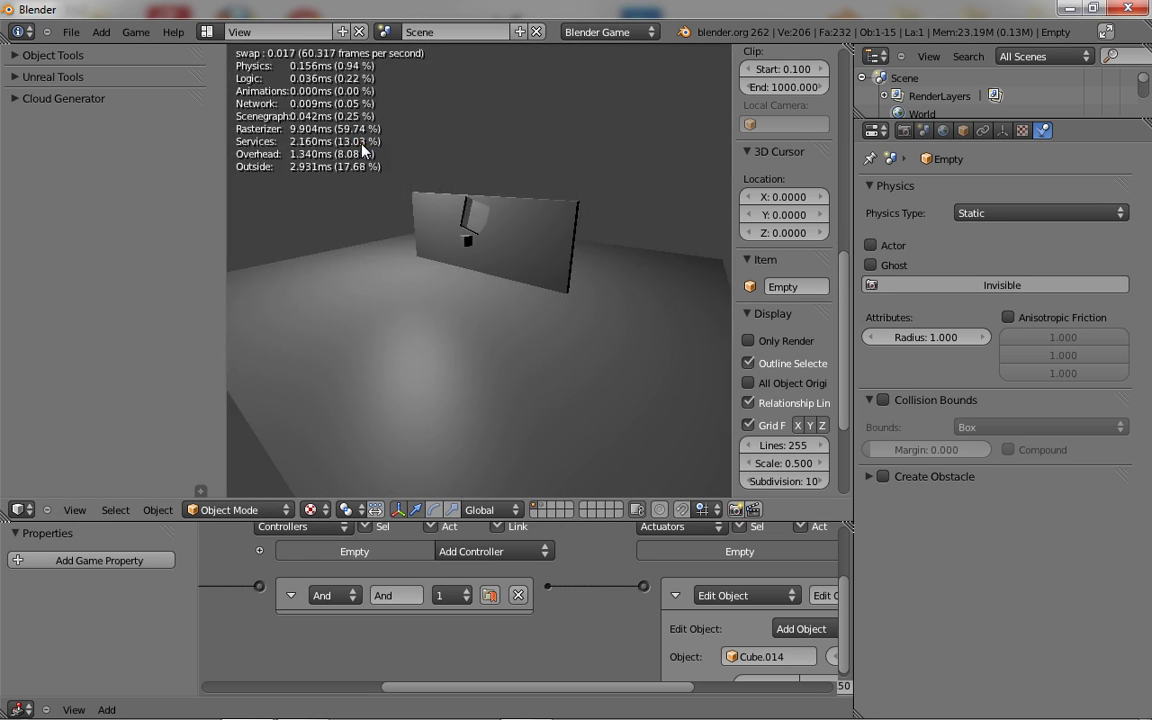
pyautogui.press('Escape')
pyautogui.moveTo(363, 150); pyautogui.dragTo(340, 205, button='middle')
pyautogui.press('p')
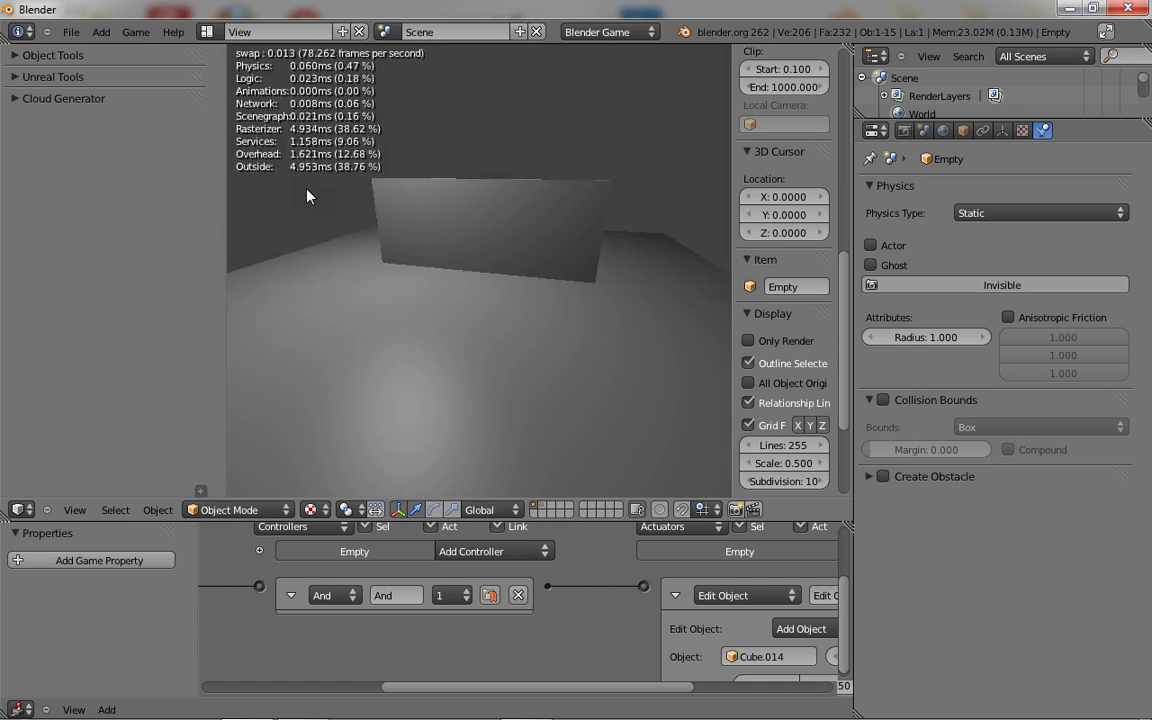
pyautogui.press('Escape')
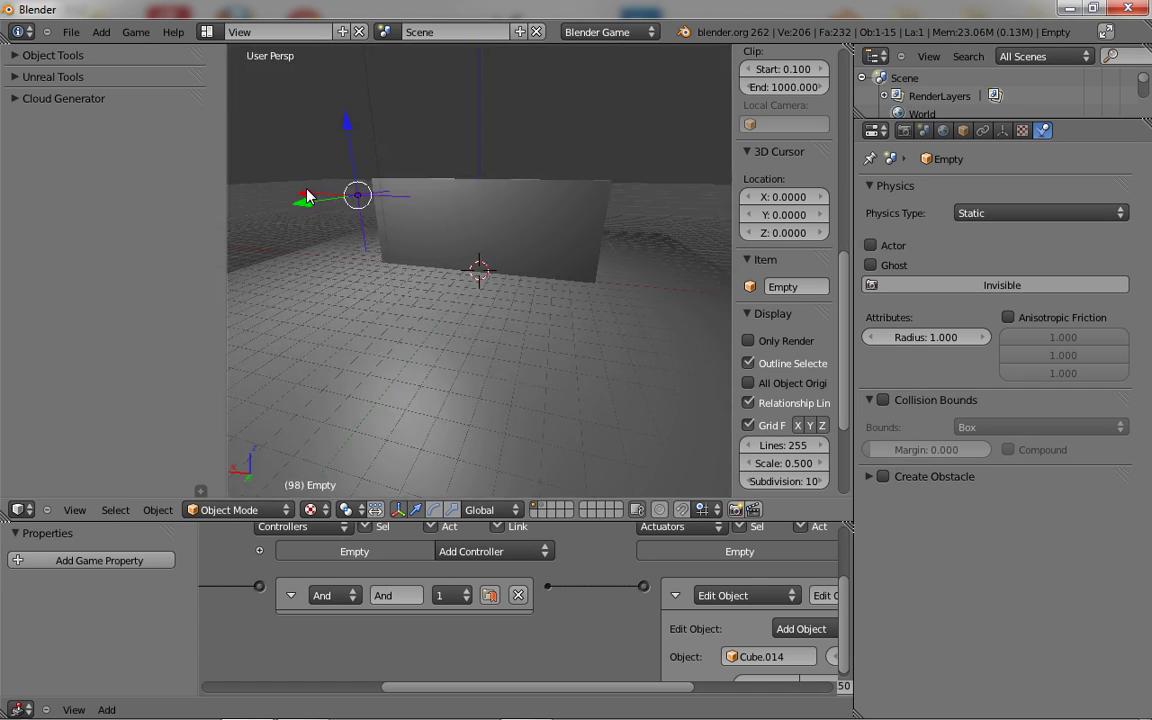
# - Examine the logic bricks of the Empty and of the wall piece, including its sensors, controllers and Edit Object actuators
pyautogui.scroll(-5, 300, 665)
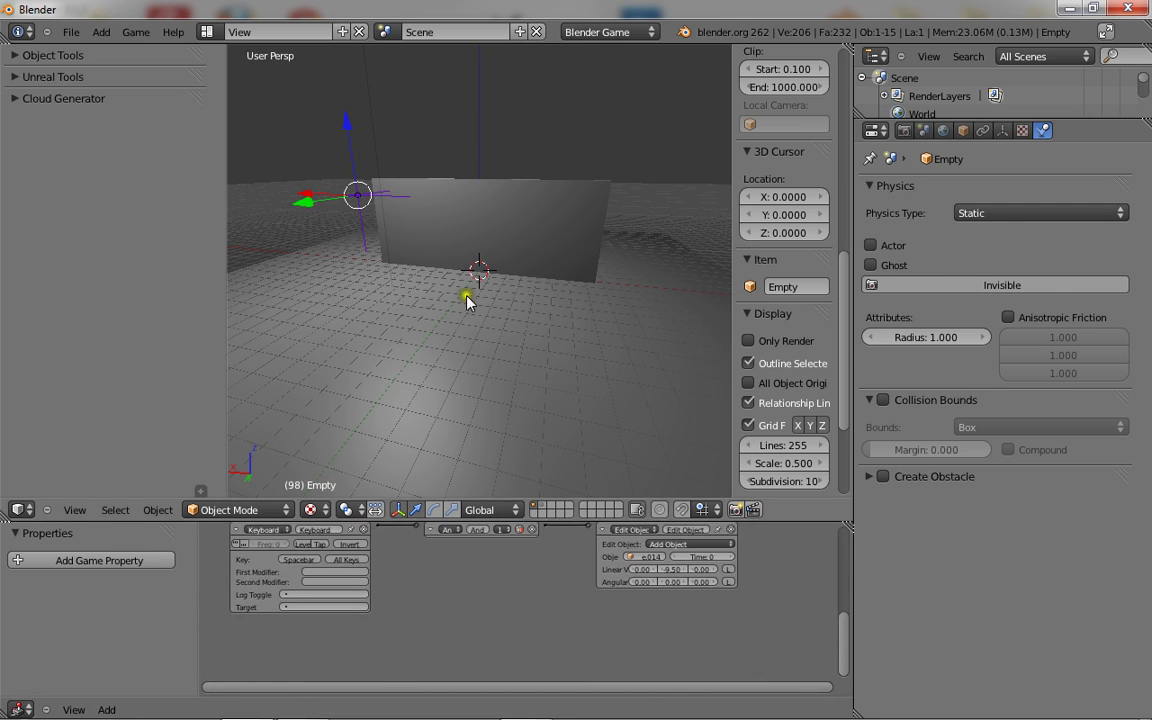
pyautogui.rightClick(482, 215)
pyautogui.scroll(4, 398, 597)
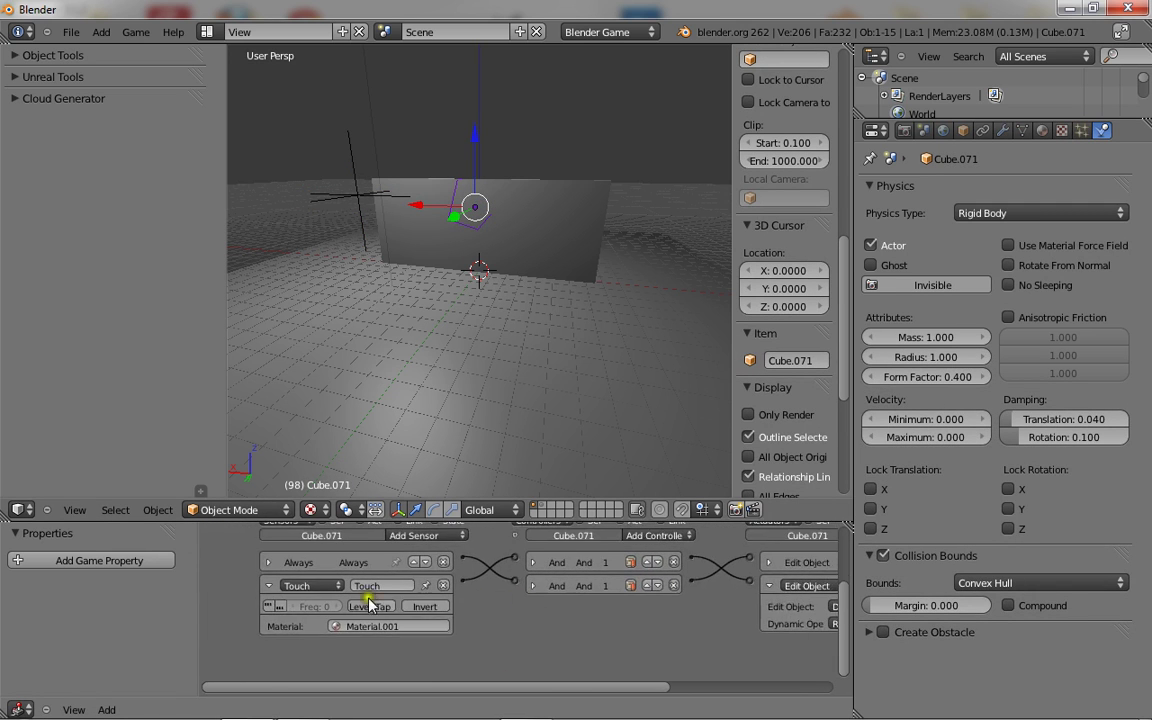
pyautogui.click(301, 562)
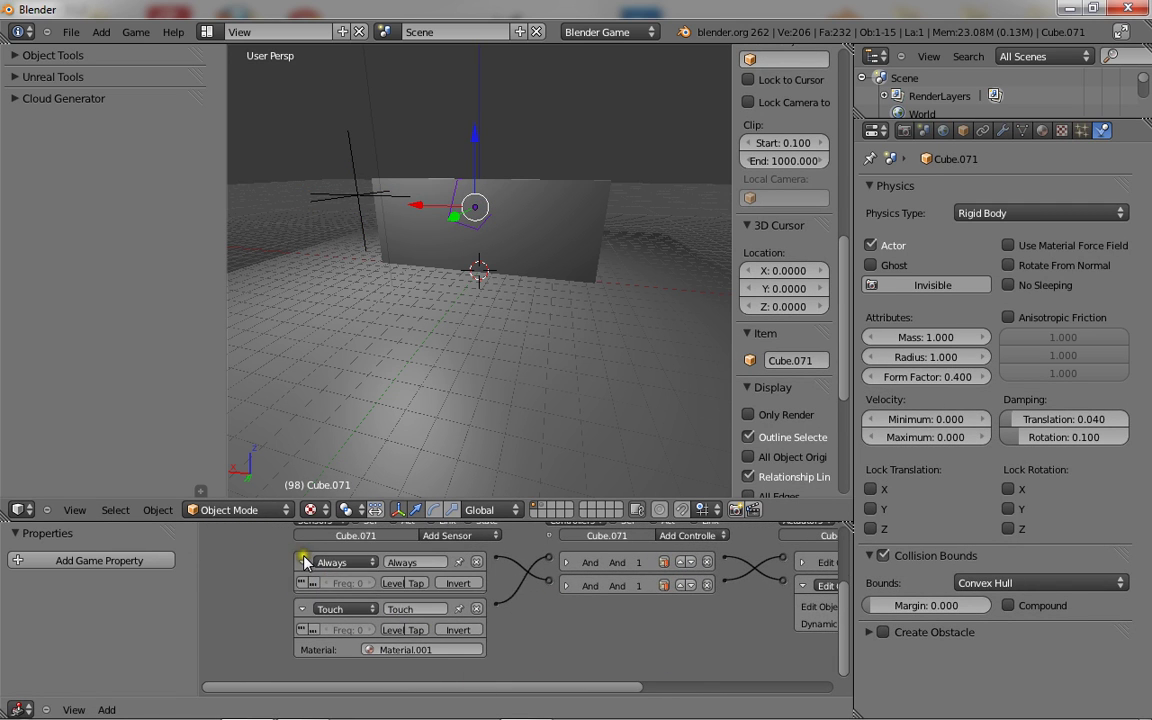
pyautogui.keyDown('ctrl'); pyautogui.hscroll(5, 481, 597); pyautogui.keyUp('ctrl')
pyautogui.moveTo(433, 617); pyautogui.dragTo(522, 643, button='middle')
pyautogui.scroll(-2, 566, 571)
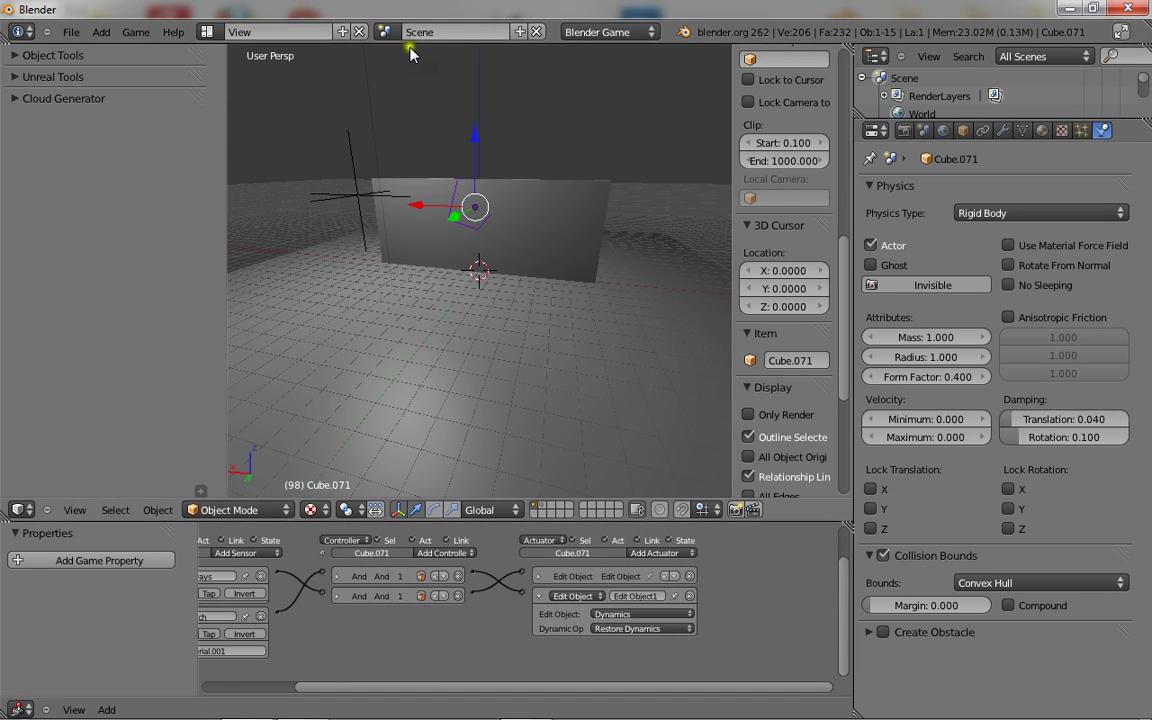
# - Start a new file and reload the startup scene
pyautogui.click(71, 32)
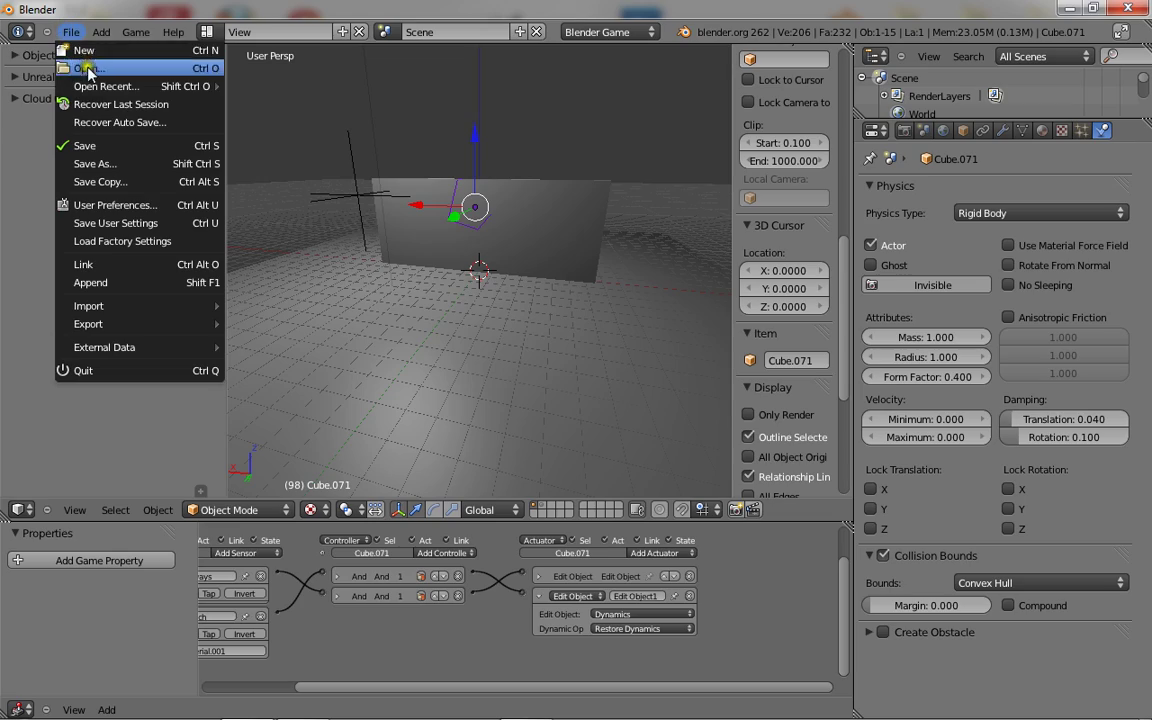
pyautogui.click(100, 58)
pyautogui.scroll(10, 437, 321)
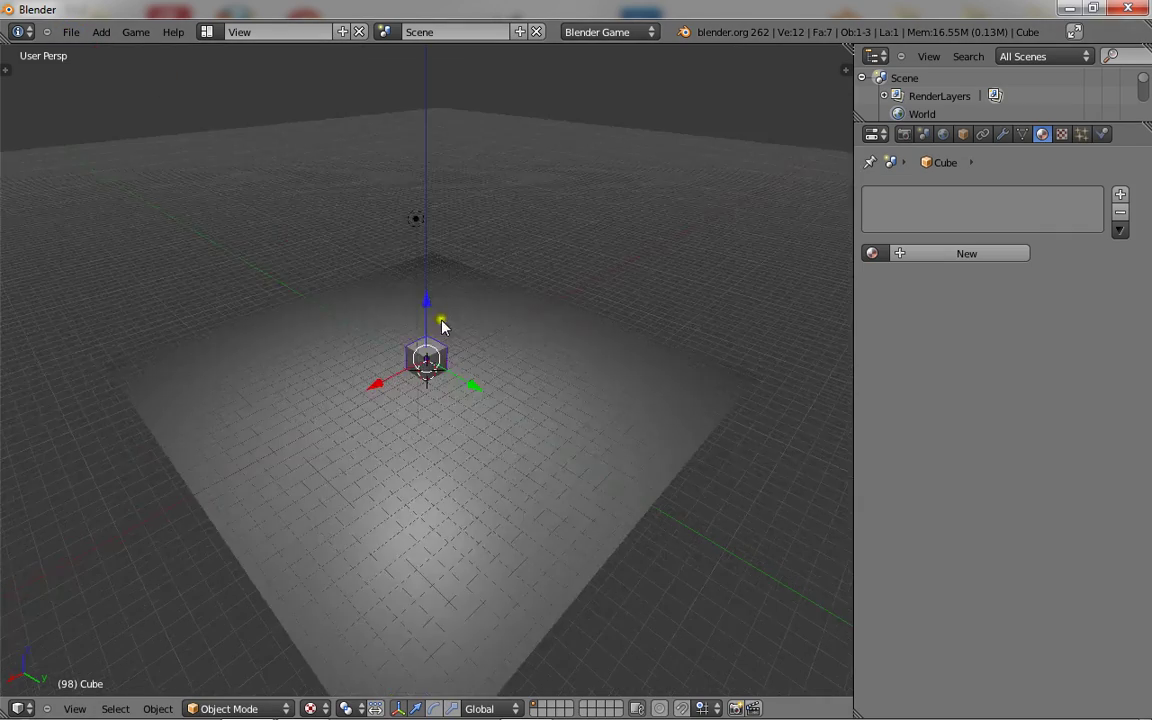
pyautogui.scroll(-10, 433, 335)
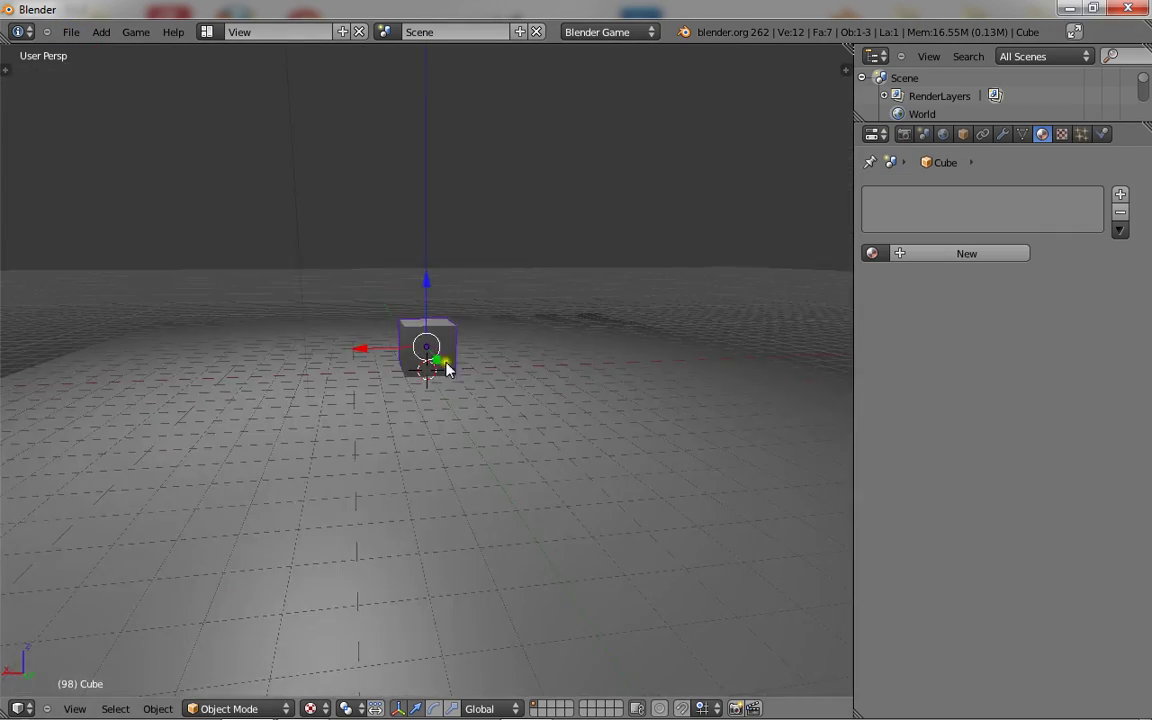
# - Scale the default cube into a wall, narrow along X and elongated along Y
pyautogui.scroll(6, 463, 321)
pyautogui.click(457, 710)
pyautogui.scroll(2, 426, 475)
pyautogui.moveTo(384, 410); pyautogui.dragTo(433, 405, button='middle')
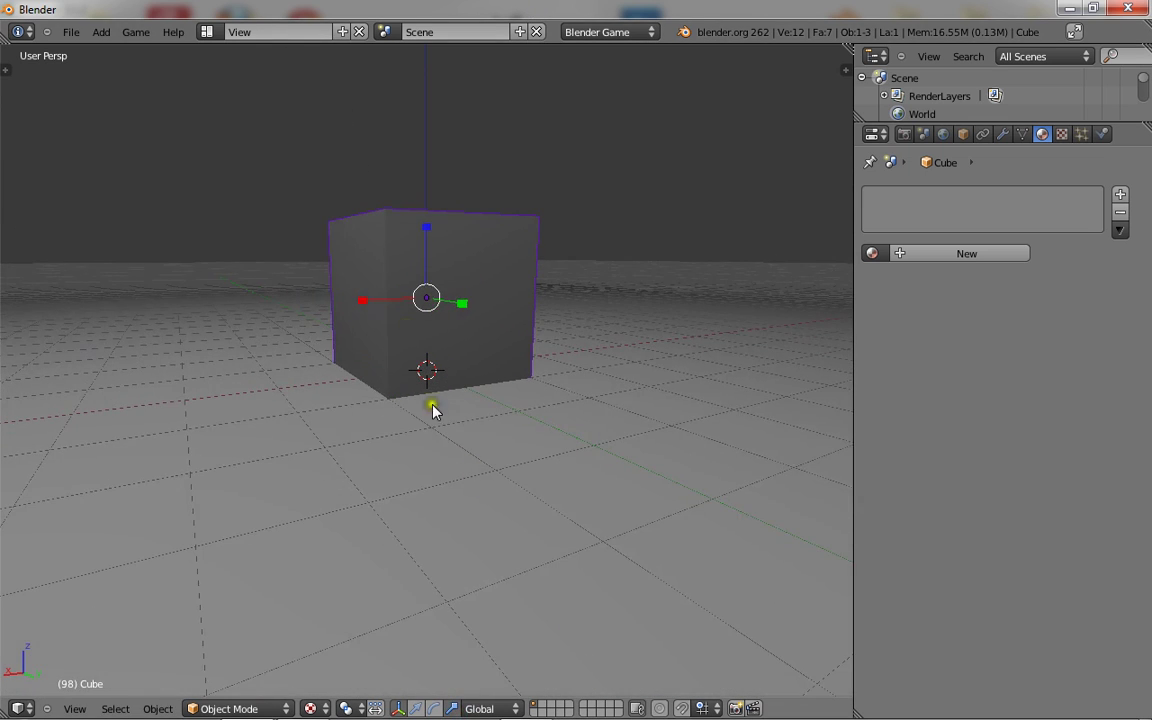
pyautogui.moveTo(375, 300); pyautogui.dragTo(398, 302)
pyautogui.moveTo(419, 247); pyautogui.dragTo(541, 322, button='middle')
pyautogui.moveTo(457, 226); pyautogui.dragTo(466, 168)
pyautogui.scroll(-4, 480, 270)
pyautogui.moveTo(493, 338); pyautogui.dragTo(735, 390)
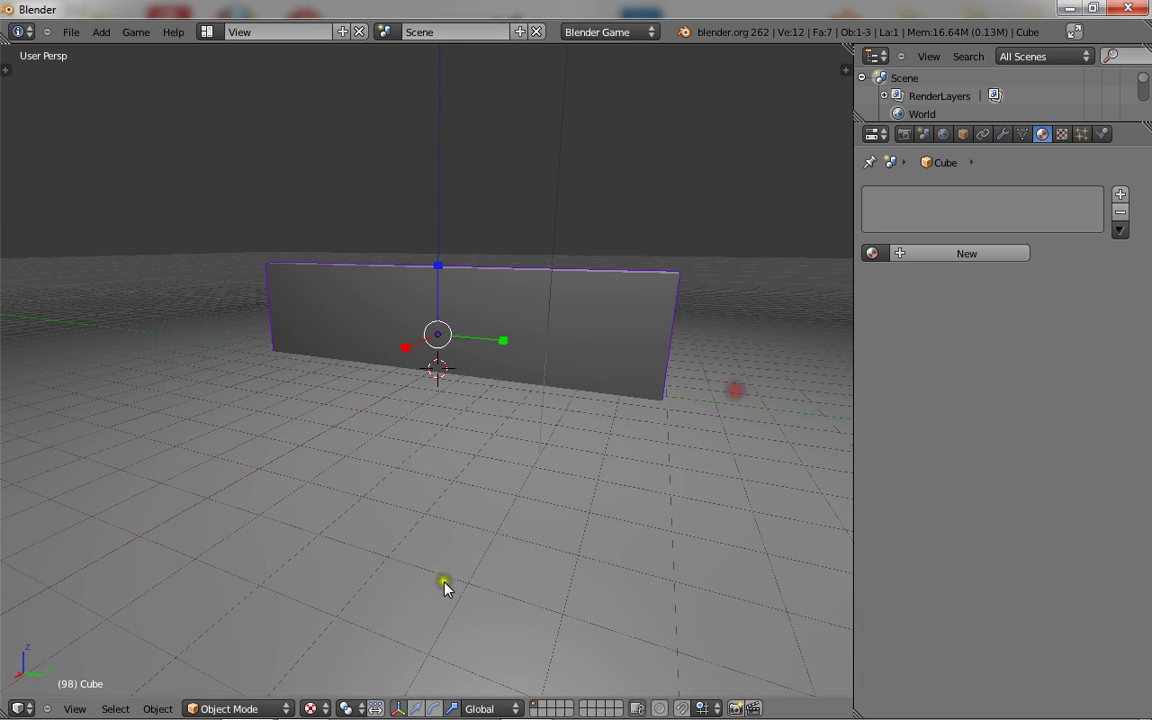
# - Make the wall taller and thinner, and raise it so its base sits on the floor
pyautogui.moveTo(438, 270); pyautogui.dragTo(452, 247)
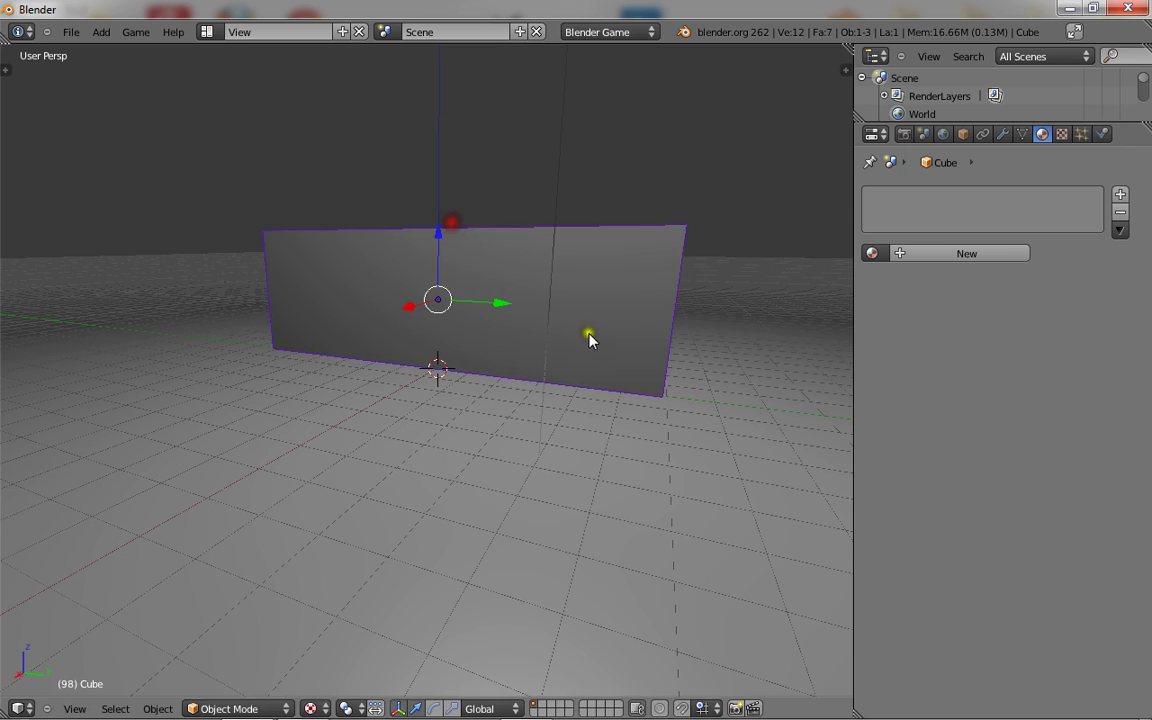
pyautogui.moveTo(589, 334); pyautogui.dragTo(485, 345, button='middle')
pyautogui.moveTo(376, 304); pyautogui.dragTo(406, 311)
# - In Edit Mode, circle-select the wall's four top vertices and move them up along Z, then return to Object Mode in solid display
pyautogui.press('Tab')
pyautogui.press('a')
pyautogui.press('z')
pyautogui.press('c')
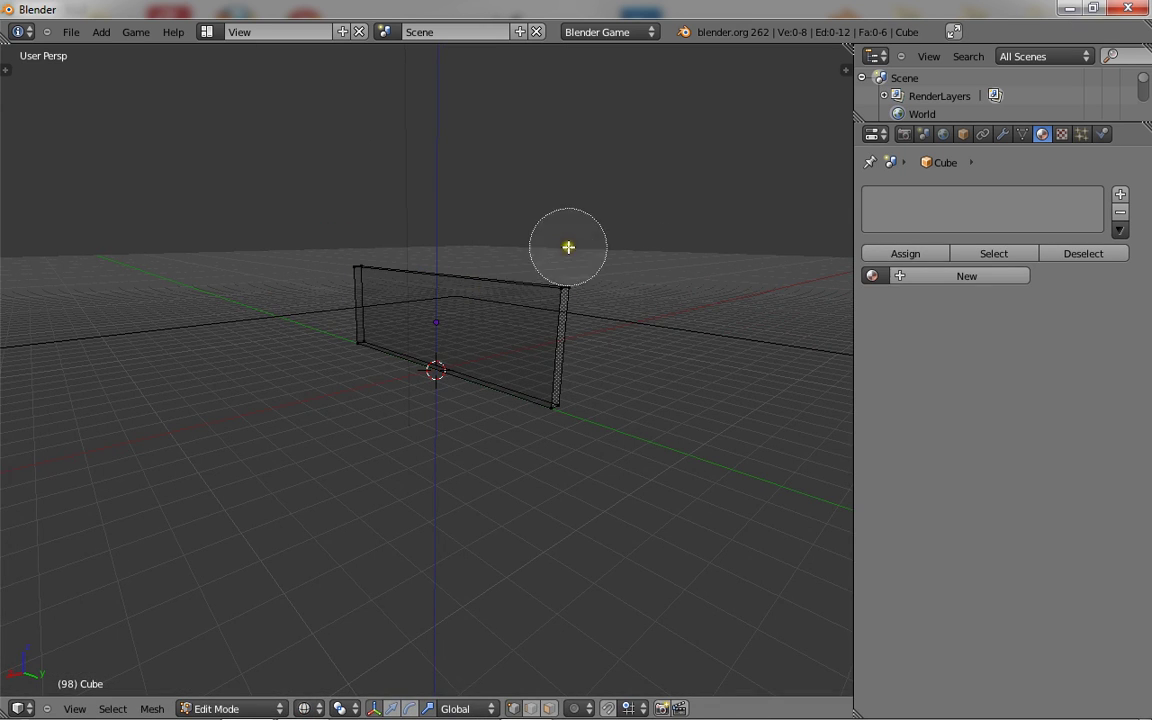
pyautogui.moveTo(570, 279); pyautogui.dragTo(383, 248)
pyautogui.rightClick(382, 248)
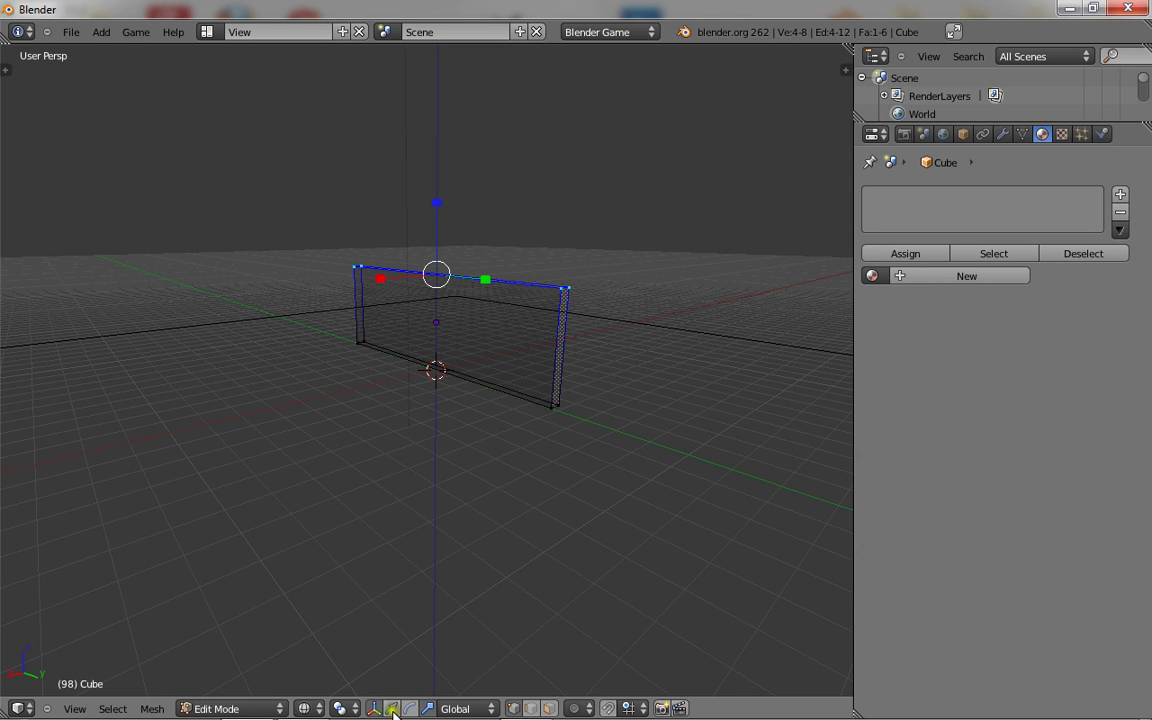
pyautogui.moveTo(438, 211); pyautogui.dragTo(437, 174)
pyautogui.press('Tab')
pyautogui.press('z')
# - Nudge the wall along Z to adjust how its base meets the floor
pyautogui.scroll(-2, 462, 330)
pyautogui.moveTo(470, 328); pyautogui.dragTo(600, 285, button='middle')
pyautogui.scroll(3, 498, 354)
pyautogui.moveTo(498, 355); pyautogui.dragTo(415, 365, button='middle')
pyautogui.moveTo(437, 266); pyautogui.dragTo(438, 264)
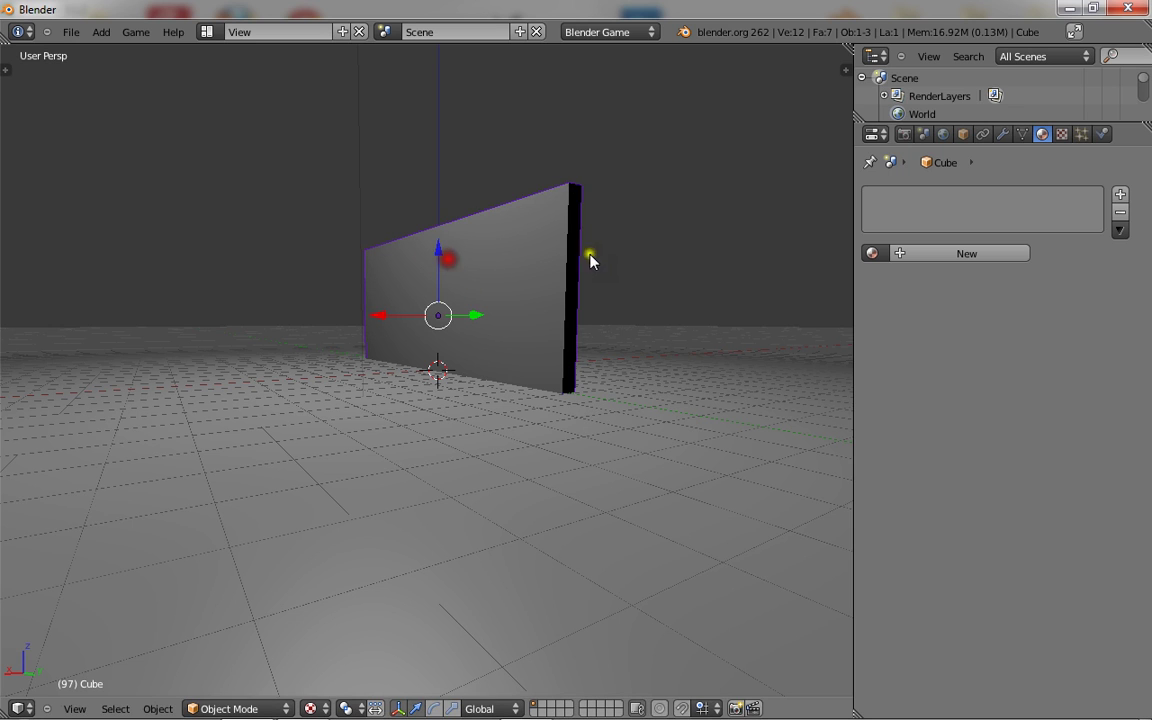
# - Set the wall's physics type to Rigid Body and enable Collision Bounds with Convex Hull bounds
pyautogui.click(1103, 135)
pyautogui.click(997, 218)
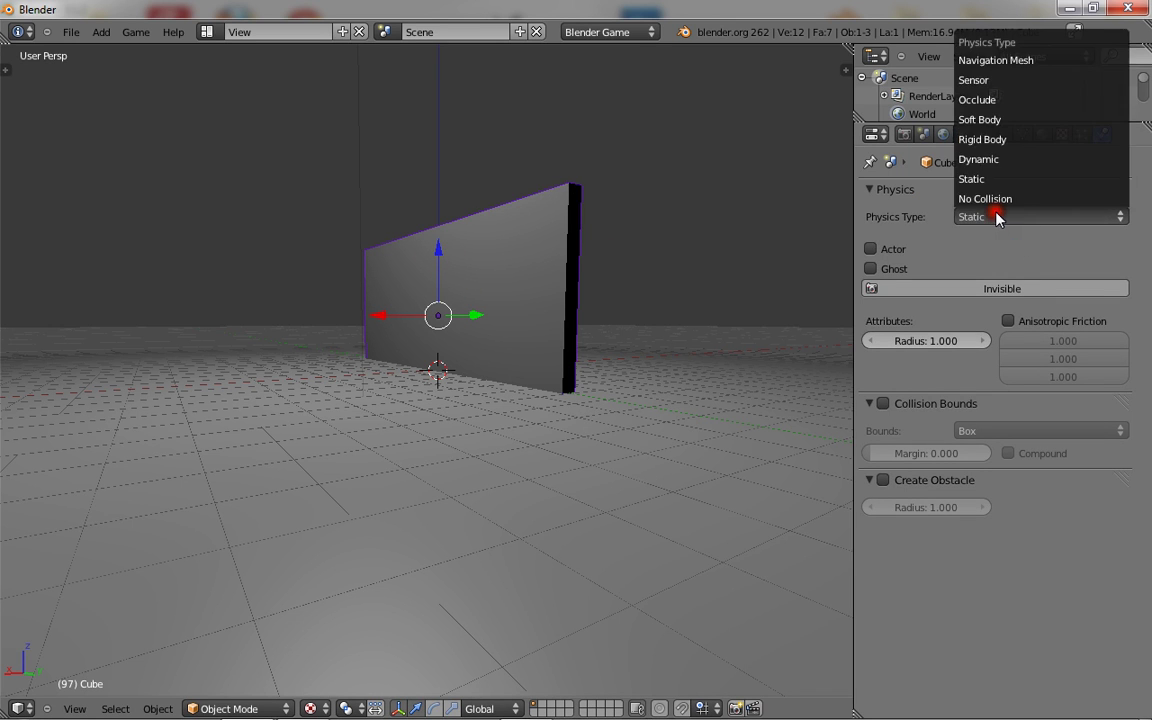
pyautogui.click(996, 137)
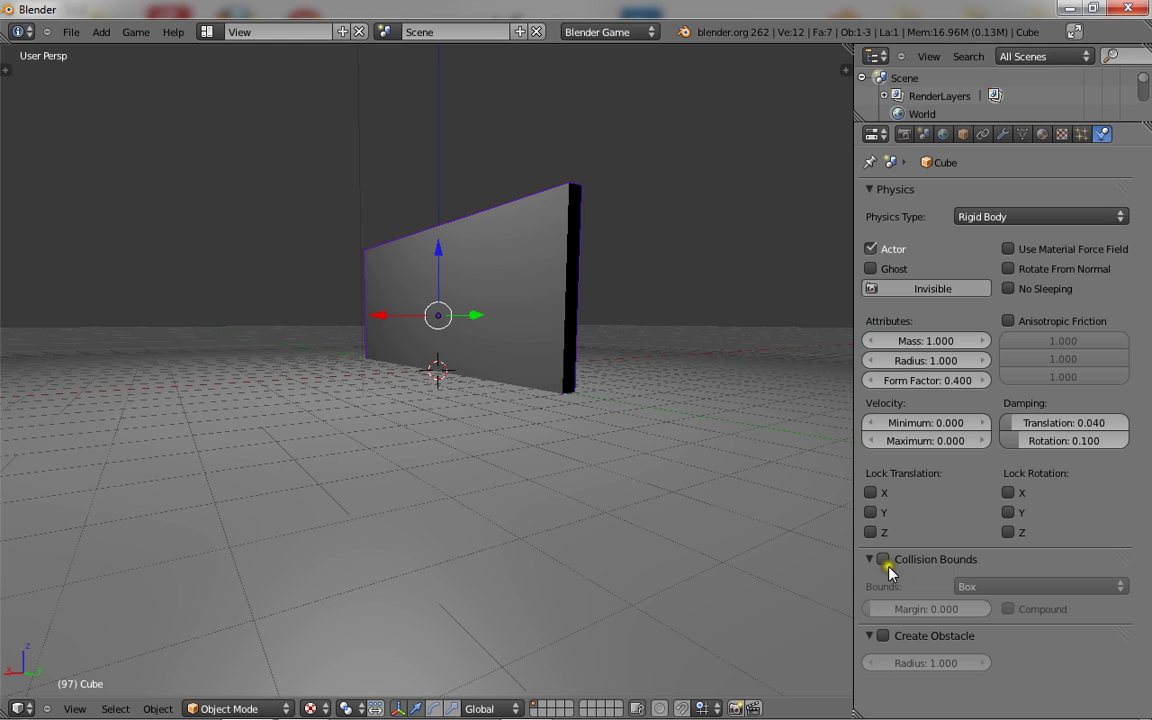
pyautogui.click(884, 560)
pyautogui.click(1040, 586)
pyautogui.click(976, 558)
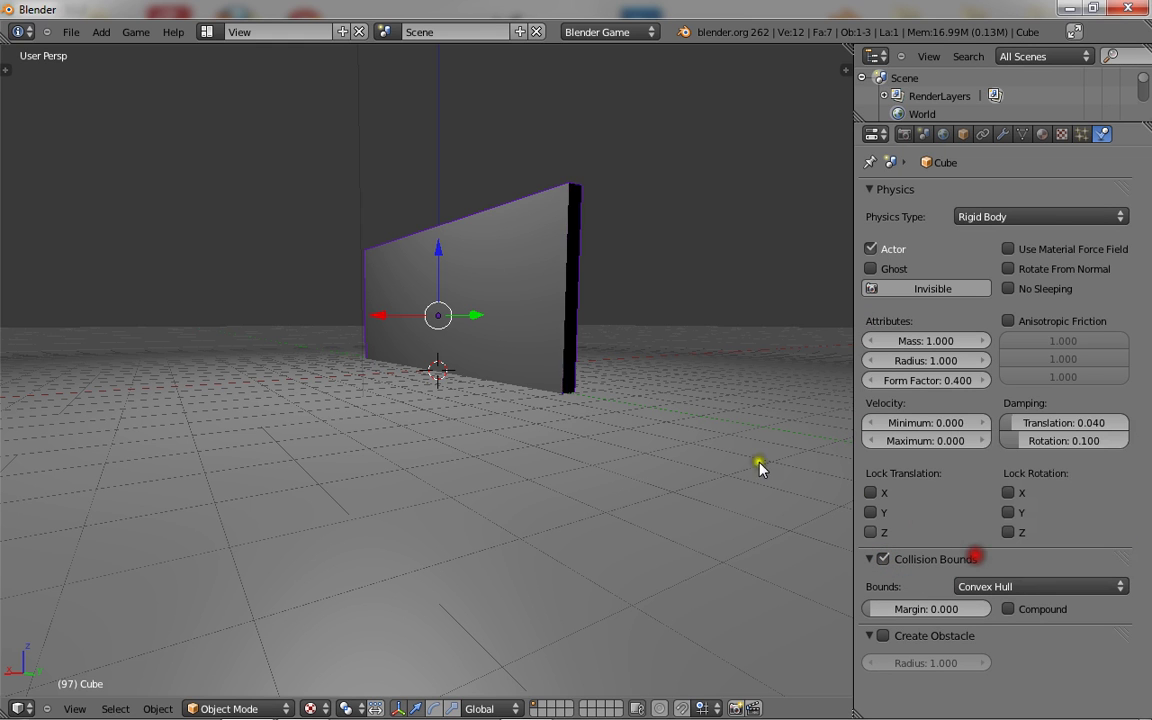
# - Check among the Object add-ons in the user preferences that Fracture Tools is enabled
pyautogui.moveTo(760, 468); pyautogui.dragTo(617, 458, button='middle')
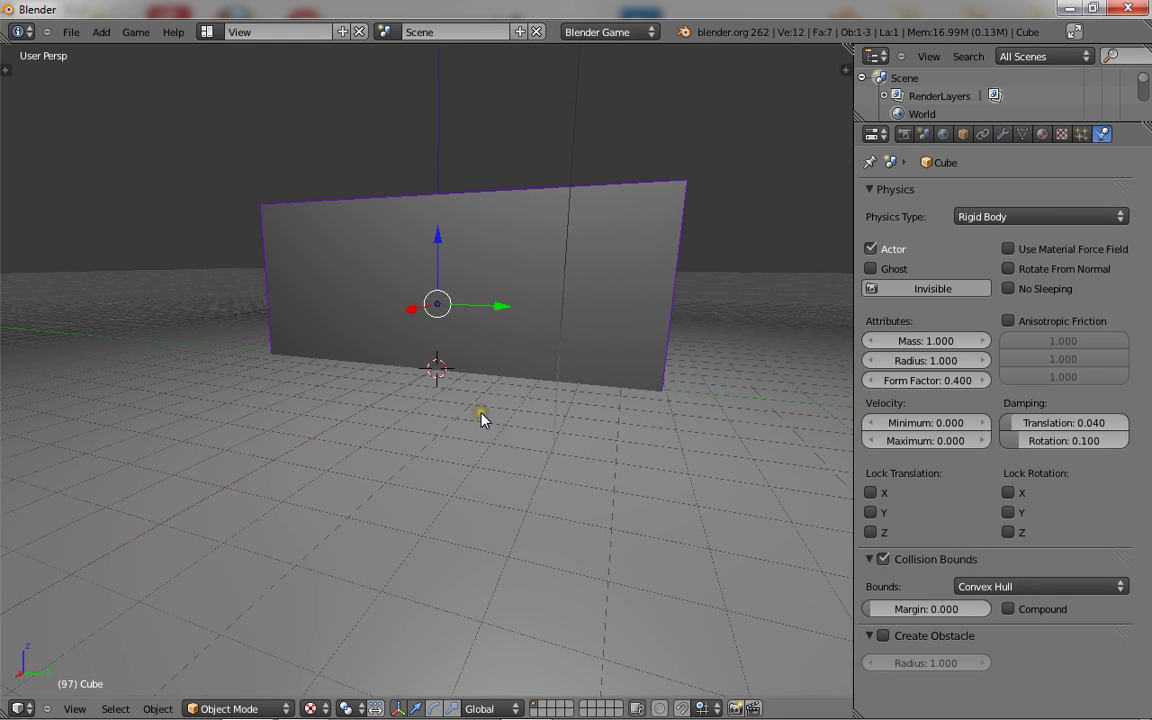
pyautogui.click(72, 31)
pyautogui.click(100, 181)
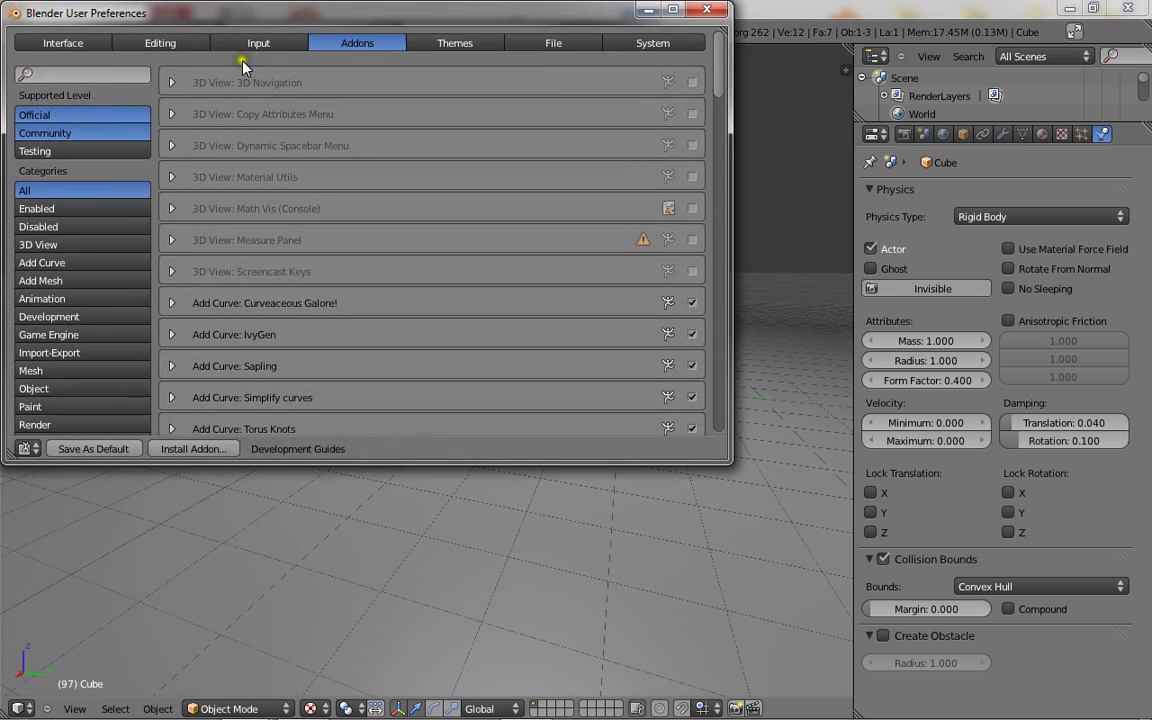
pyautogui.click(51, 390)
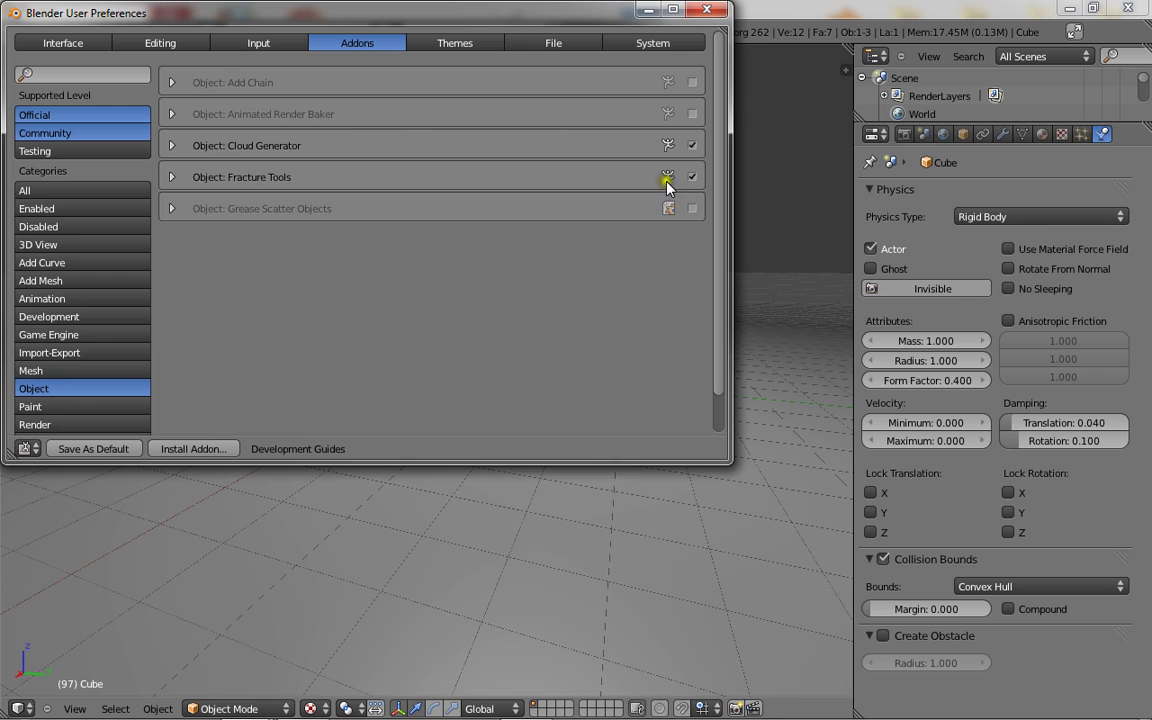
pyautogui.click(702, 9)
# - Split the 3D view horizontally and change the lower area to the Logic Editor
pyautogui.scroll(3, 437, 223)
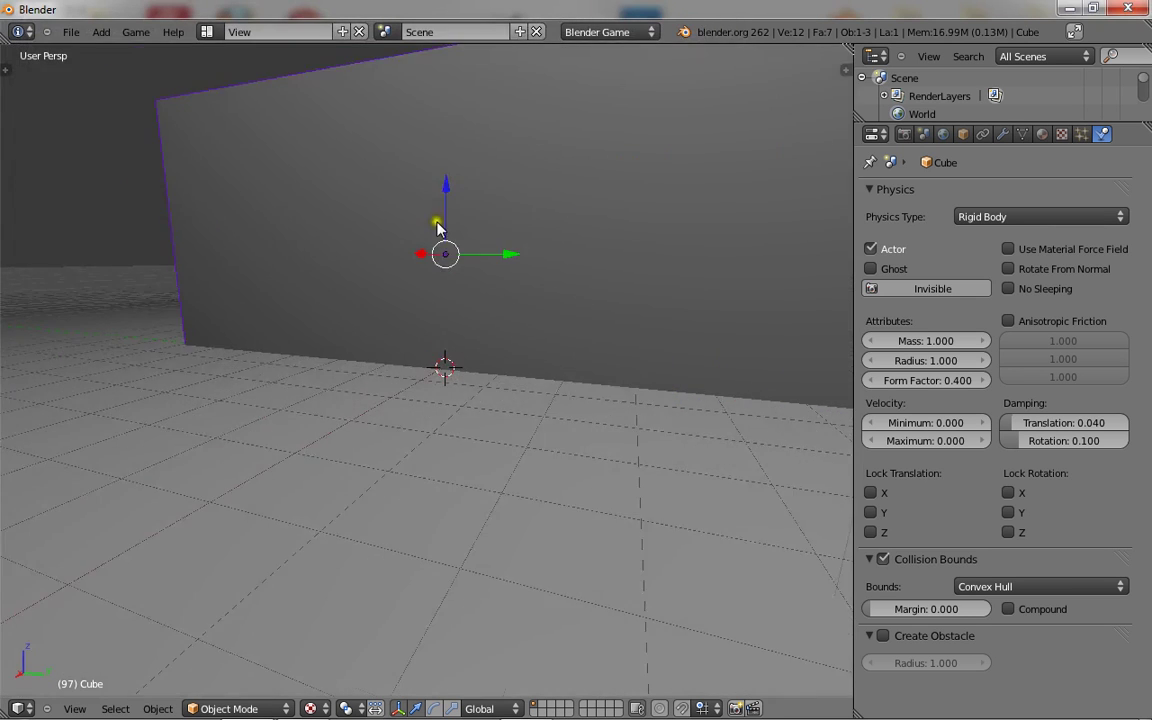
pyautogui.scroll(-2, 437, 223)
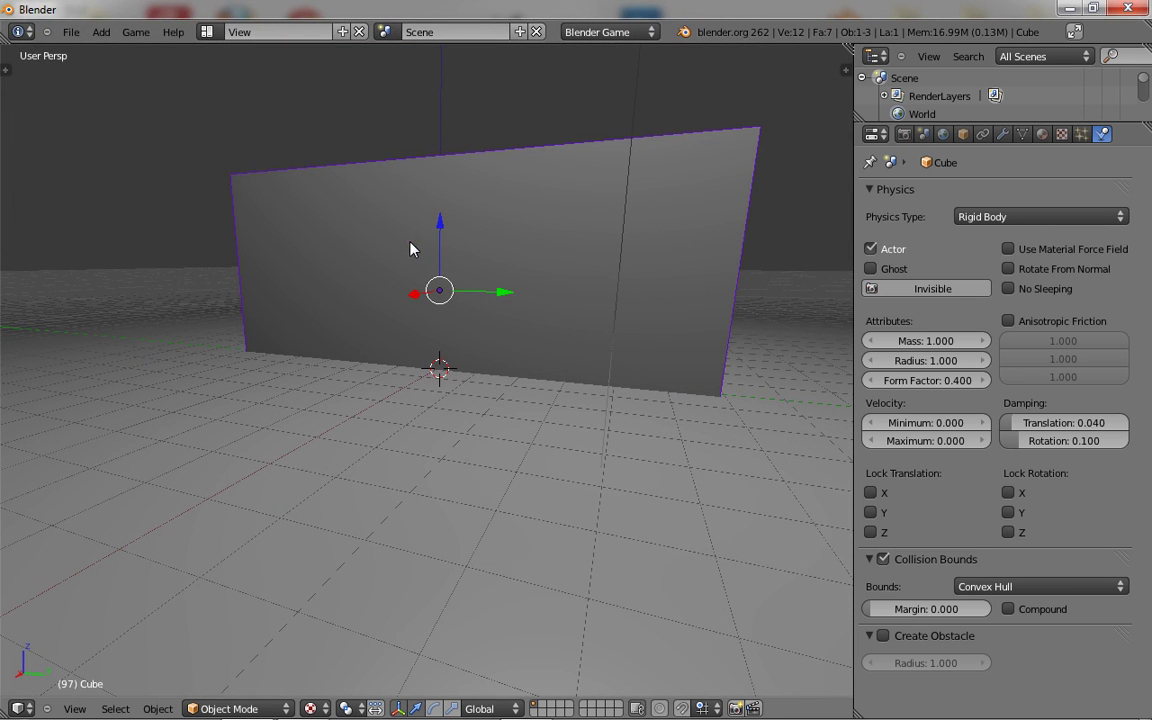
pyautogui.rightClick(848, 546)
pyautogui.rightClick(855, 545)
pyautogui.click(853, 545)
pyautogui.click(252, 500)
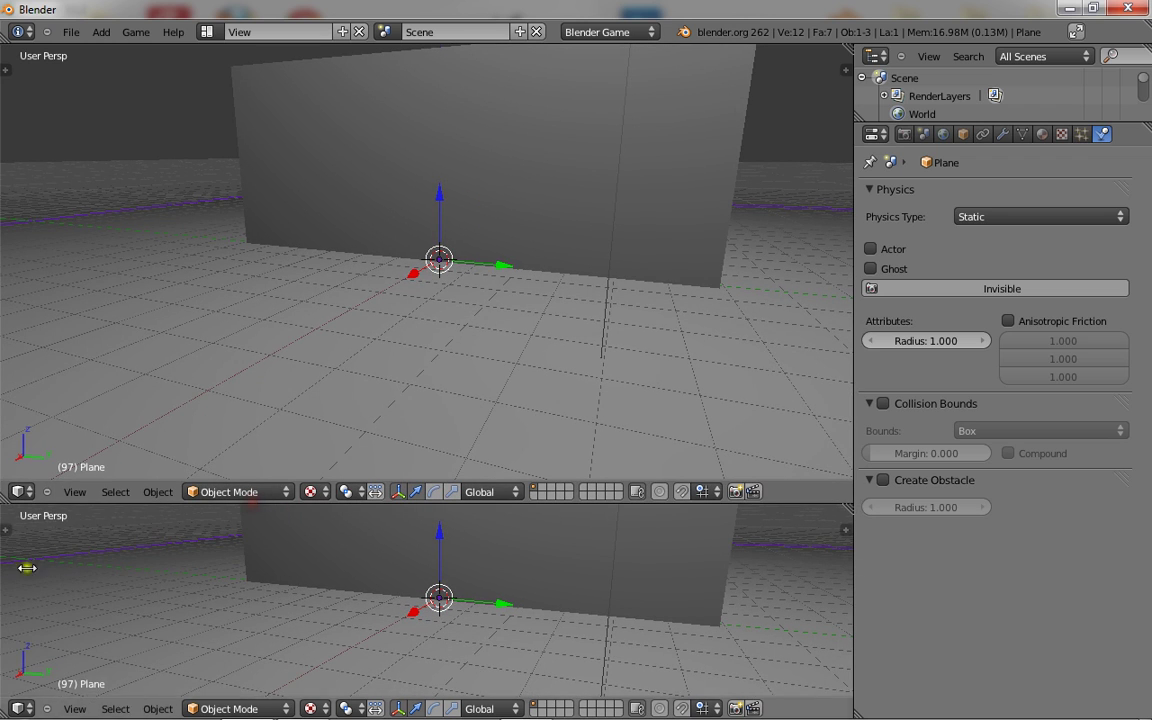
pyautogui.click(32, 709)
pyautogui.click(50, 431)
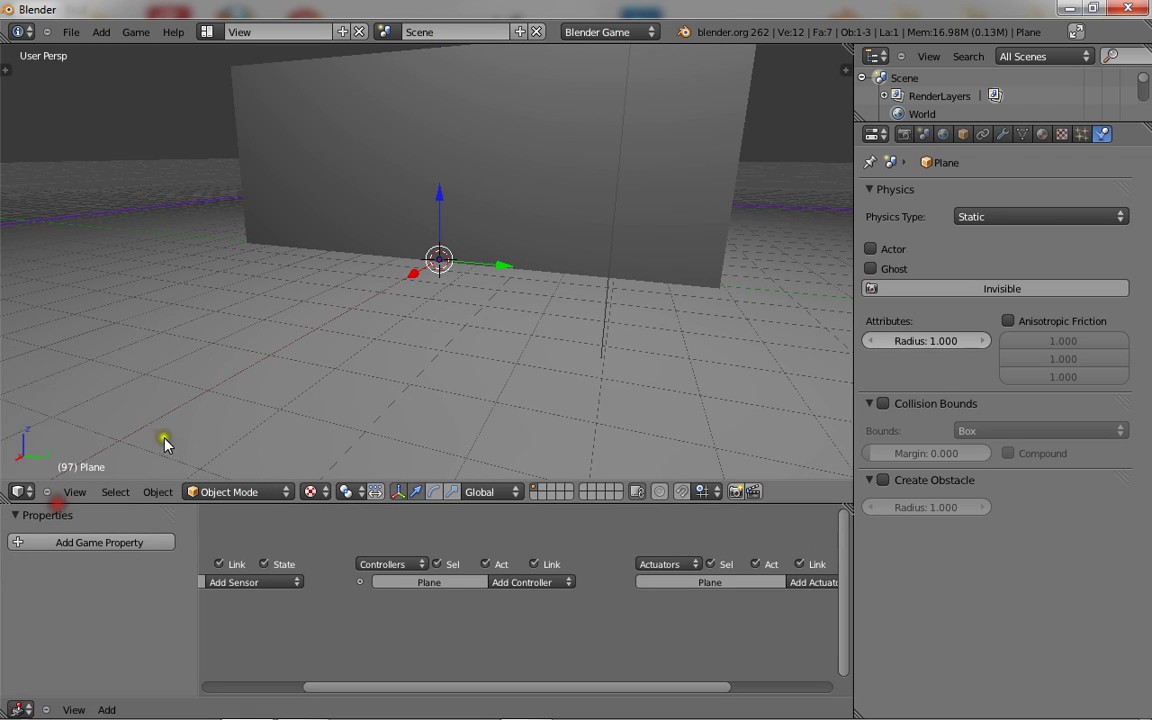
# - Select the wall and add an Always sensor and a Touch sensor to it
pyautogui.scroll(-1, 360, 415)
pyautogui.scroll(-2, 437, 198)
pyautogui.rightClick(501, 200)
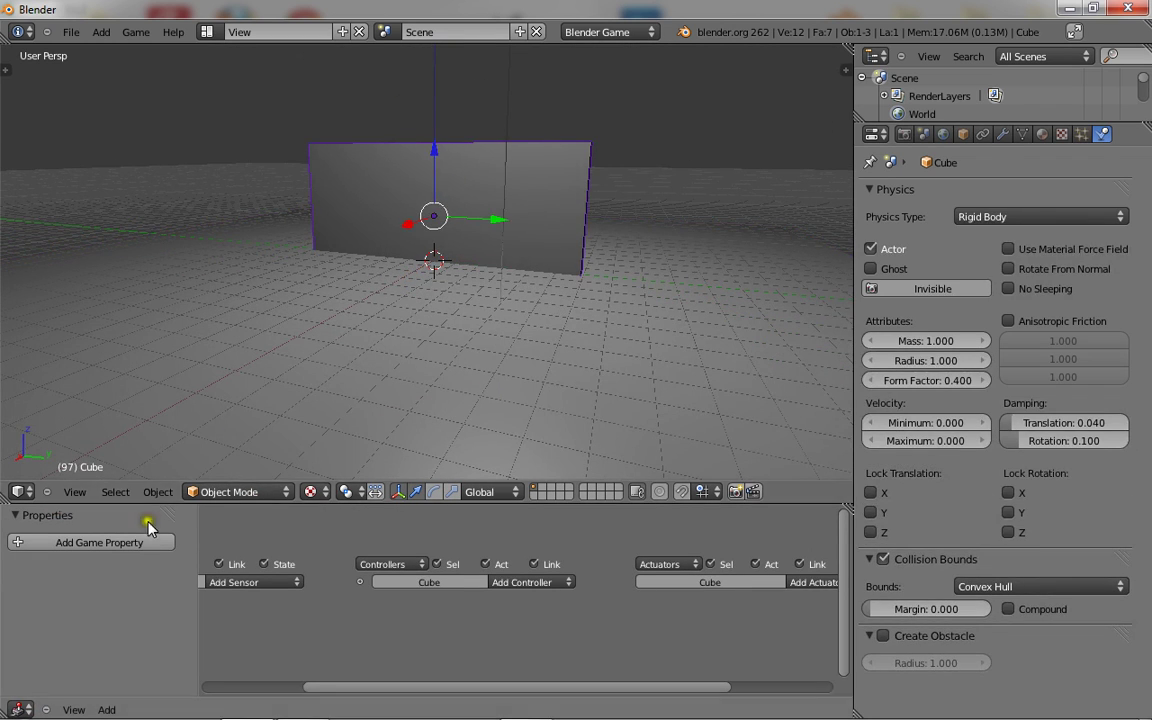
pyautogui.scroll(1, 477, 583)
pyautogui.click(415, 576)
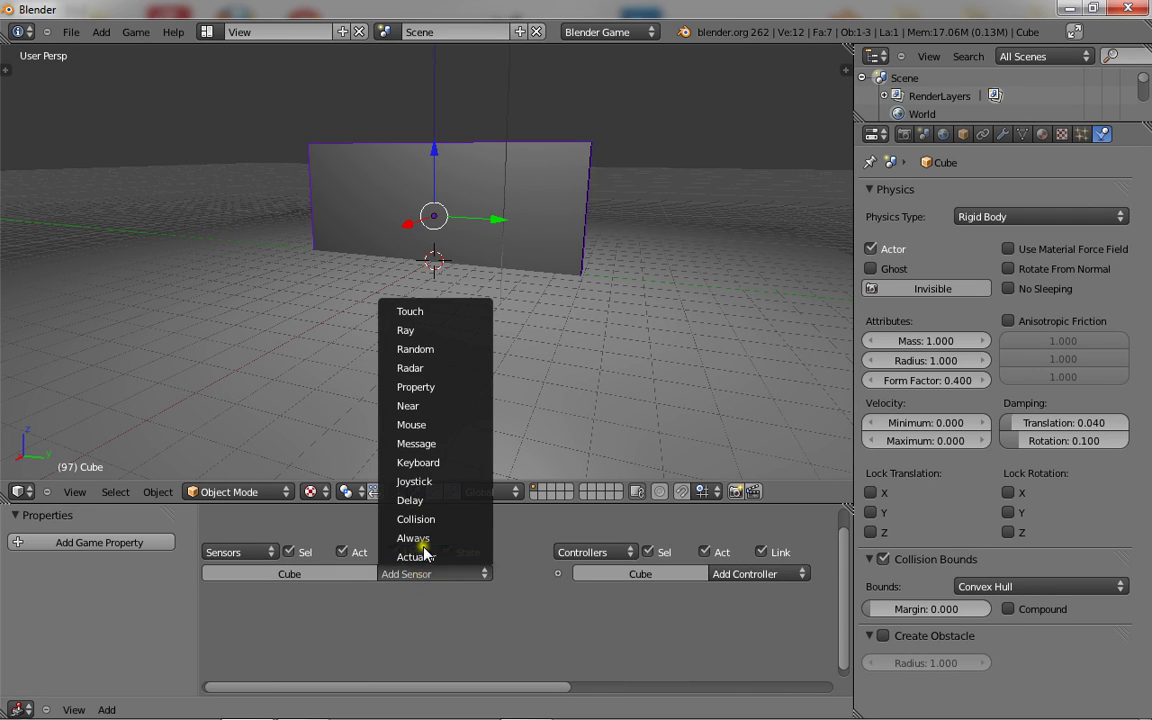
pyautogui.click(430, 538)
pyautogui.click(413, 574)
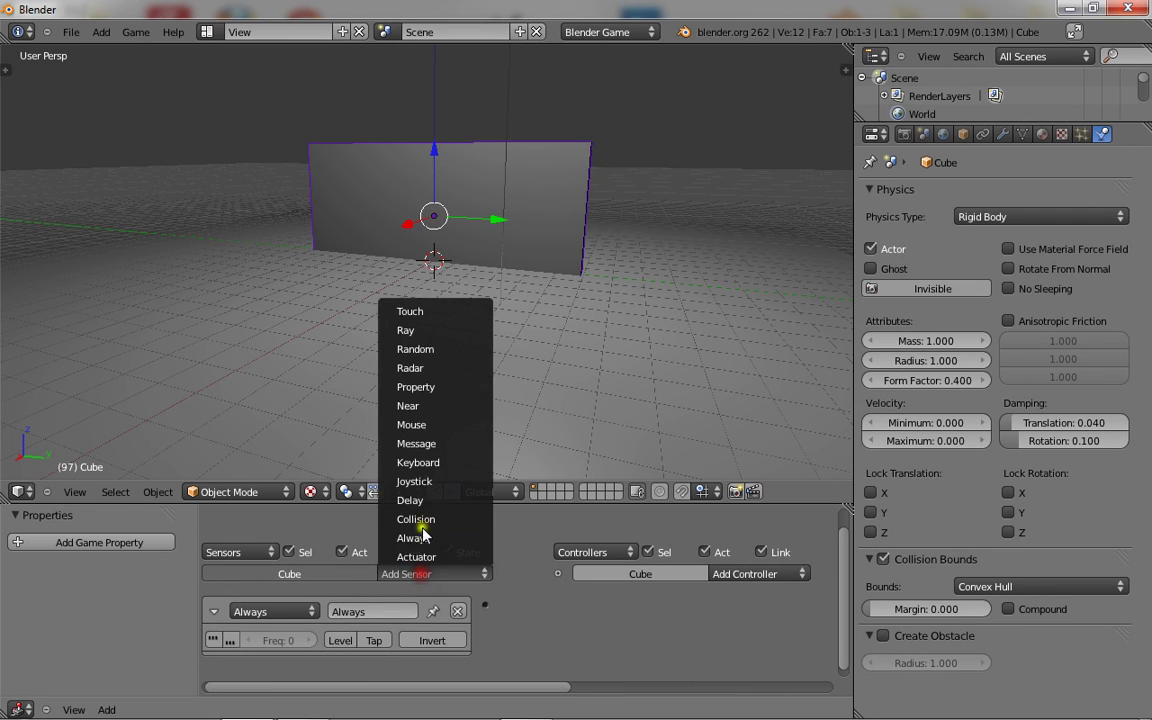
pyautogui.click(440, 313)
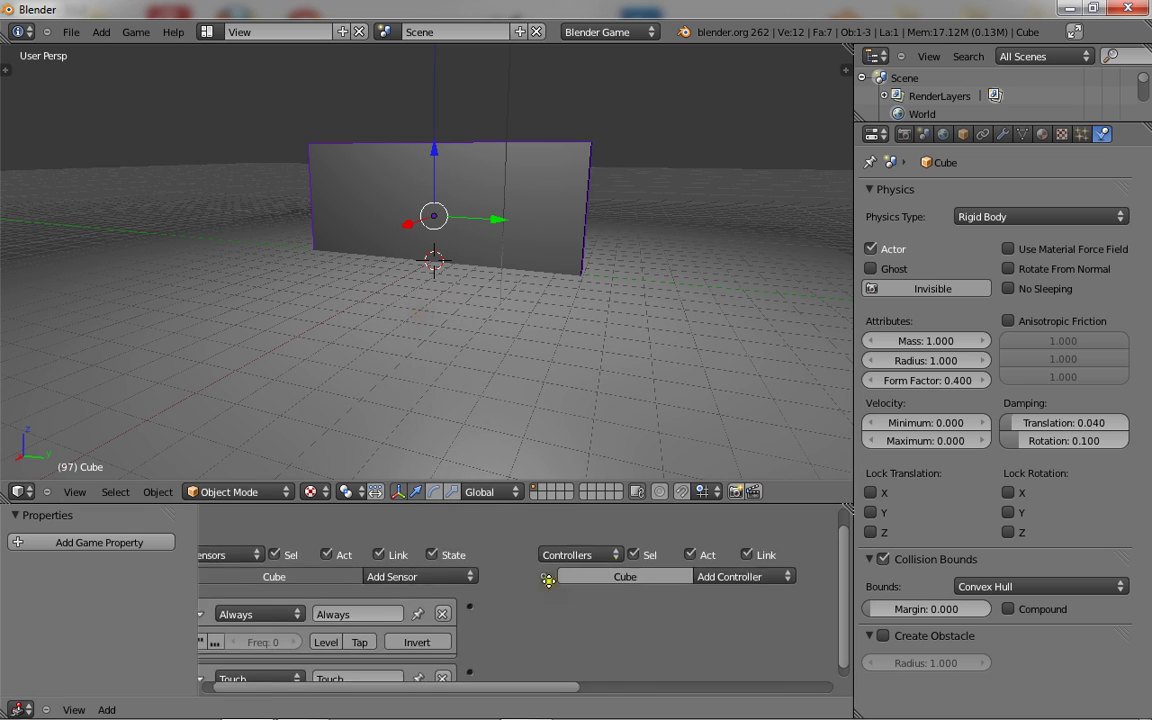
# - Add two And controllers to the wall's logic
pyautogui.keyDown('ctrl'); pyautogui.hscroll(3, 555, 585); pyautogui.keyUp('ctrl')
pyautogui.click(553, 585)
pyautogui.click(550, 549)
pyautogui.click(556, 567)
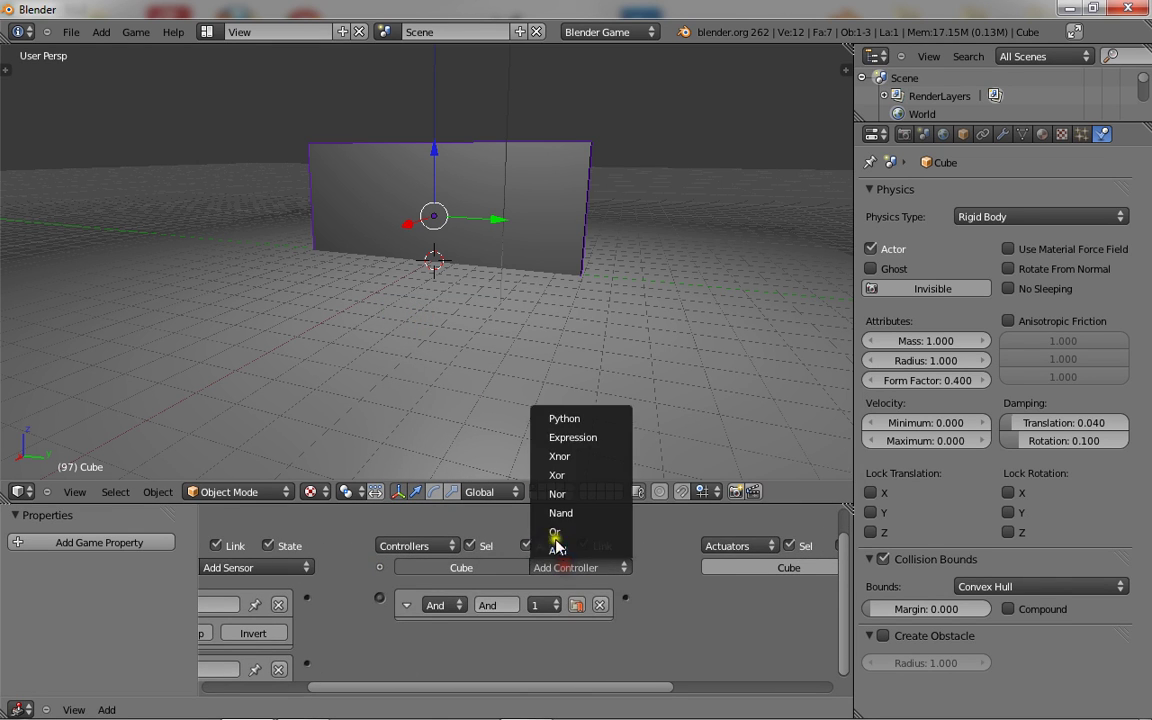
pyautogui.click(557, 547)
# - Add two Edit Object actuators to the wall's logic
pyautogui.keyDown('ctrl'); pyautogui.hscroll(5, 674, 588); pyautogui.keyUp('ctrl')
pyautogui.click(666, 569)
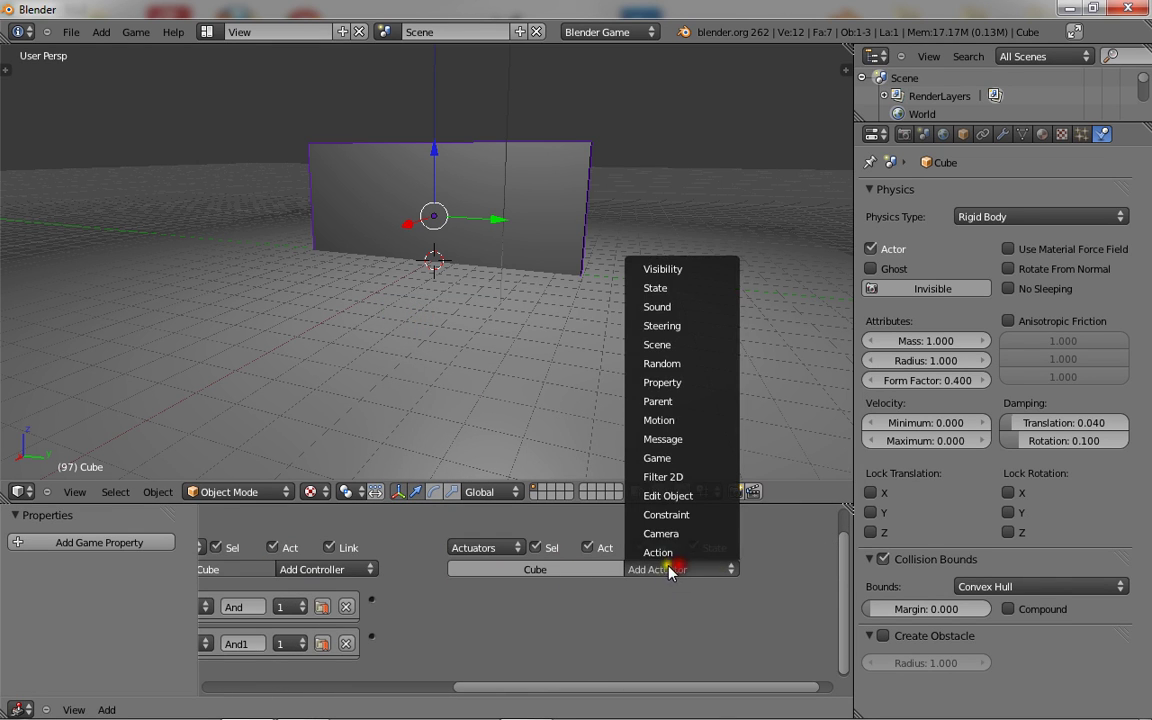
pyautogui.click(667, 495)
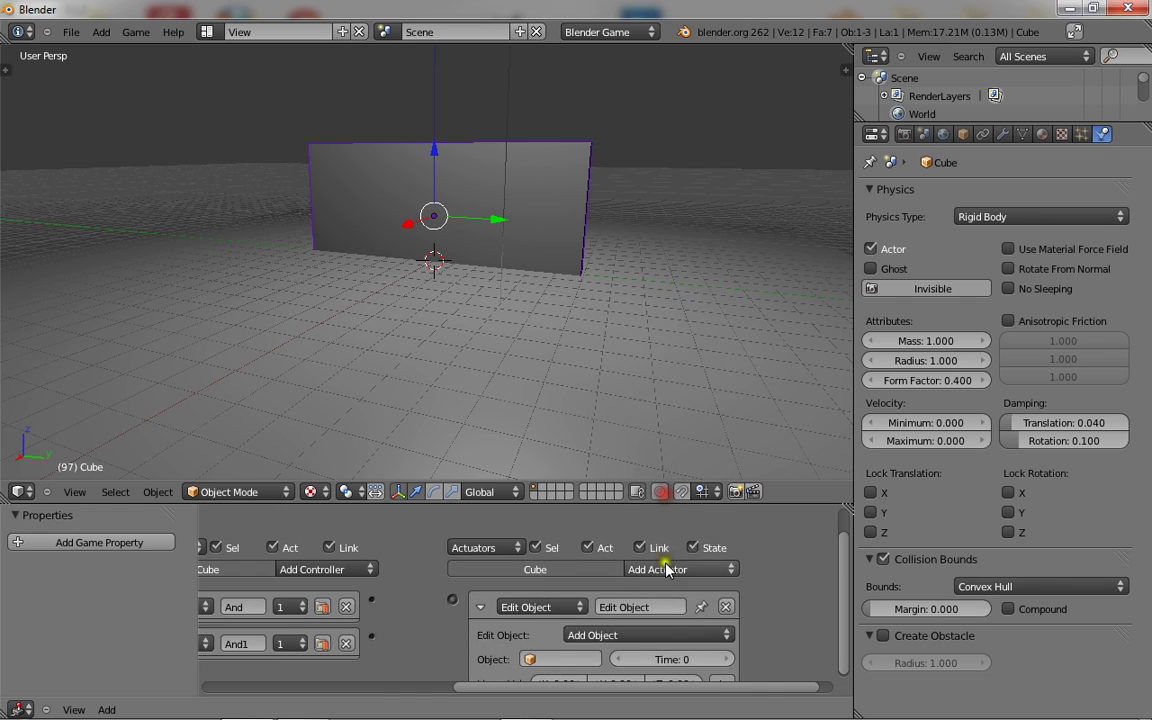
pyautogui.click(663, 567)
pyautogui.click(667, 496)
# - Link the Always sensor through the first And controller to the first actuator, and the Touch sensor through the second controller to the second actuator
pyautogui.scroll(-3, 579, 593)
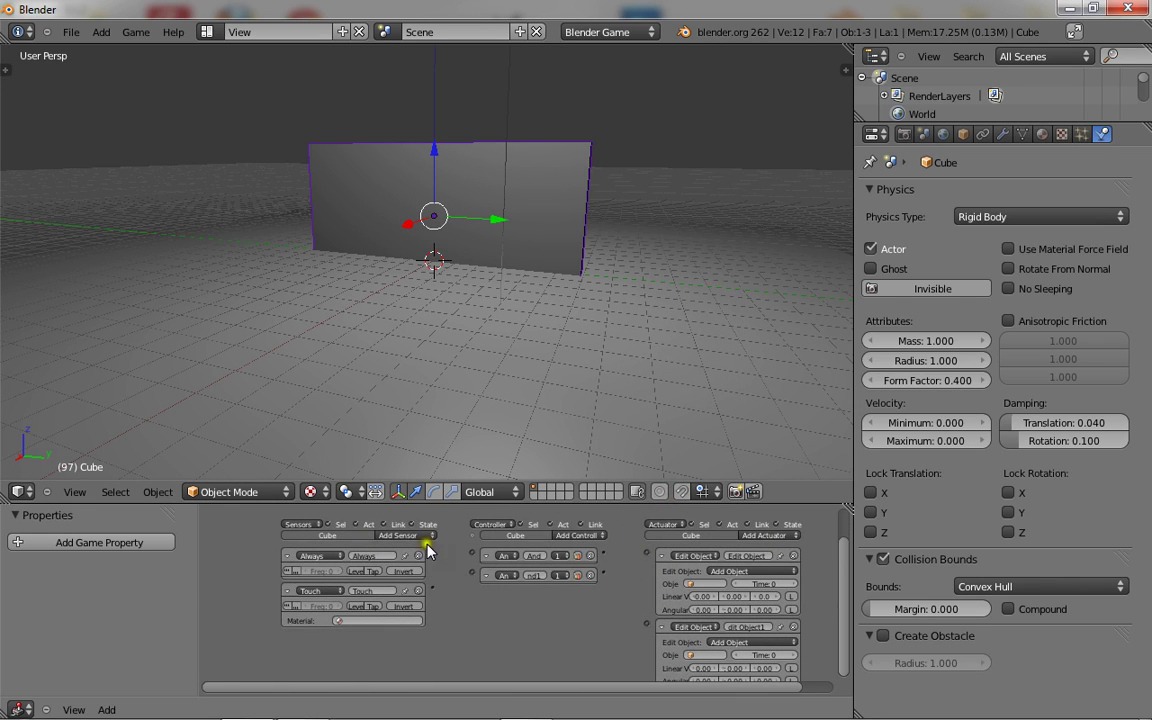
pyautogui.moveTo(434, 554); pyautogui.dragTo(471, 576)
pyautogui.moveTo(603, 554); pyautogui.dragTo(645, 558)
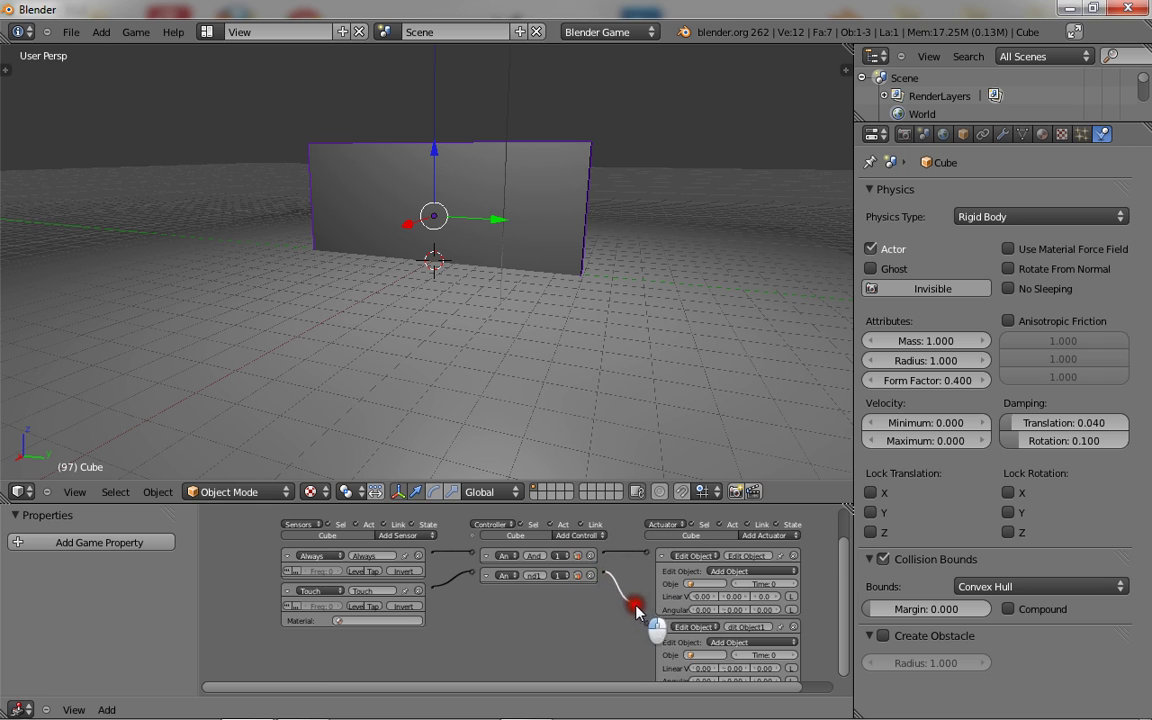
pyautogui.moveTo(636, 610); pyautogui.dragTo(651, 633)
pyautogui.scroll(2, 293, 565)
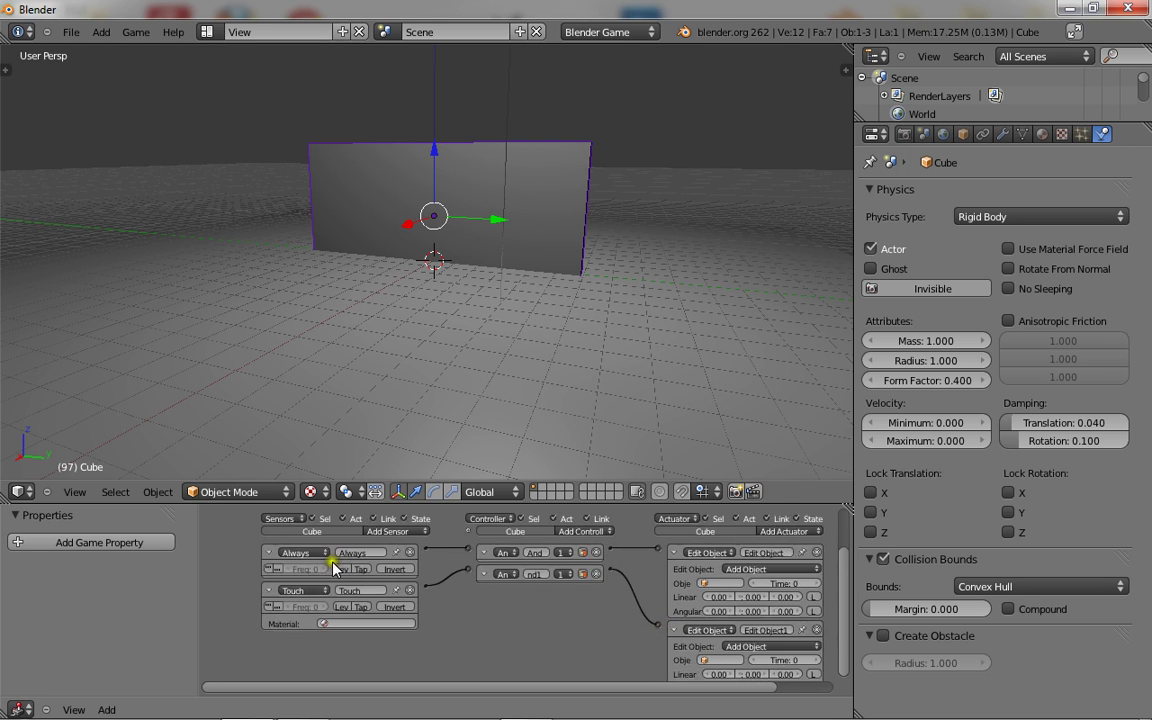
# - Set the first Edit Object actuator to Dynamics with the Suspend Dynamics operation
pyautogui.moveTo(800, 562); pyautogui.dragTo(477, 562, button='middle')
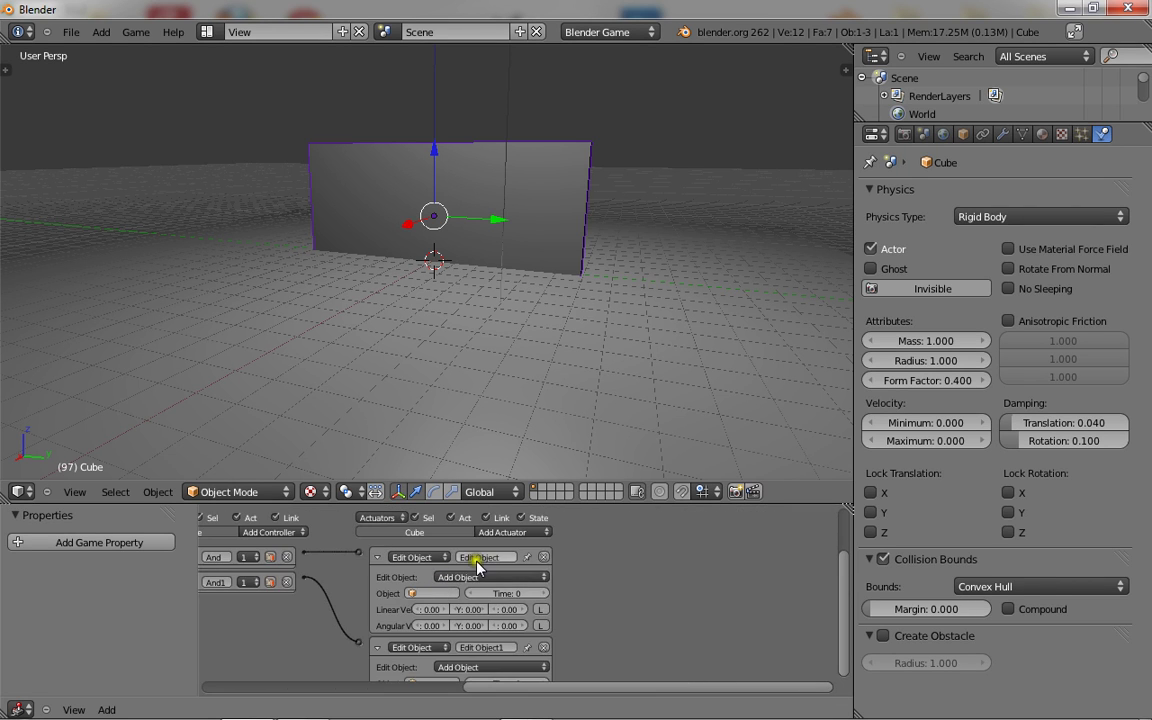
pyautogui.click(483, 575)
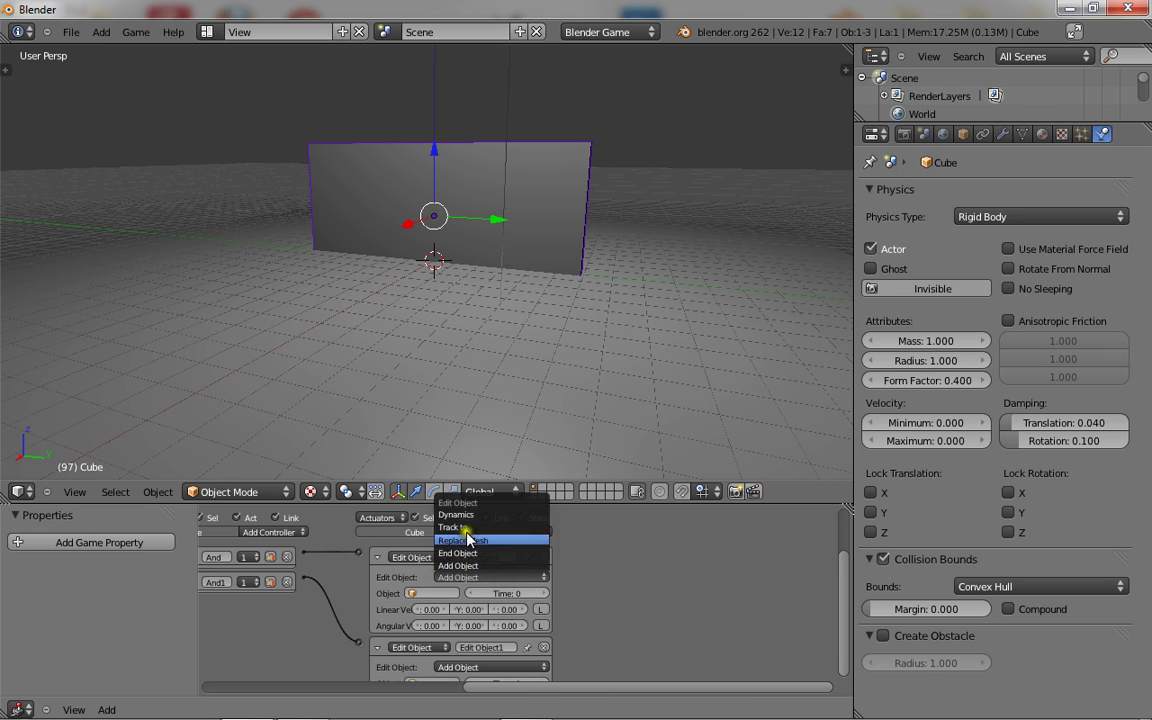
pyautogui.click(460, 514)
pyautogui.click(450, 594)
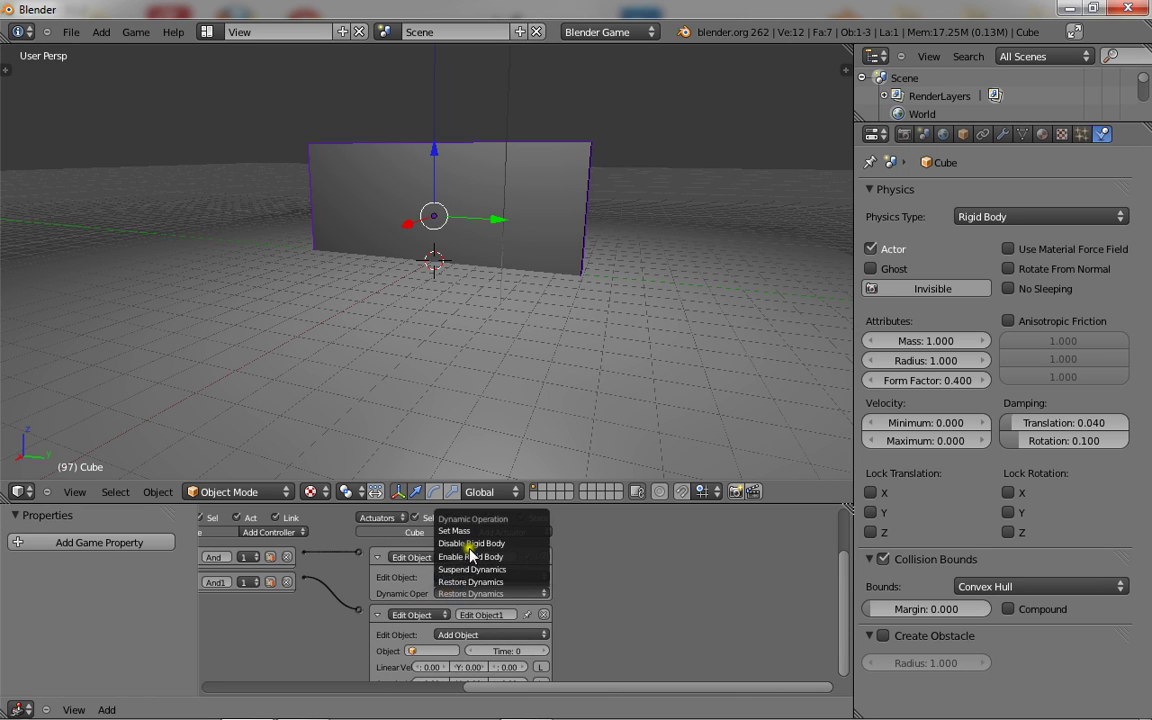
pyautogui.click(485, 570)
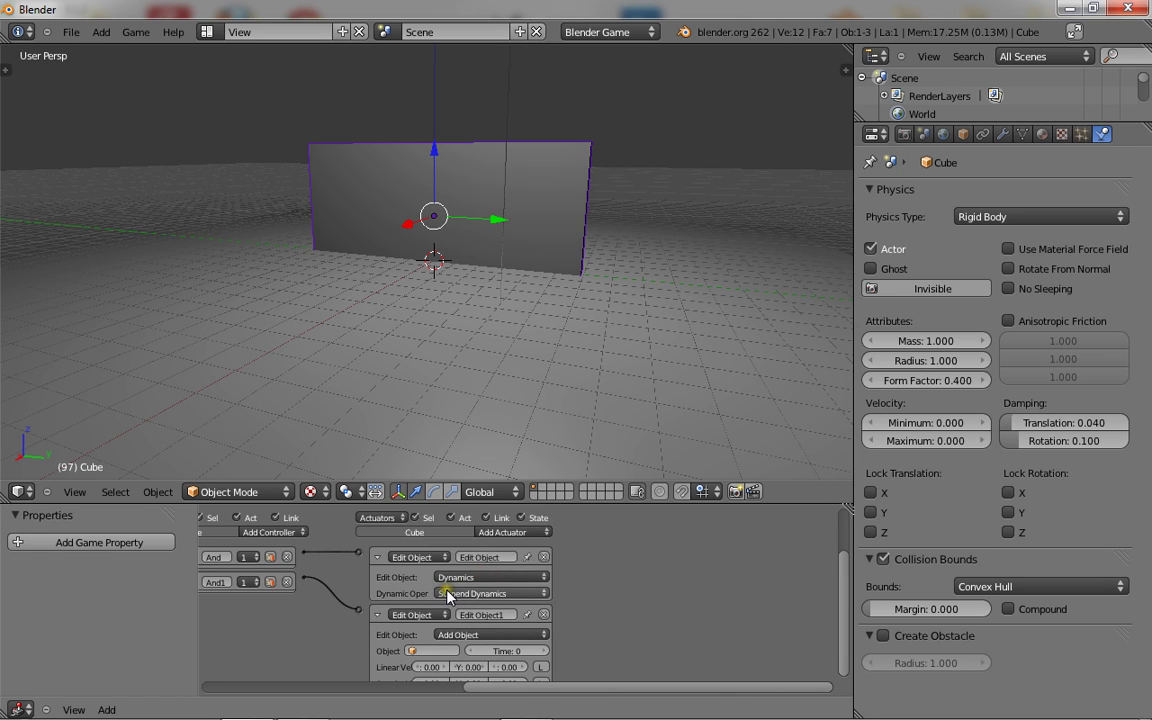
# - Lift the wall above the floor along Z and run the game briefly to test its suspended dynamics
pyautogui.scroll(-1, 393, 604)
pyautogui.moveTo(393, 604); pyautogui.dragTo(653, 577, button='middle')
pyautogui.scroll(2, 653, 577)
pyautogui.scroll(-3, 464, 345)
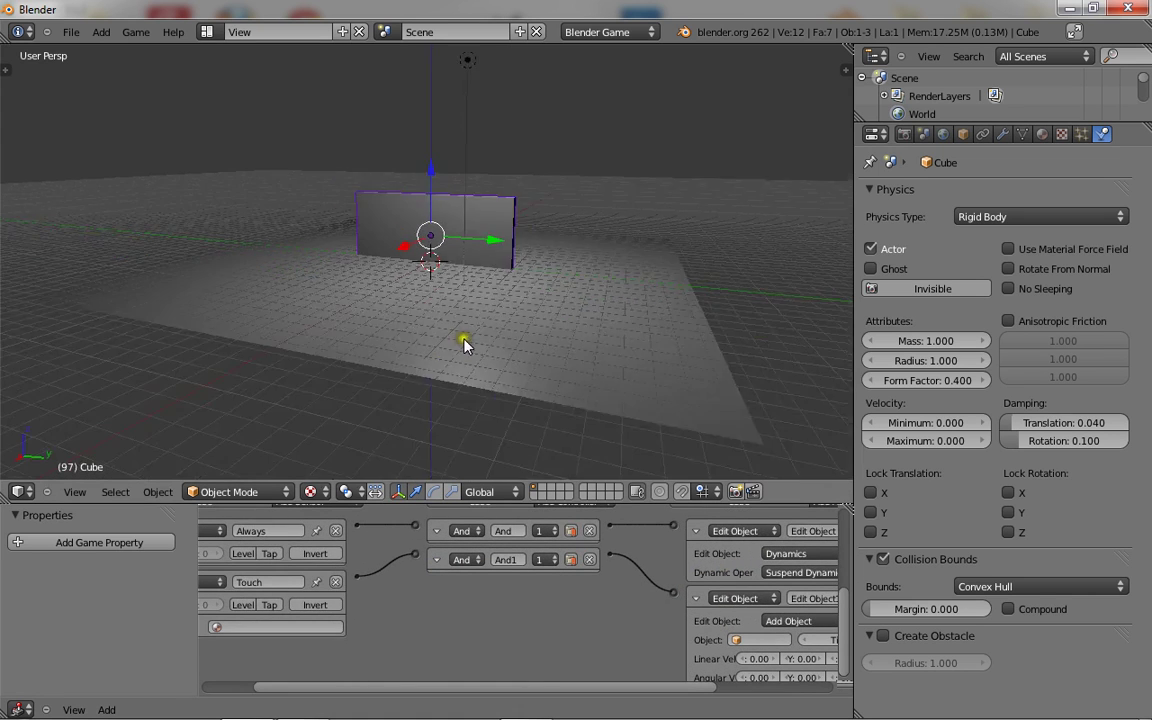
pyautogui.scroll(2, 464, 345)
pyautogui.moveTo(435, 162); pyautogui.dragTo(433, 124)
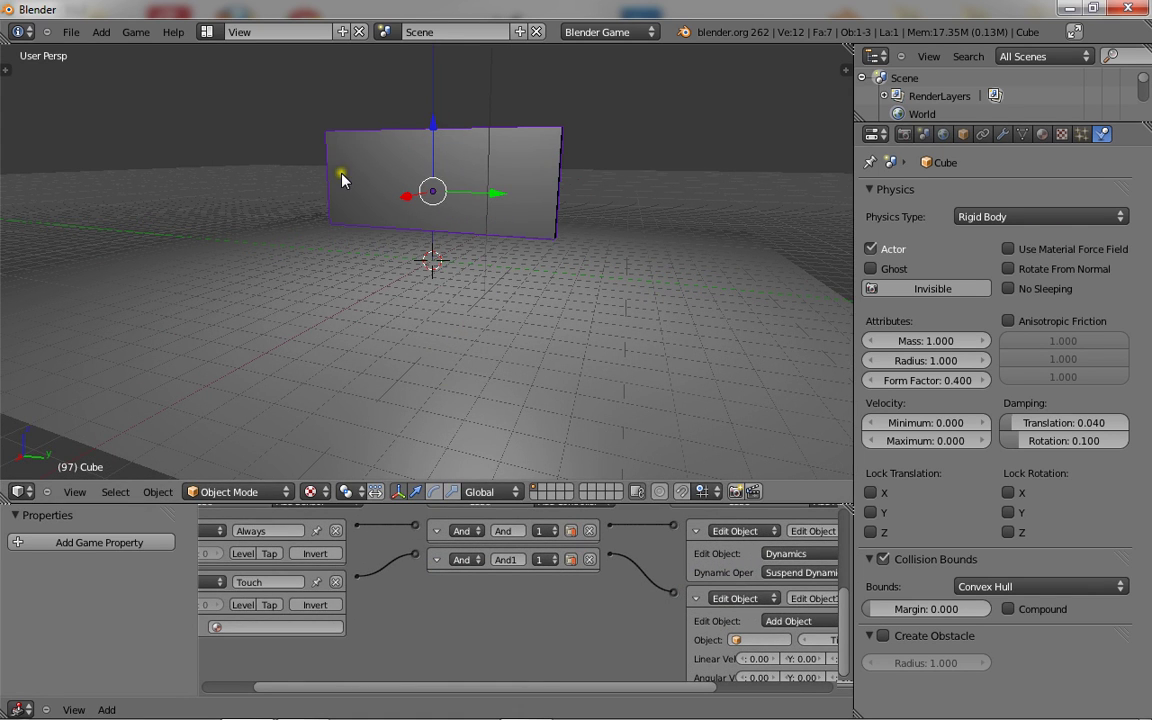
pyautogui.moveTo(620, 246)
pyautogui.mouseDown(button='middle')
pyautogui.moveTo(596, 222)
pyautogui.moveTo(584, 229)
pyautogui.moveTo(625, 244)
pyautogui.mouseUp(button='middle')
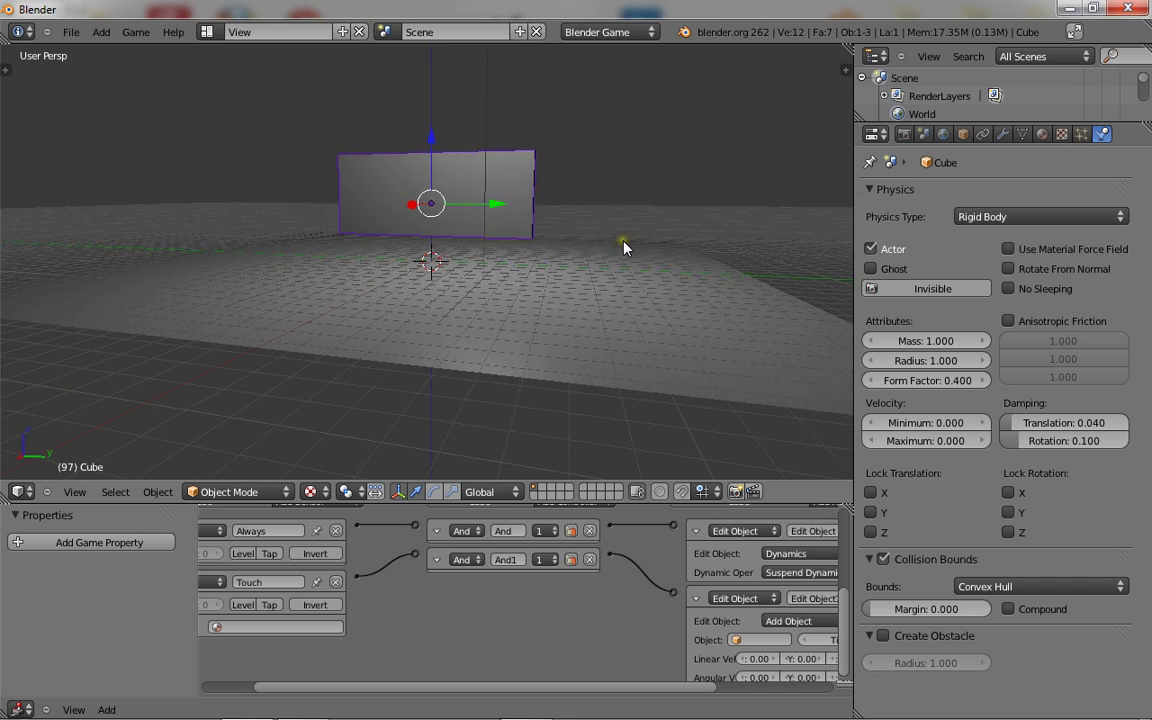
pyautogui.press('p')
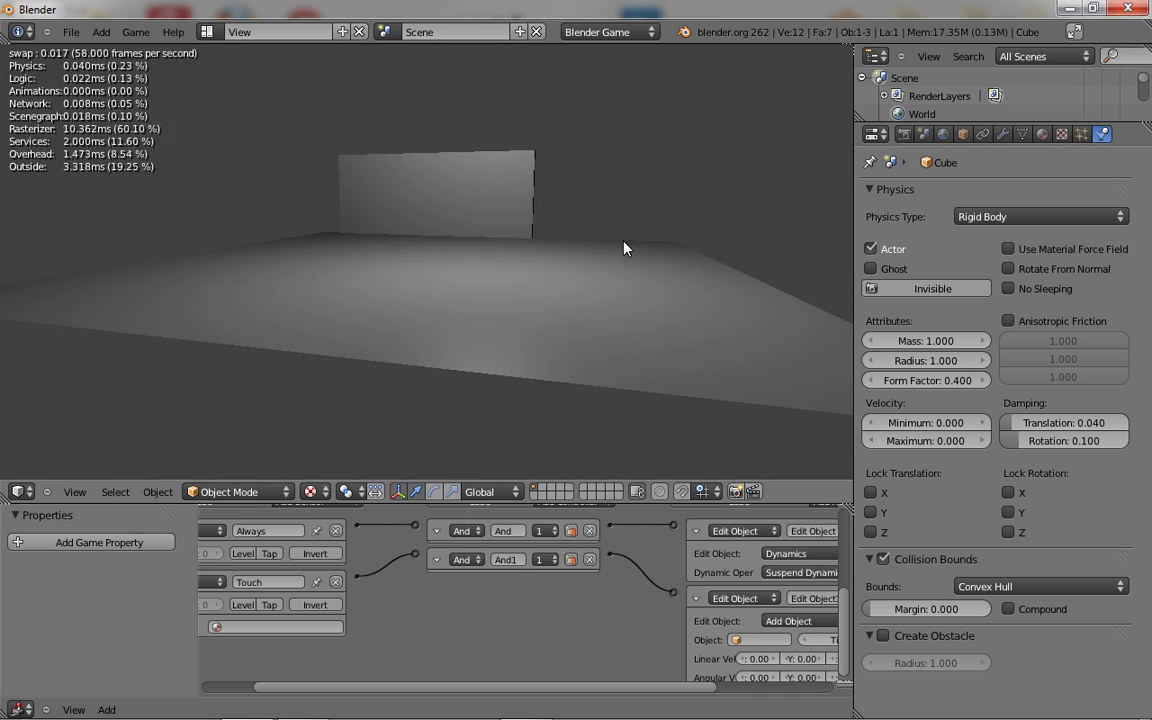
pyautogui.press('Escape')
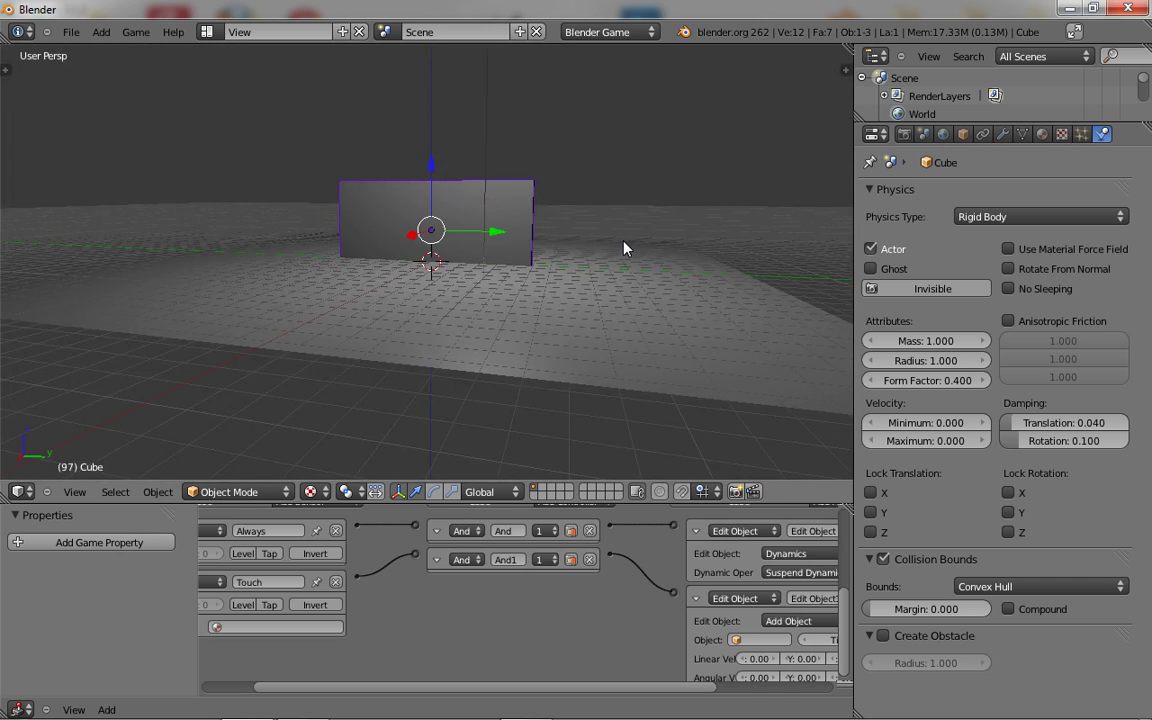
# - Examine the wall's sensors, controllers and actuators and the links between them in the Logic Editor
pyautogui.scroll(2, 532, 249)
pyautogui.scroll(-3, 429, 545)
pyautogui.scroll(2, 424, 558)
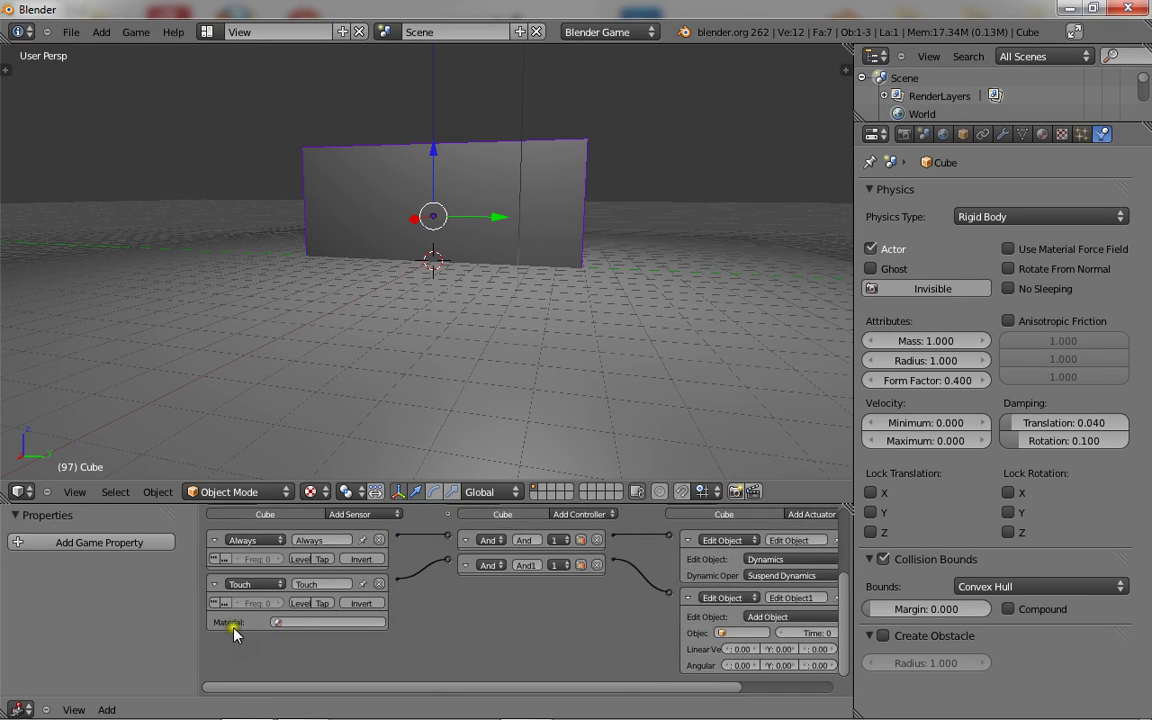
pyautogui.moveTo(378, 627); pyautogui.dragTo(470, 612, button='middle')
pyautogui.scroll(-1, 470, 615)
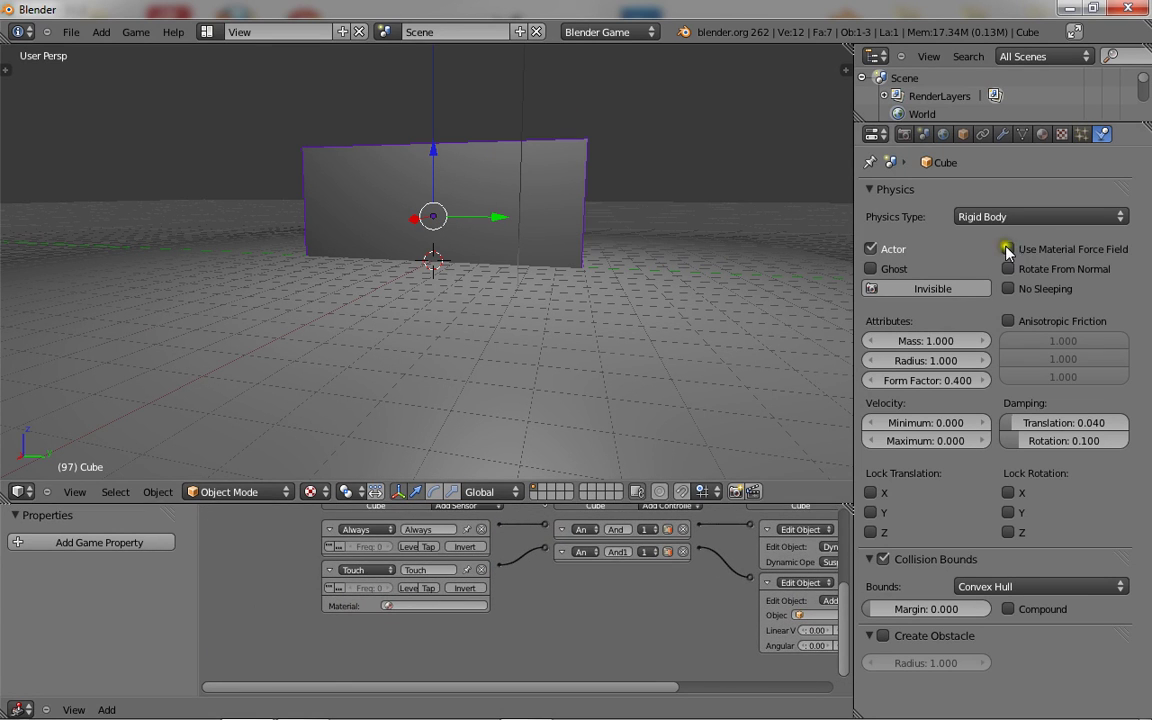
pyautogui.moveTo(826, 602); pyautogui.dragTo(599, 609, button='middle')
pyautogui.scroll(3, 590, 603)
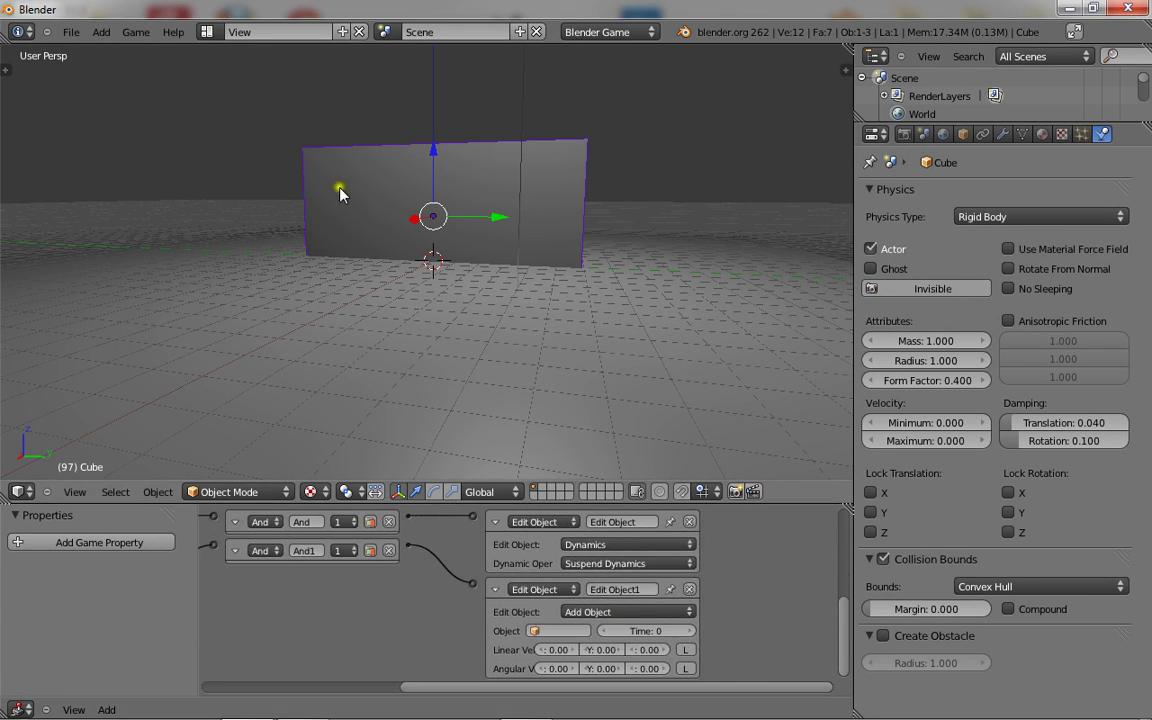
pyautogui.scroll(-1, 329, 589)
pyautogui.moveTo(329, 589); pyautogui.dragTo(465, 617, button='middle')
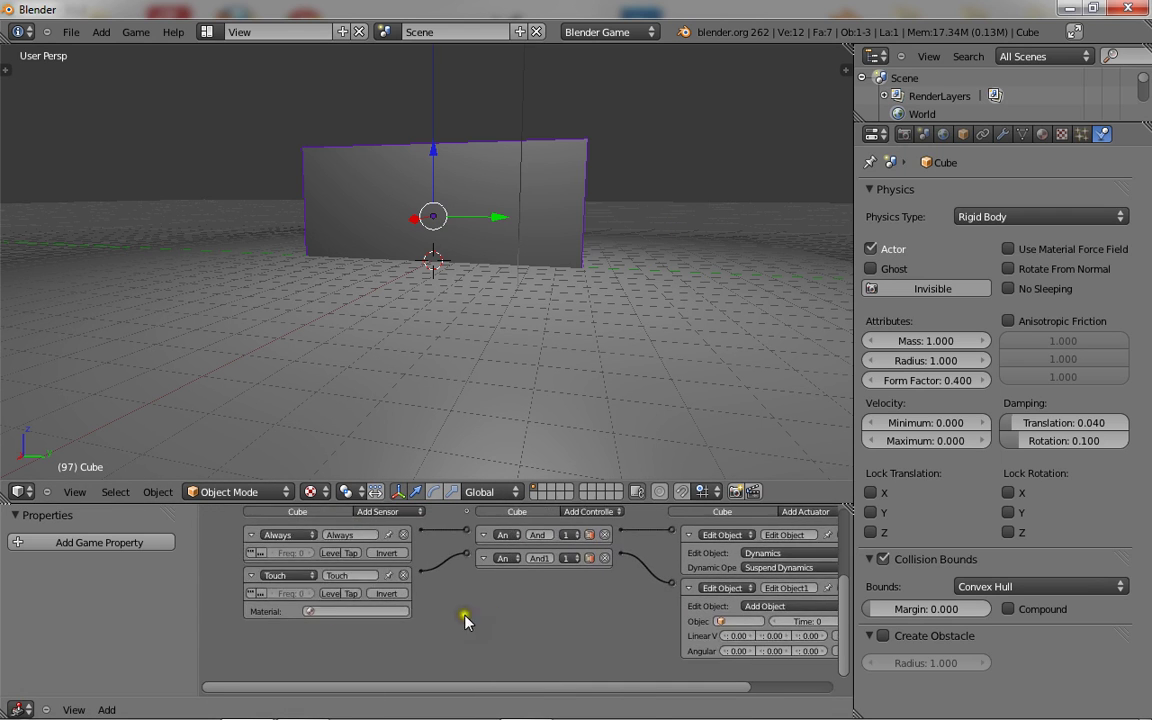
# - Add a cube on the empty second layer and scale it to 0.6
pyautogui.click(541, 490)
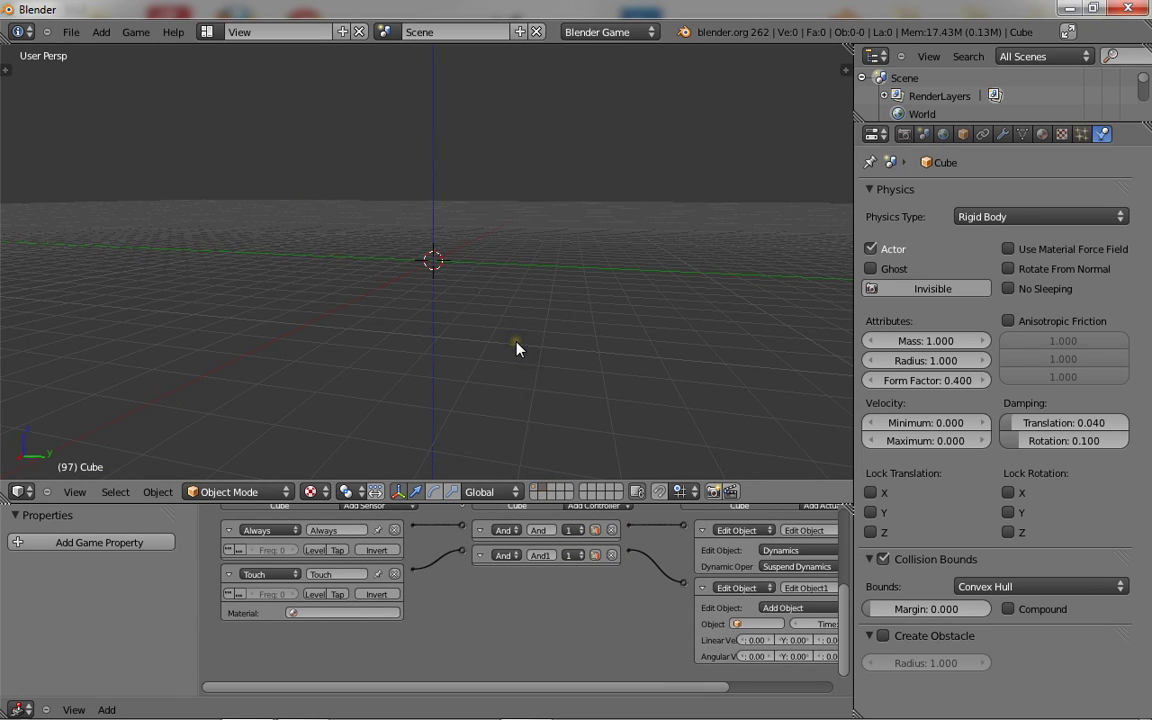
pyautogui.hotkey('shift', 'a')
pyautogui.moveTo(440, 212)
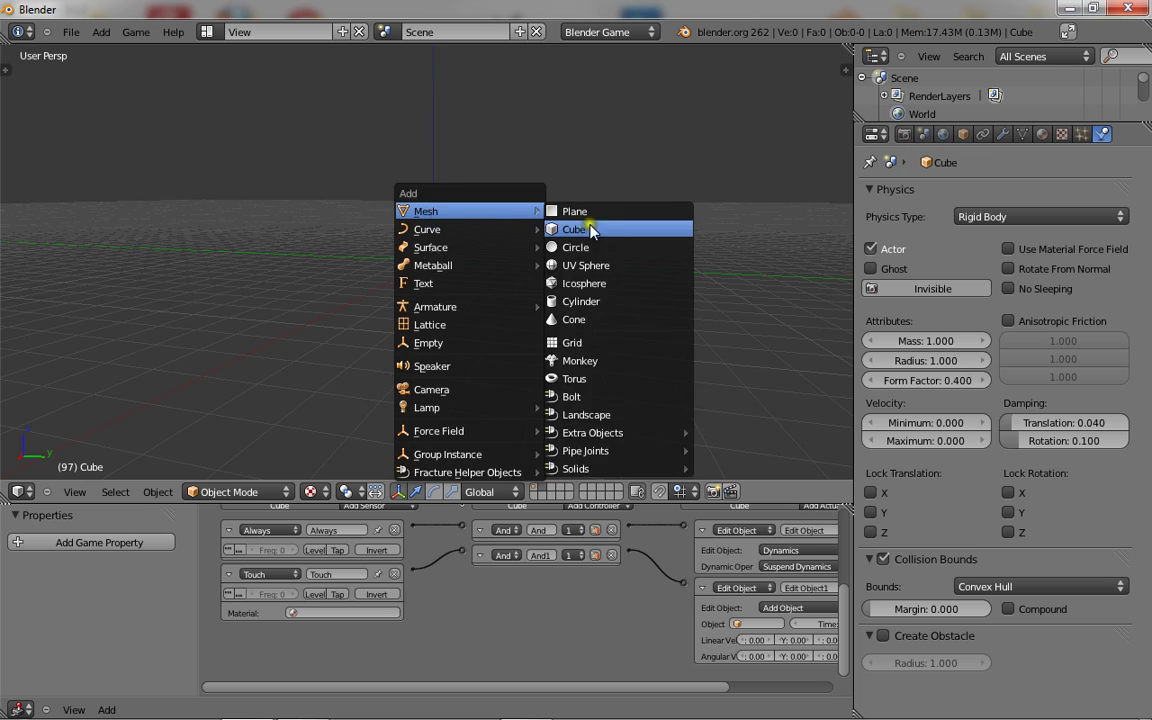
pyautogui.click(590, 229)
pyautogui.write('s.6')
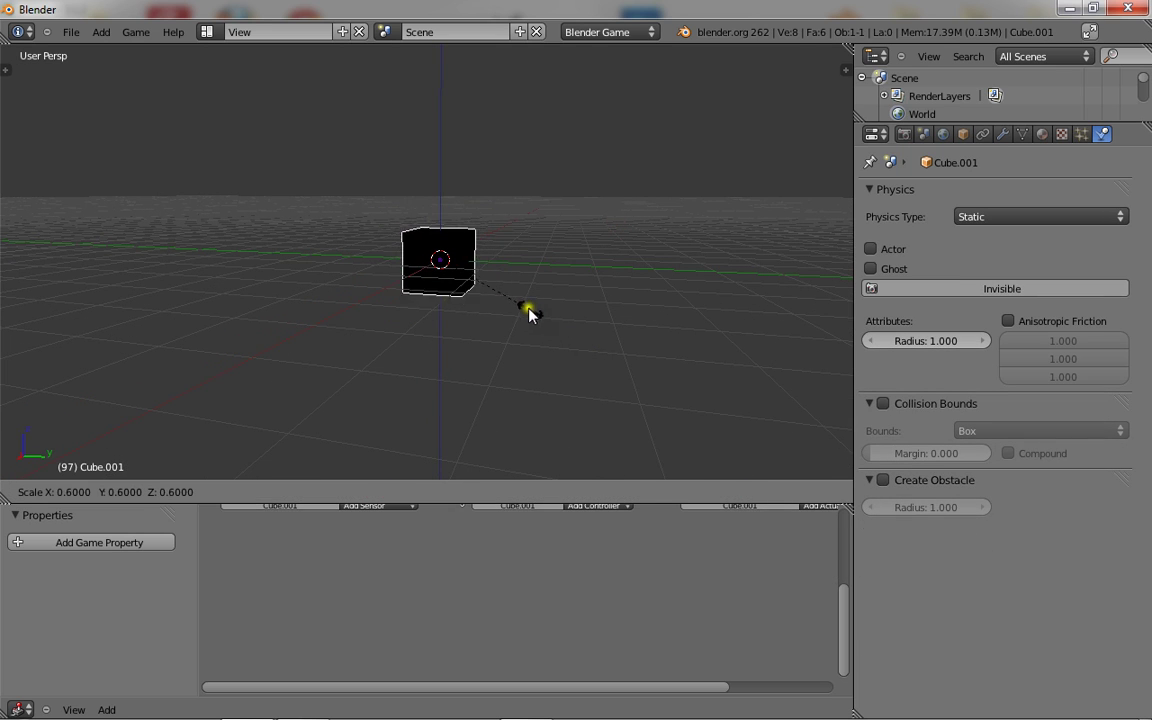
pyautogui.click(501, 301)
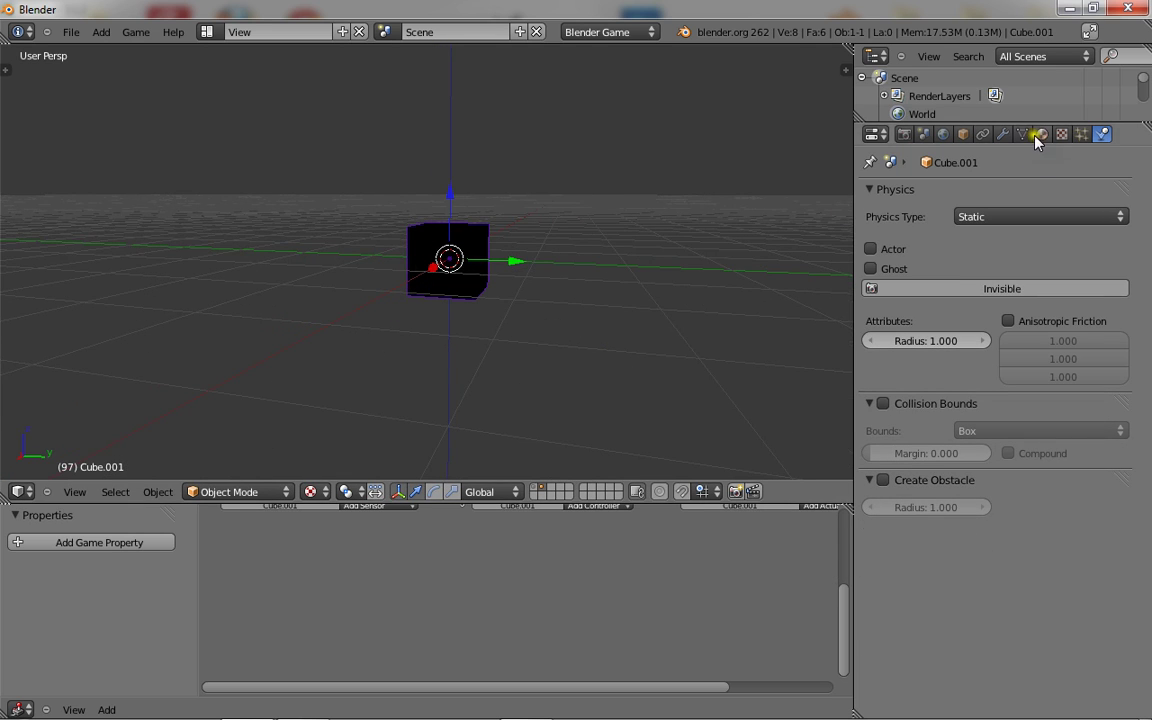
# - Give the small cube a material named Special
pyautogui.click(1042, 134)
pyautogui.click(943, 250)
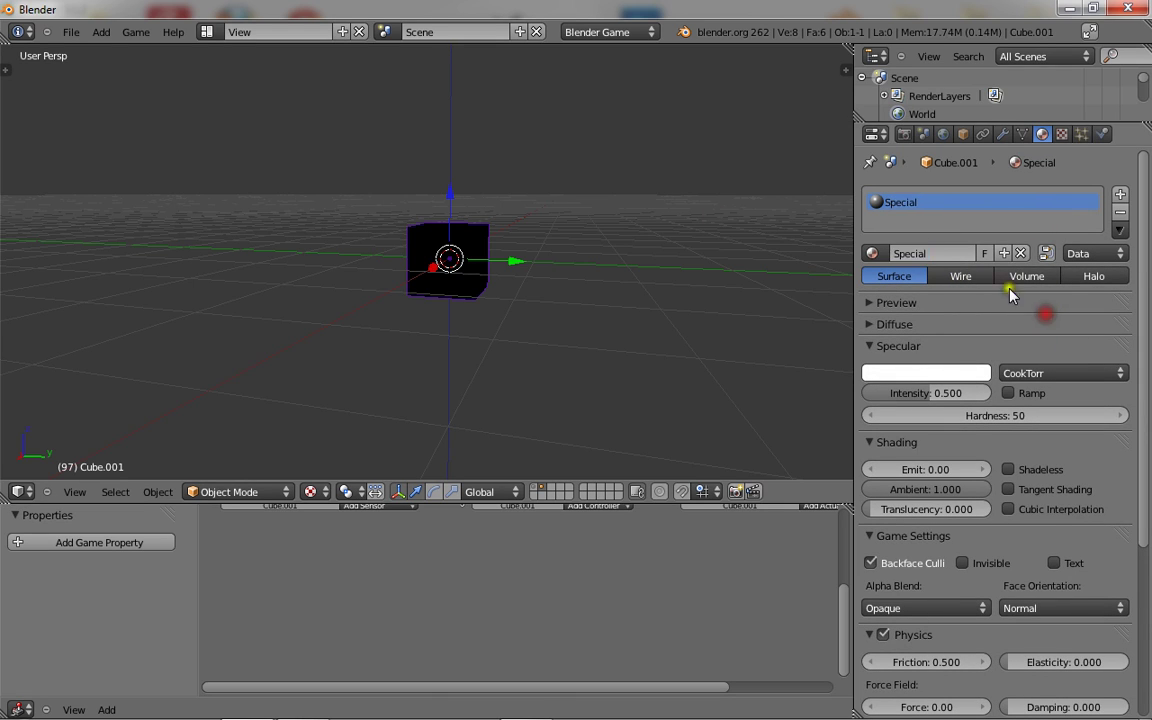
pyautogui.scroll(4, 415, 230)
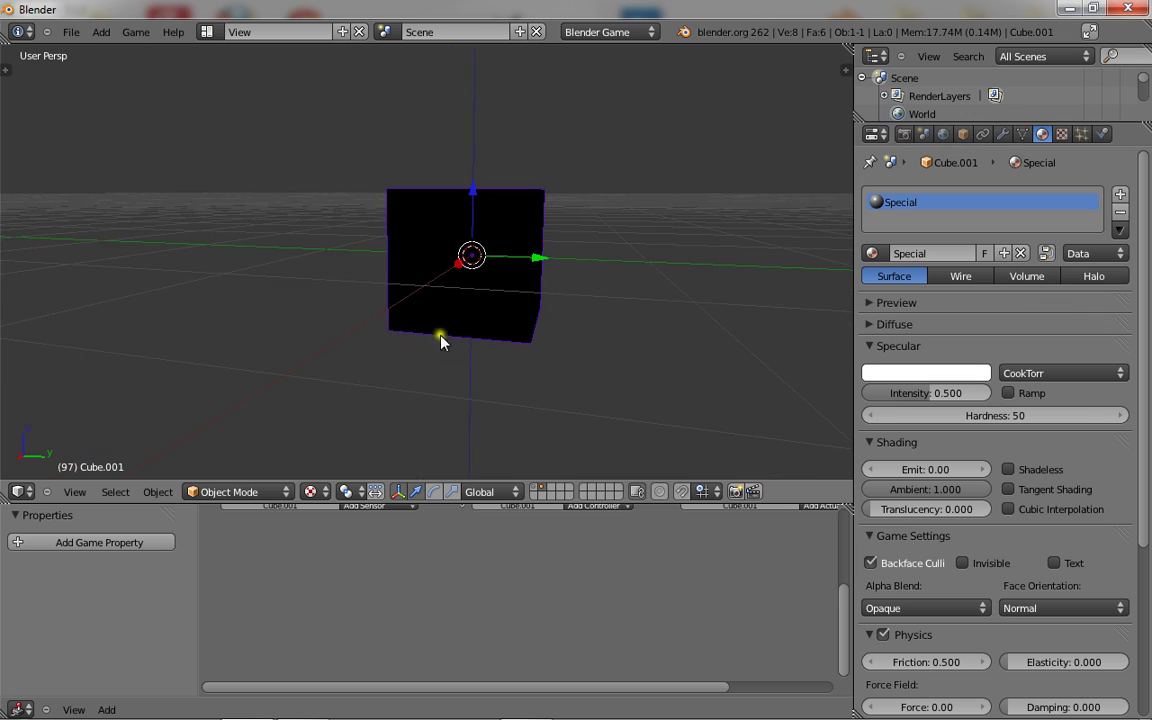
# - Set the small cube's physics type to Rigid Body and enable Collision Bounds with Box bounds
pyautogui.click(1101, 134)
pyautogui.click(1020, 214)
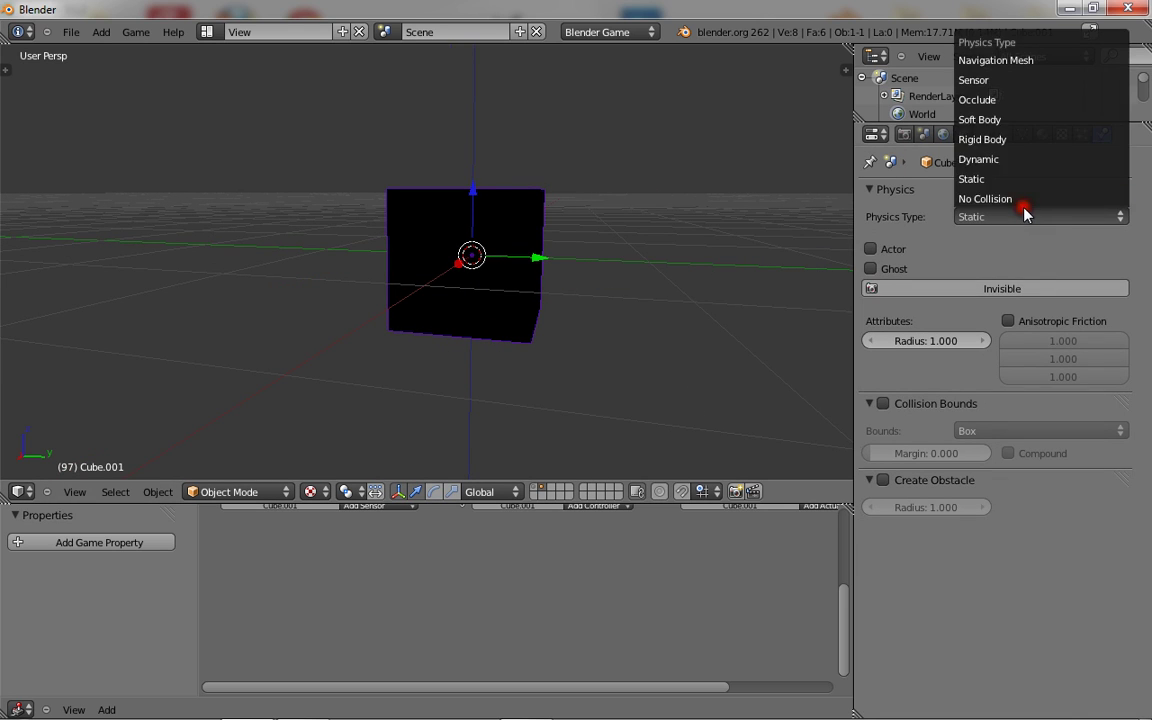
pyautogui.click(990, 139)
pyautogui.click(888, 560)
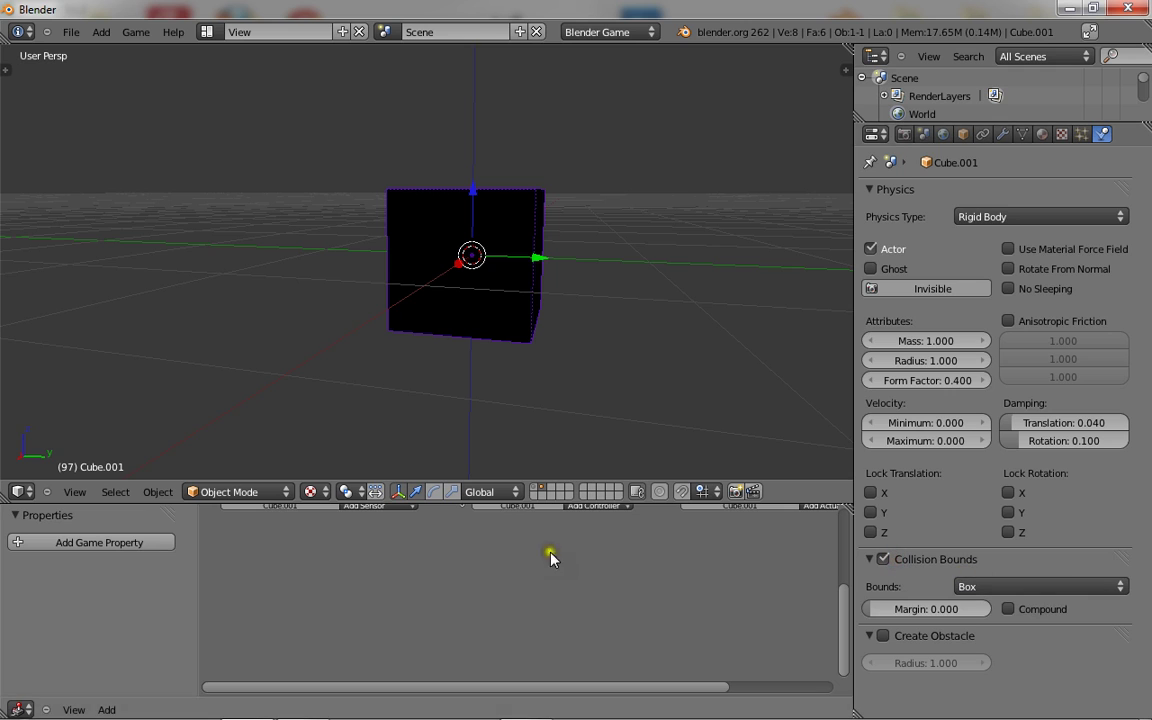
# - Rename the small cube on the second layer as Bullet and return to the first layer
pyautogui.click(537, 487)
pyautogui.scroll(-9, 469, 349)
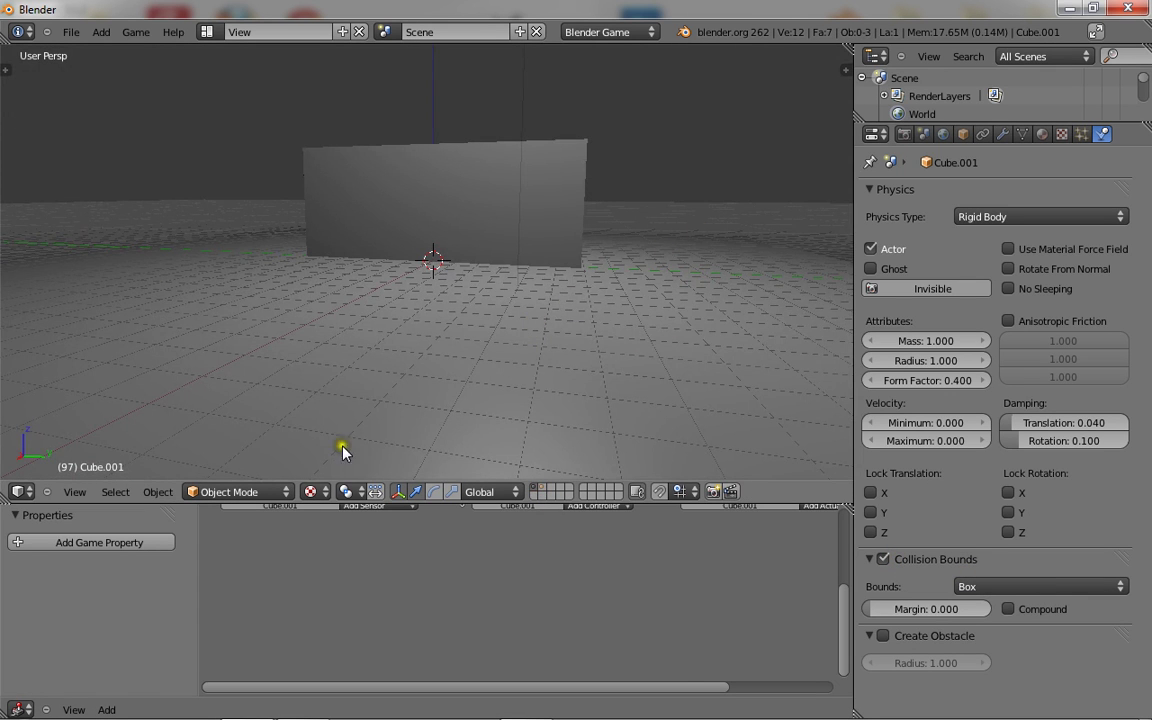
pyautogui.click(555, 490)
pyautogui.press('n')
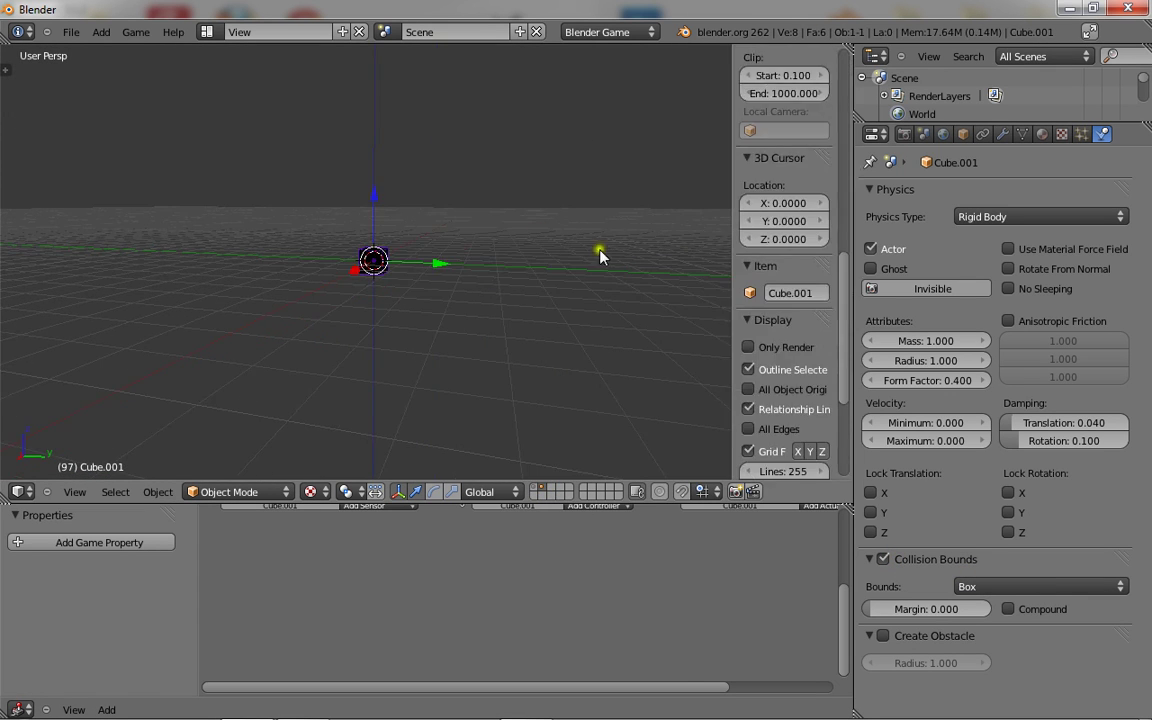
pyautogui.scroll(-2, 782, 303)
pyautogui.click(785, 186)
pyautogui.write('Bul')
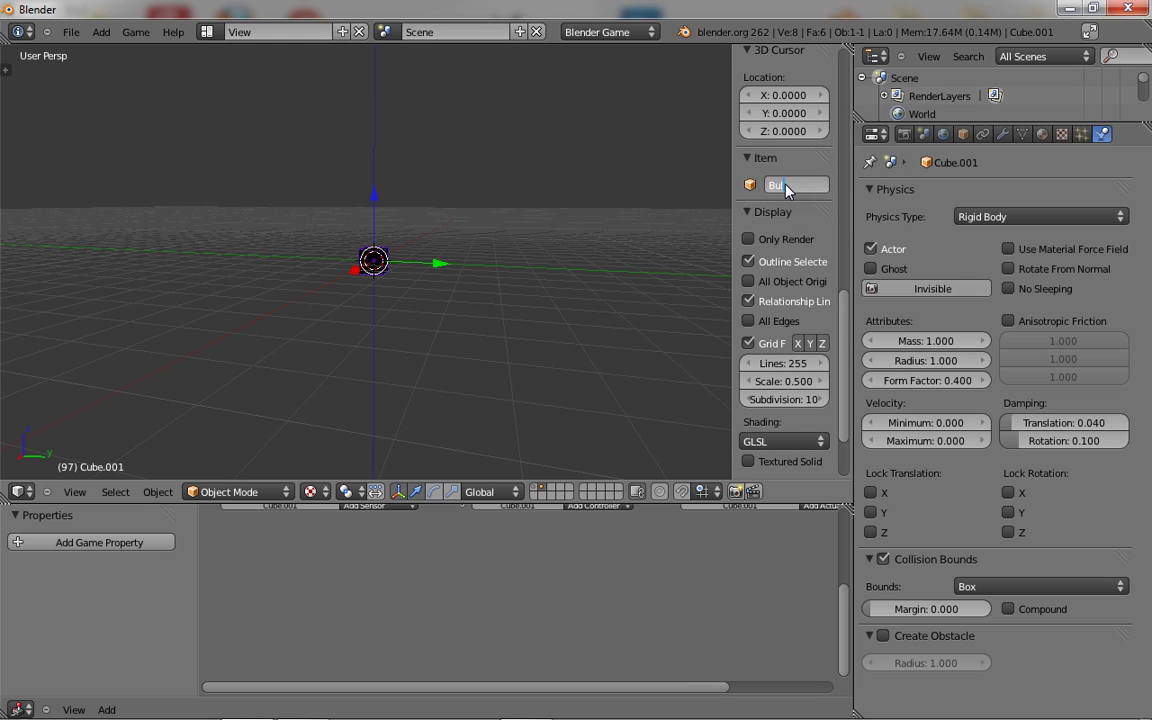
pyautogui.write('let')
pyautogui.click(699, 243)
pyautogui.click(535, 488)
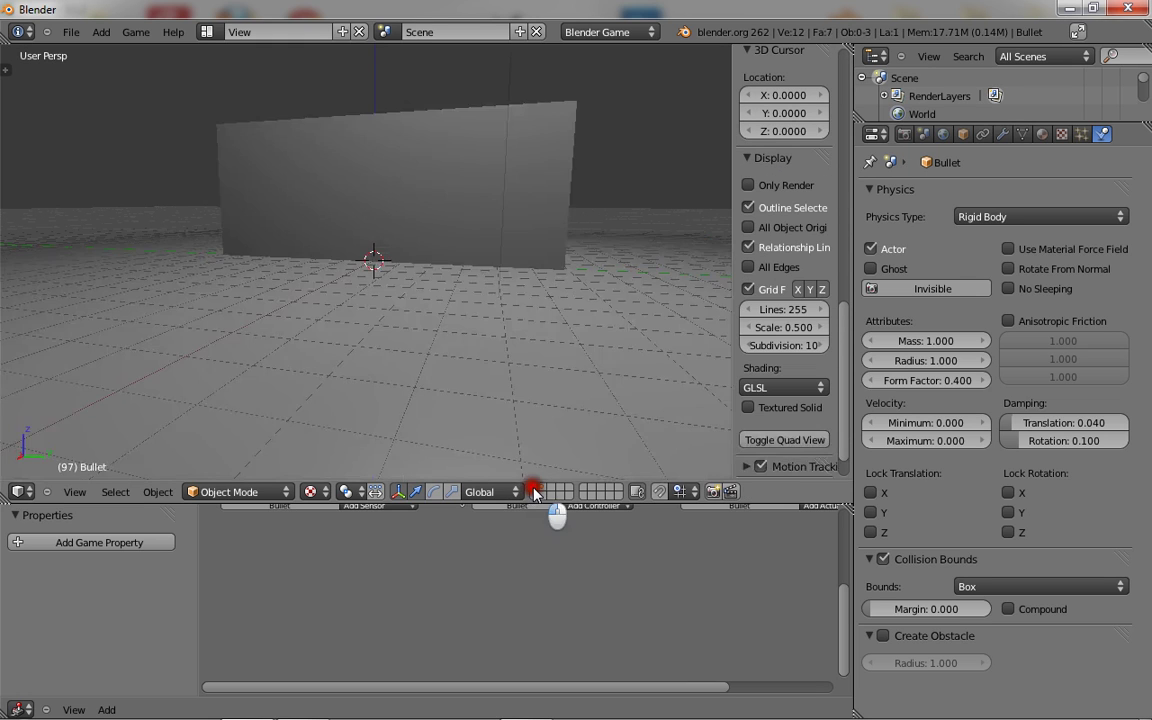
# - Select the wall and set the material of its Touch sensor to Special
pyautogui.scroll(-4, 440, 228)
pyautogui.rightClick(345, 240)
pyautogui.scroll(3, 403, 314)
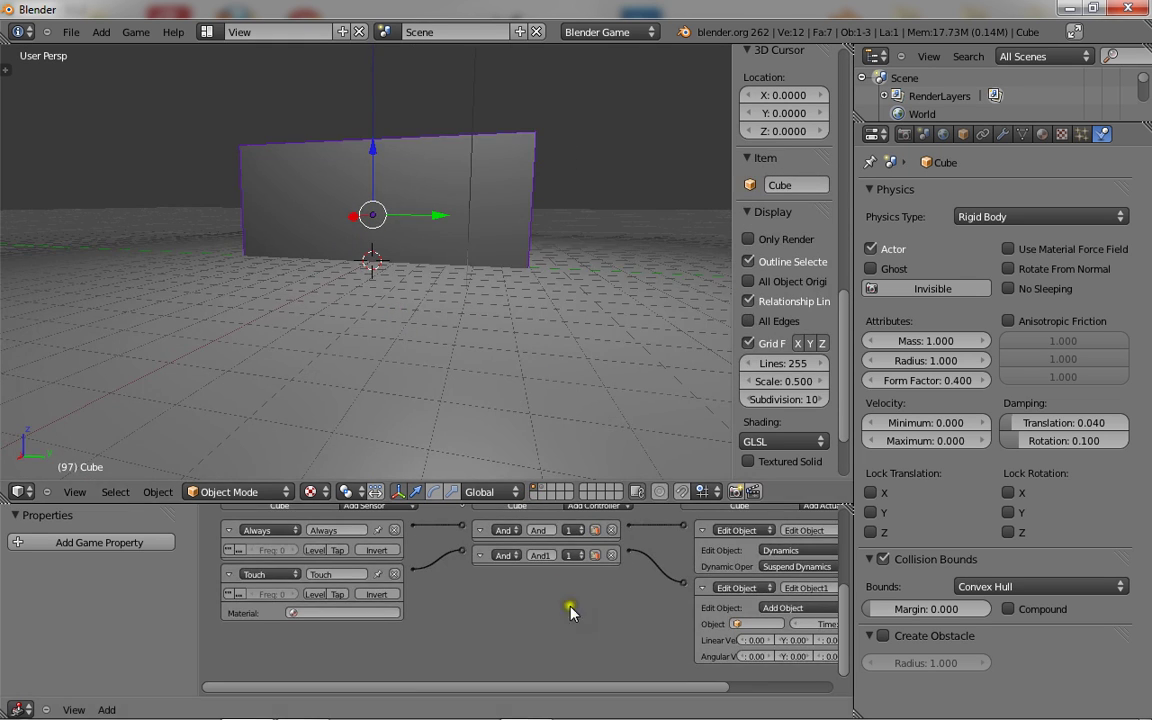
pyautogui.scroll(-1, 450, 640)
pyautogui.click(350, 610)
pyautogui.click(335, 503)
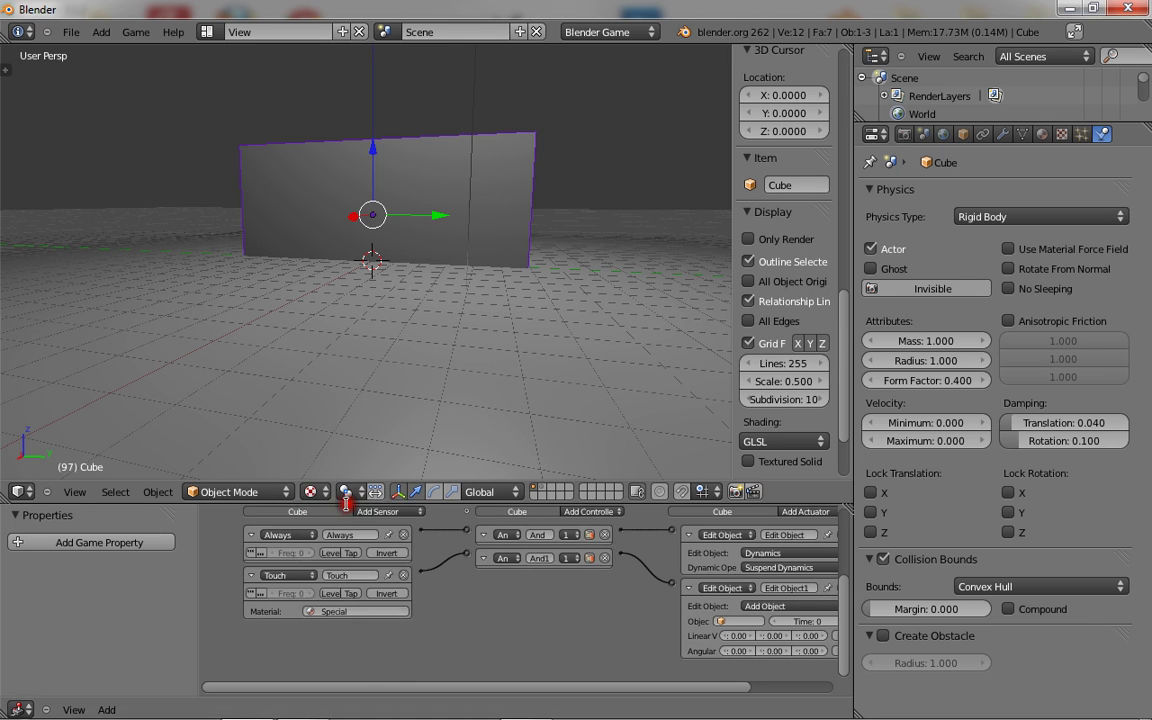
pyautogui.scroll(1, 600, 400)
# - Add a new material to the wall
pyautogui.click(1042, 134)
pyautogui.click(970, 251)
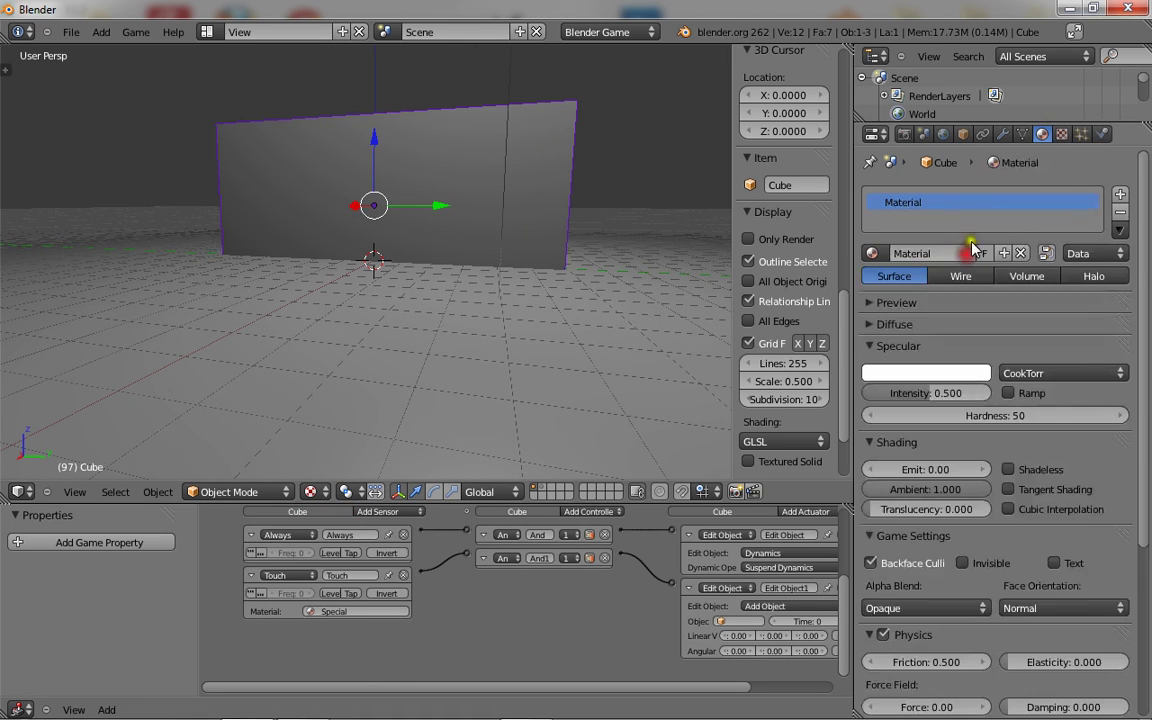
pyautogui.scroll(-1, 452, 520)
# - Set the wall's second Edit Object actuator to Dynamics with the Restore Dynamics operation
pyautogui.scroll(3, 560, 586)
pyautogui.moveTo(670, 588); pyautogui.dragTo(296, 594, button='middle')
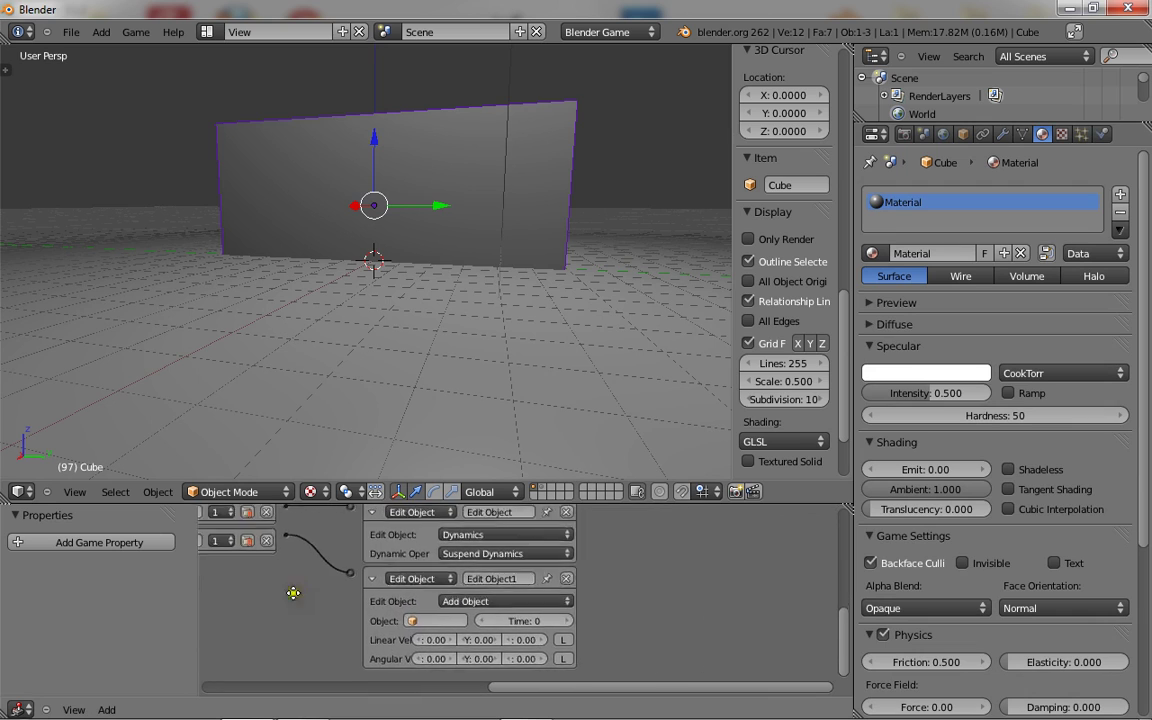
pyautogui.scroll(1, 400, 596)
pyautogui.click(478, 596)
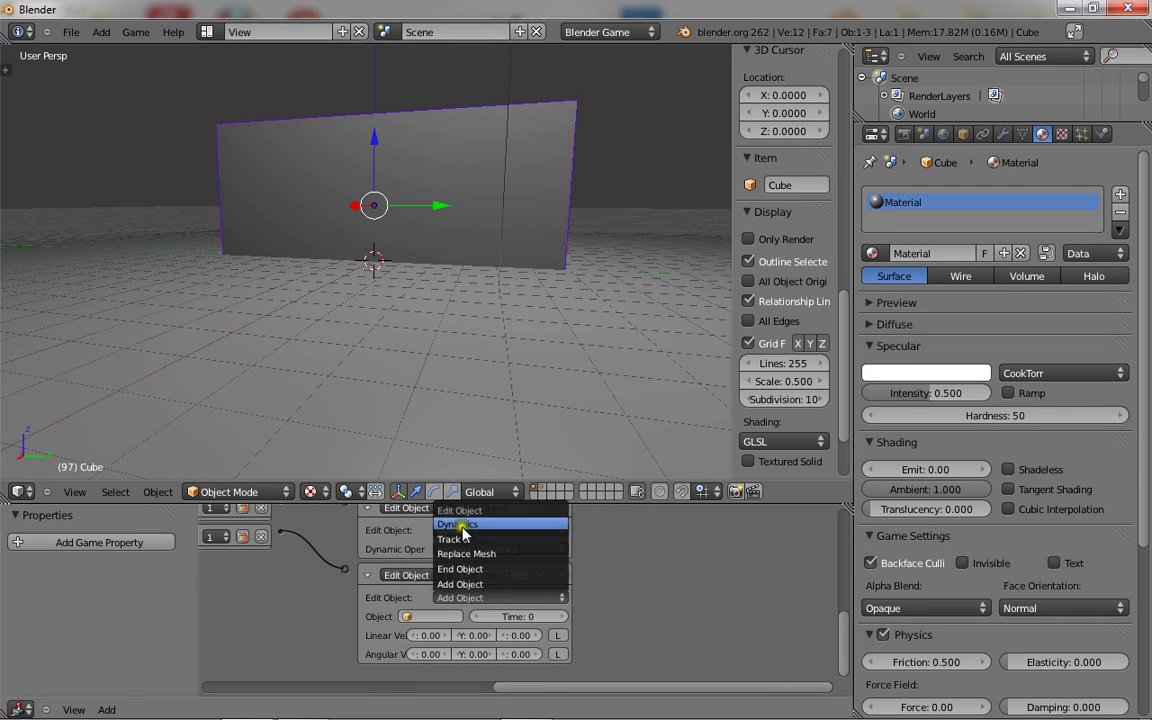
pyautogui.click(462, 524)
pyautogui.click(490, 616)
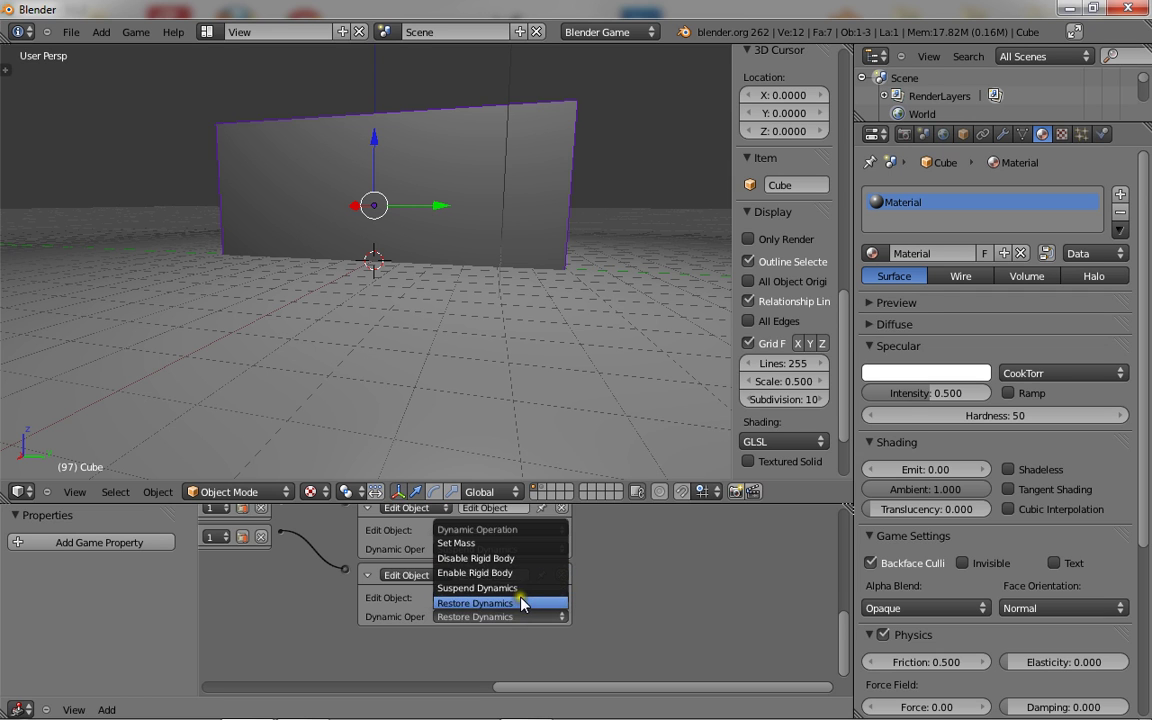
pyautogui.click(521, 602)
pyautogui.scroll(-2, 220, 540)
pyautogui.moveTo(202, 567); pyautogui.dragTo(296, 592, button='middle')
pyautogui.moveTo(434, 570); pyautogui.dragTo(506, 563, button='middle')
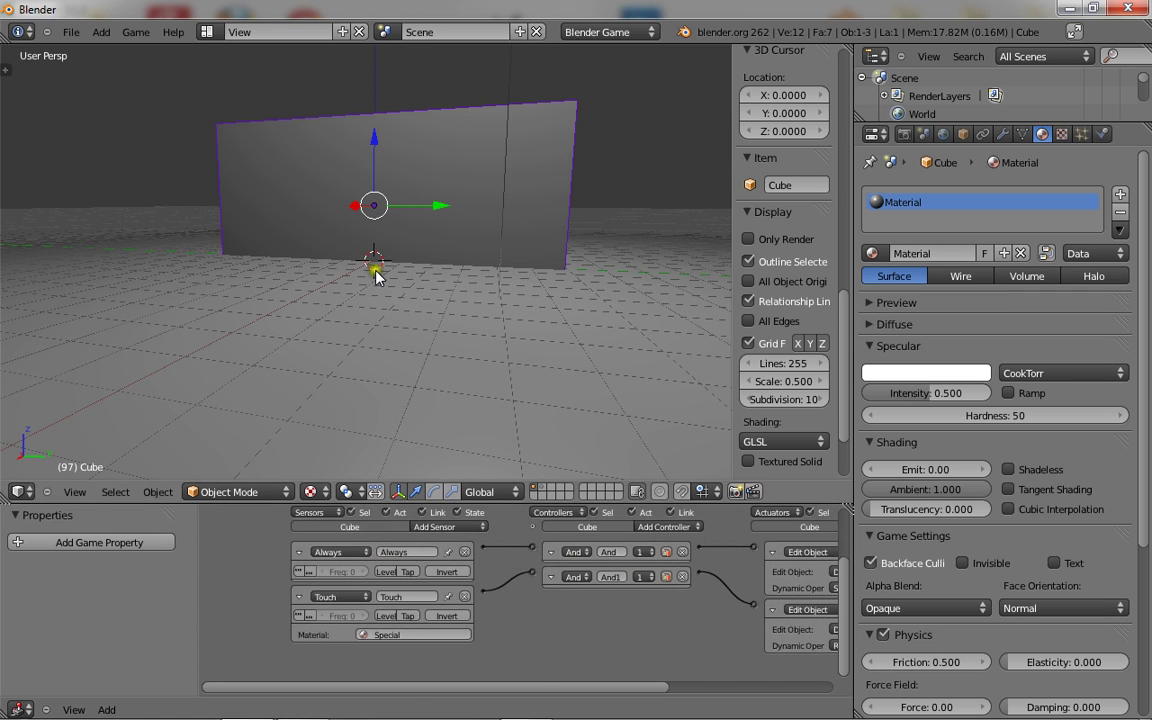
# - Examine the bullet on the second layer and the wall with its logic bricks on the first layer
pyautogui.moveTo(445, 260); pyautogui.dragTo(393, 283, button='middle')
pyautogui.scroll(-2, 393, 283)
pyautogui.click(543, 487)
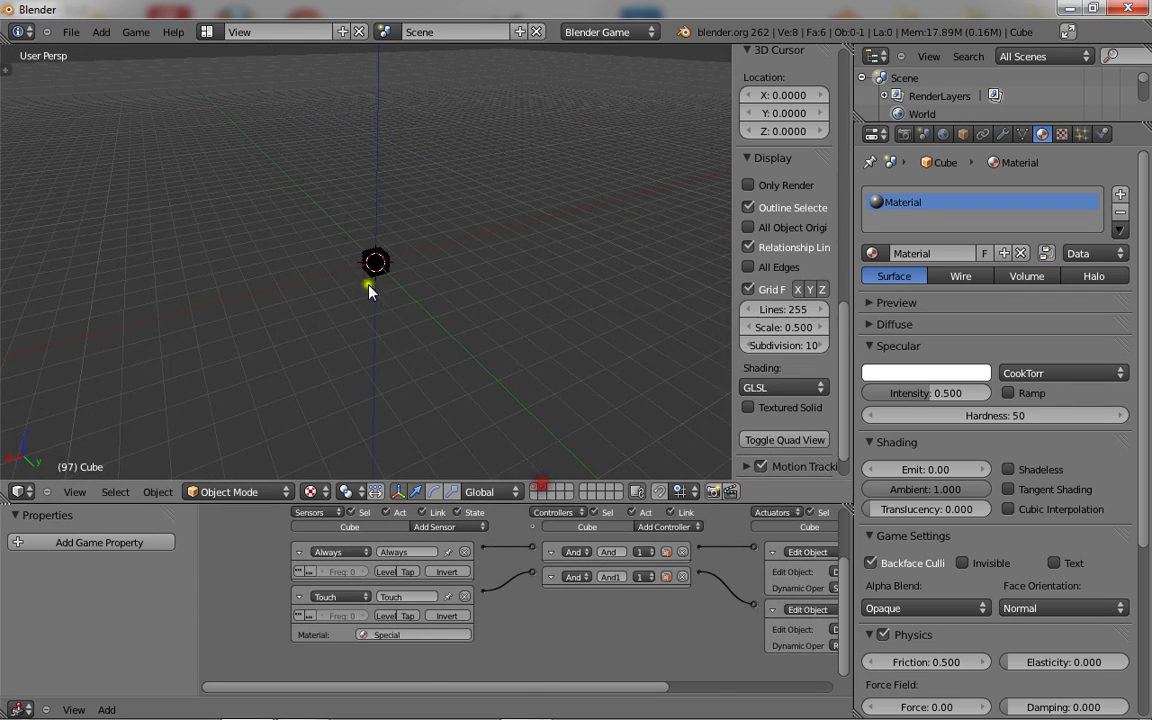
pyautogui.scroll(2, 375, 289)
pyautogui.click(534, 488)
pyautogui.scroll(-1, 579, 587)
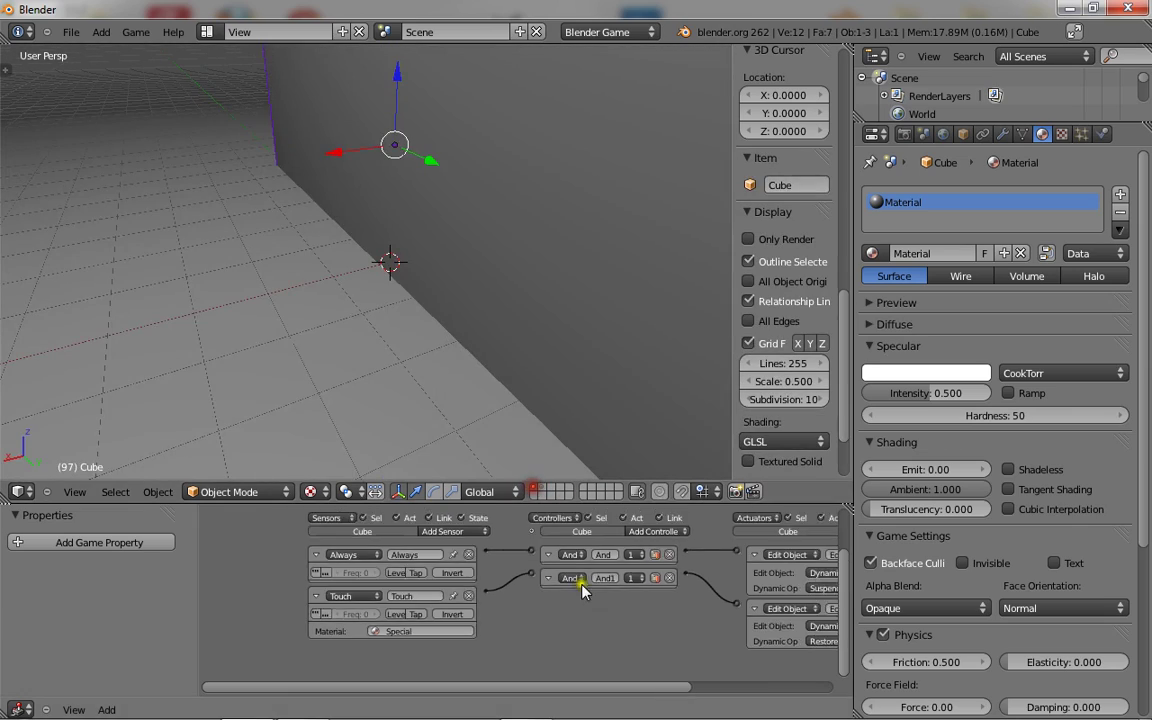
pyautogui.moveTo(698, 598); pyautogui.dragTo(507, 560, button='middle')
pyautogui.scroll(-1, 507, 560)
pyautogui.scroll(-4, 450, 370)
pyautogui.moveTo(455, 372); pyautogui.dragTo(406, 357, button='middle')
pyautogui.moveTo(255, 358); pyautogui.dragTo(332, 326, button='middle')
pyautogui.scroll(2, 332, 326)
pyautogui.scroll(-5, 345, 312)
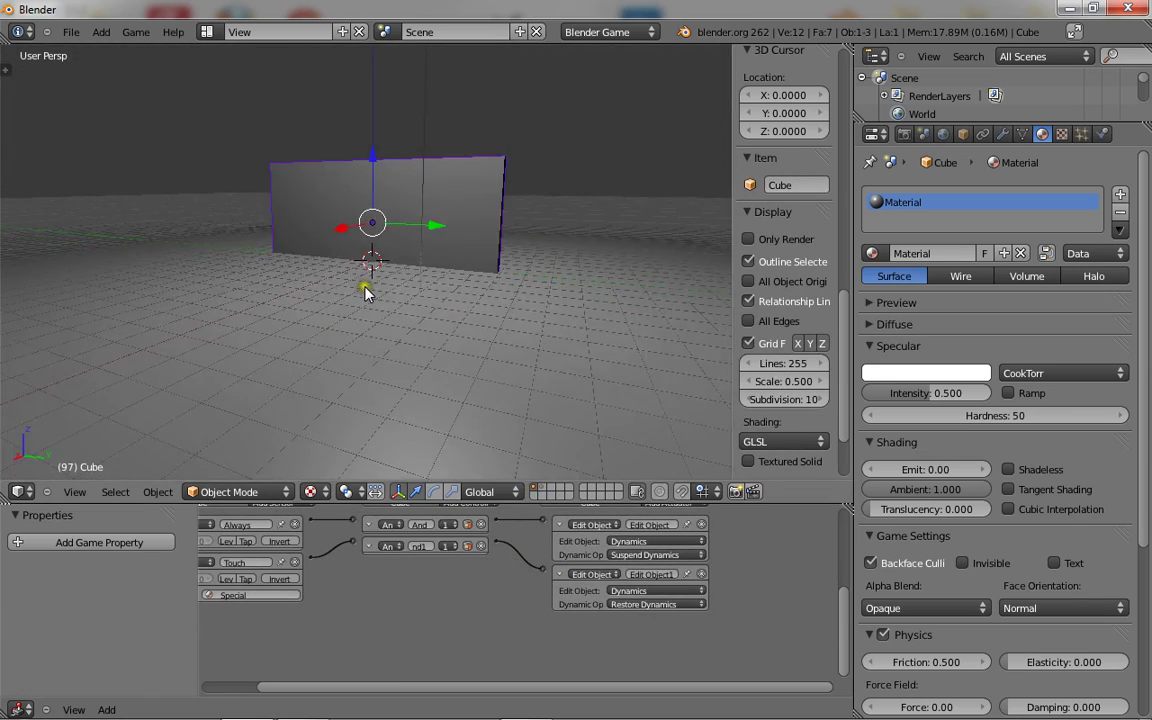
pyautogui.scroll(4, 381, 211)
pyautogui.scroll(-3, 385, 211)
pyautogui.moveTo(440, 205); pyautogui.dragTo(504, 195, button='middle')
pyautogui.scroll(1, 470, 198)
pyautogui.press('Tab')
pyautogui.press('Tab')
pyautogui.scroll(-2, 420, 189)
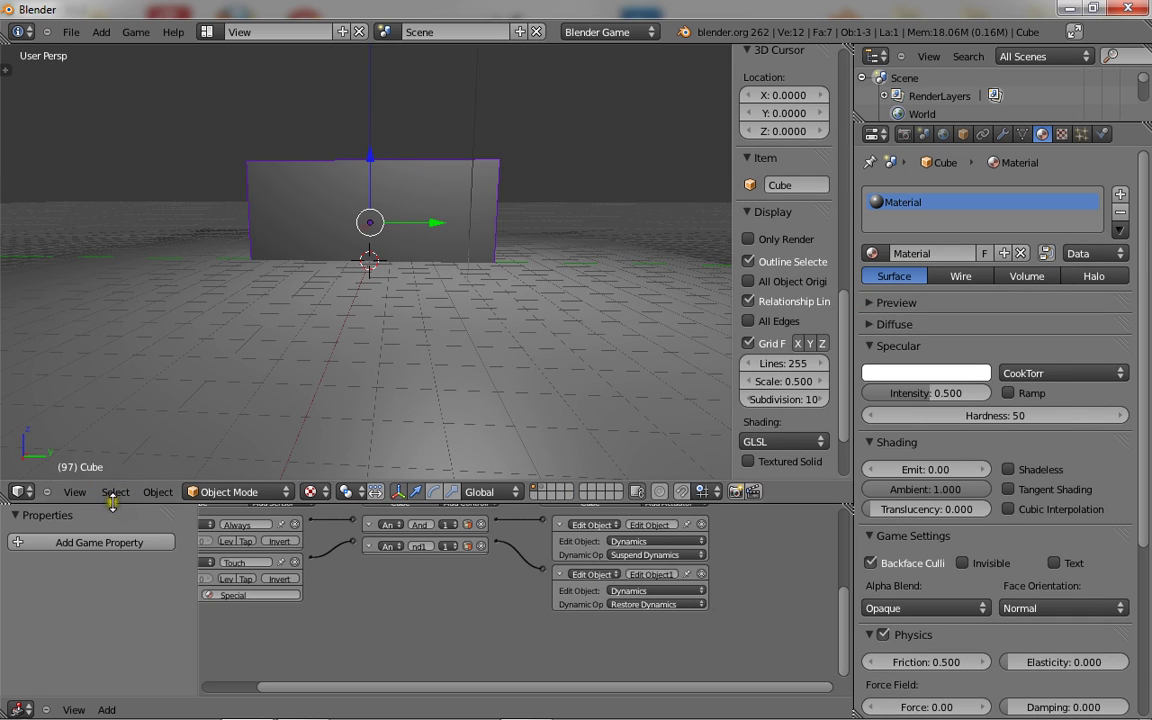
# - Show and widen the 3D view's tool shelf, collapsing the Object Tools, Unreal Tools and Cloud Generator sections
pyautogui.press('t')
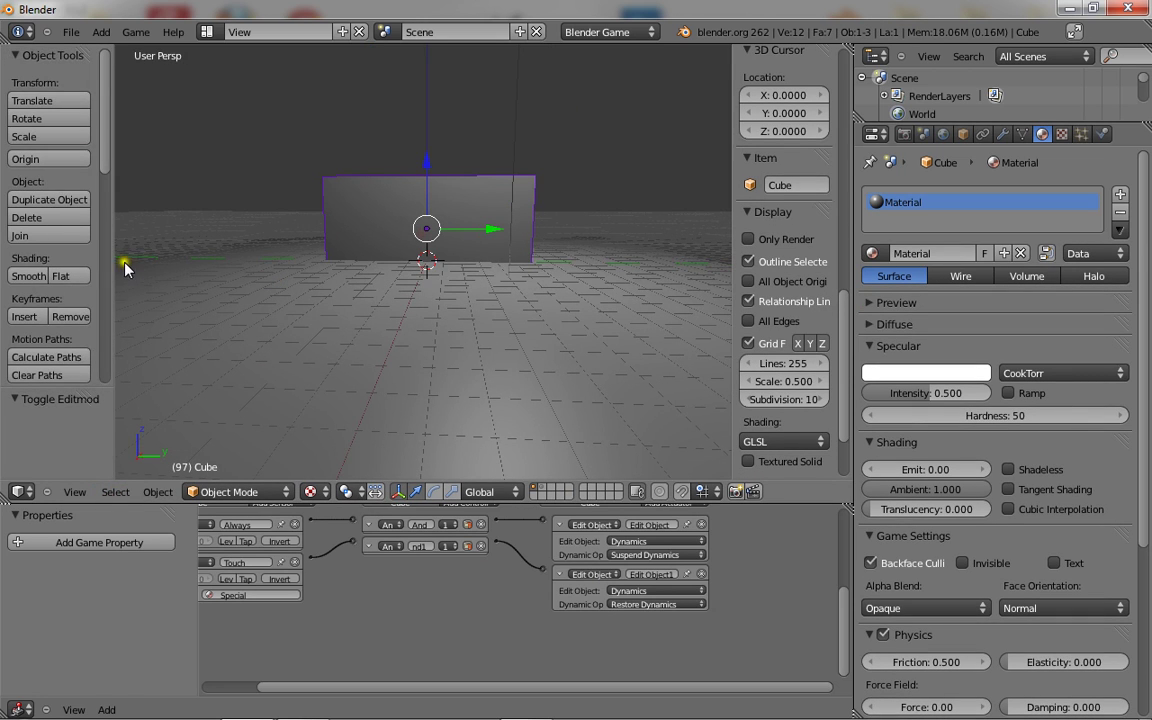
pyautogui.moveTo(113, 256); pyautogui.dragTo(262, 256)
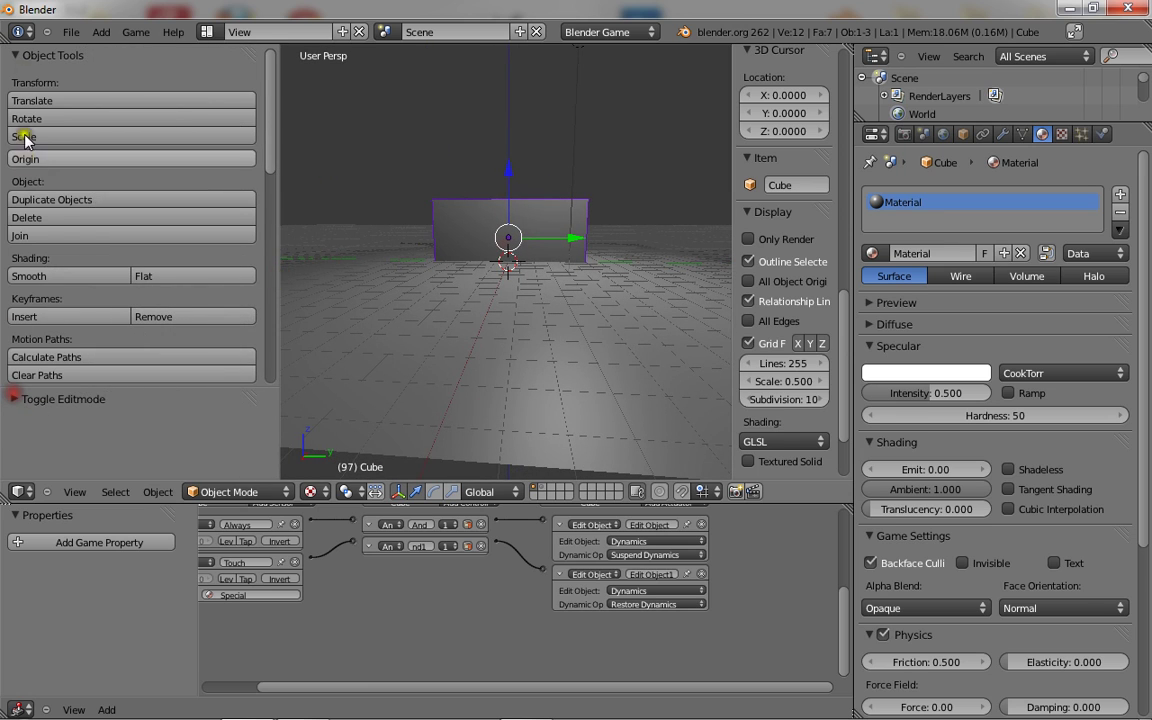
pyautogui.click(15, 58)
pyautogui.click(14, 77)
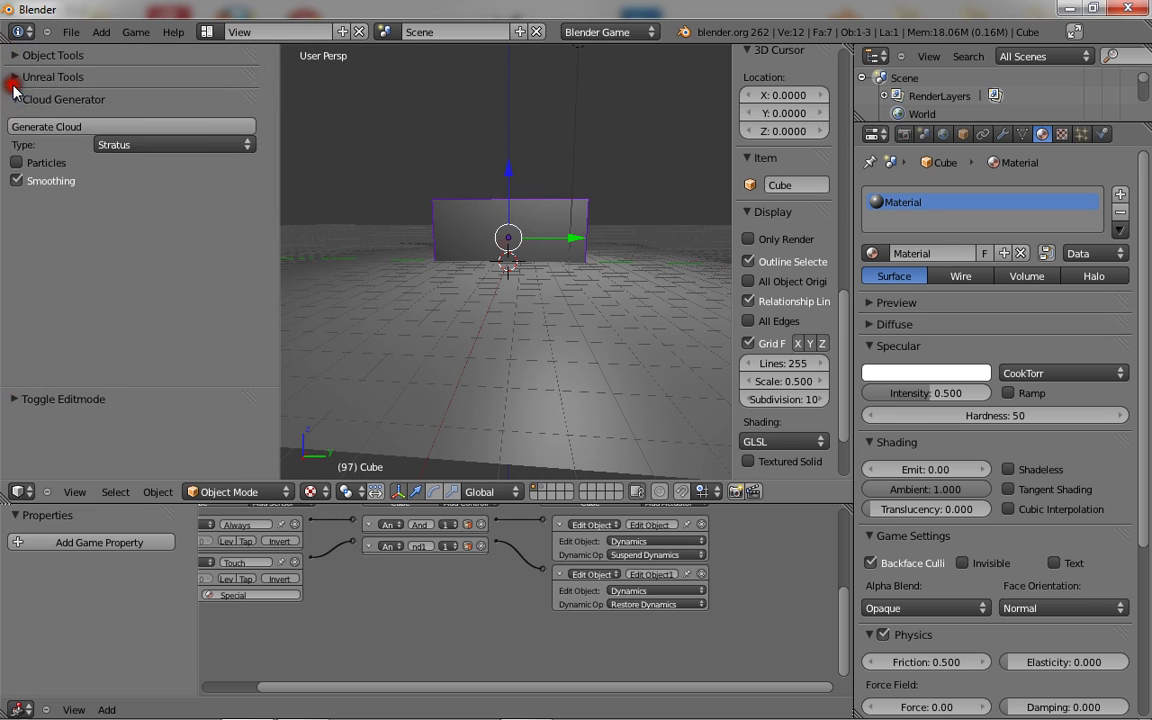
pyautogui.click(13, 98)
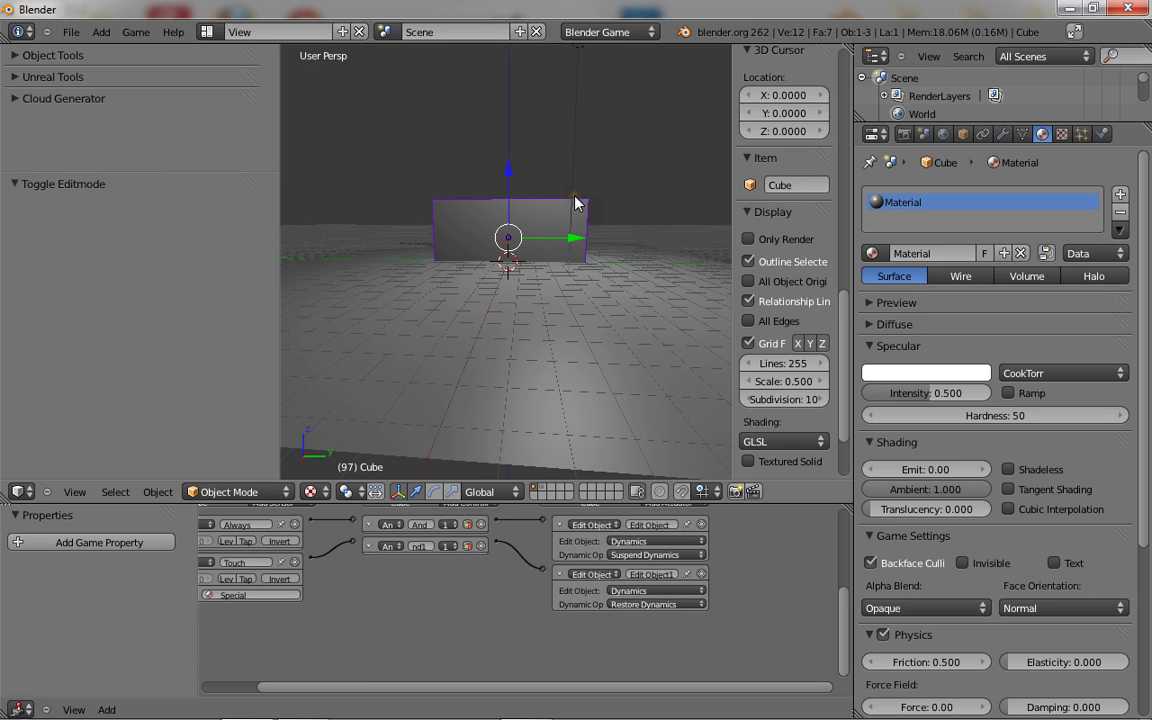
# - Run Fracture Object on the wall with 9 shards, the Flat crack type and 0.50 roughness
pyautogui.press('space')
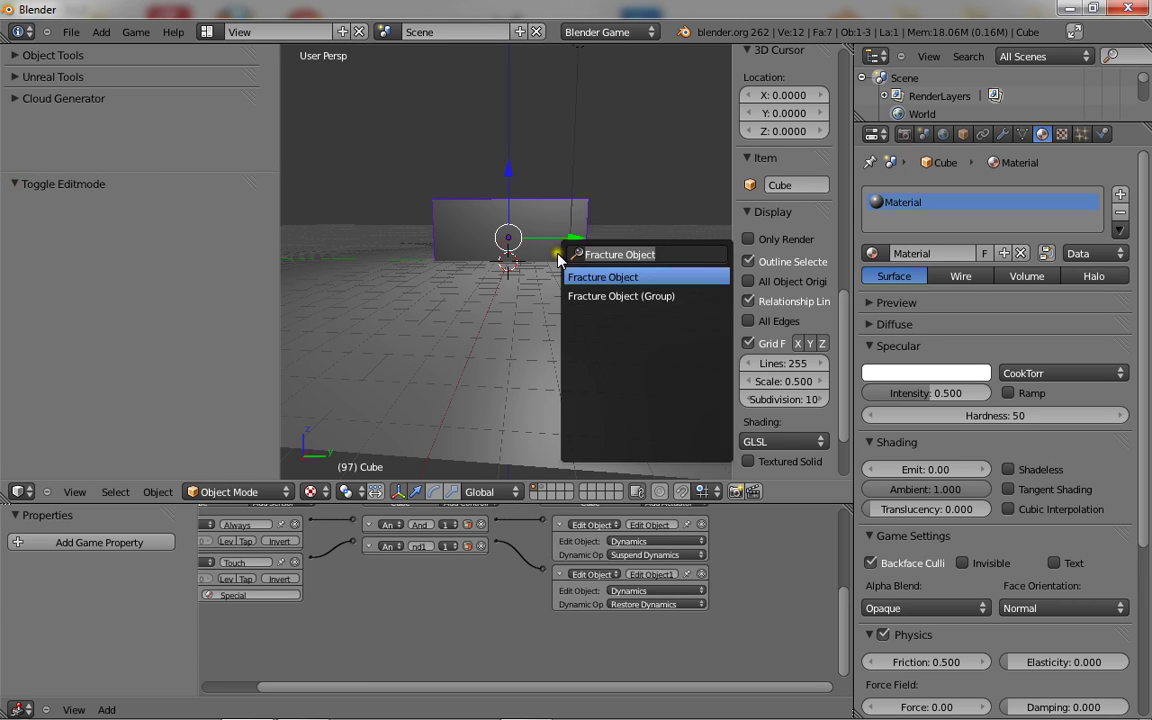
pyautogui.click(620, 277)
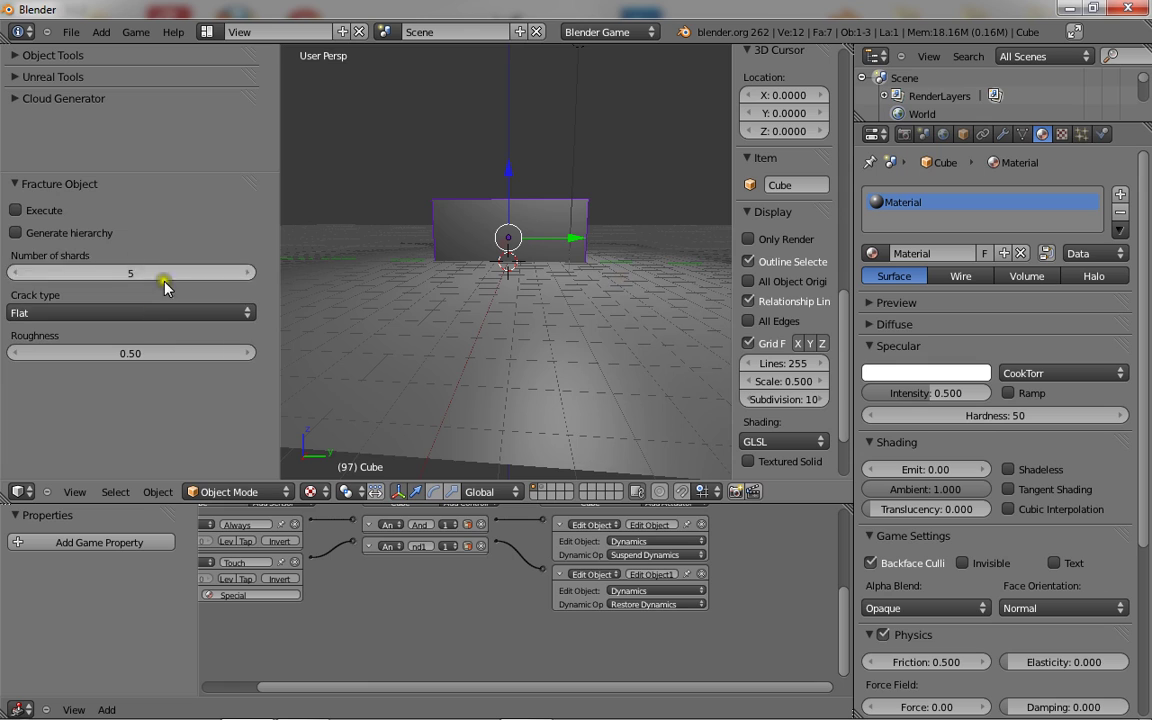
pyautogui.click(246, 273)
pyautogui.click(246, 273)
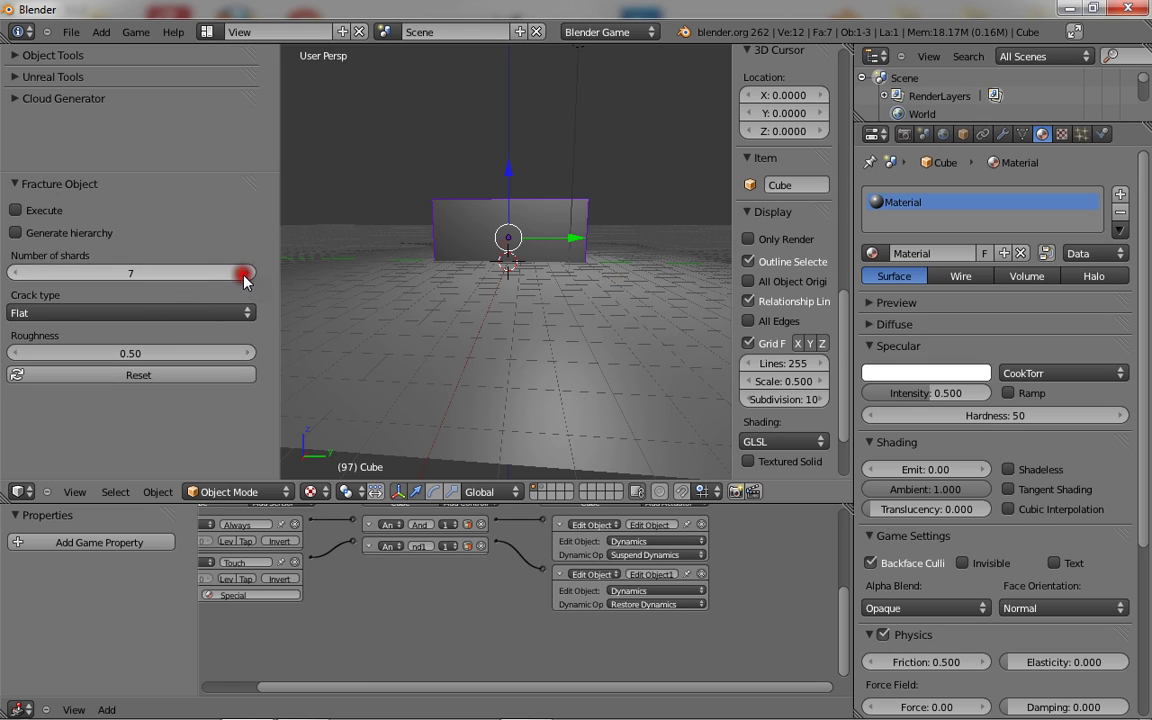
pyautogui.click(250, 273)
pyautogui.click(254, 274)
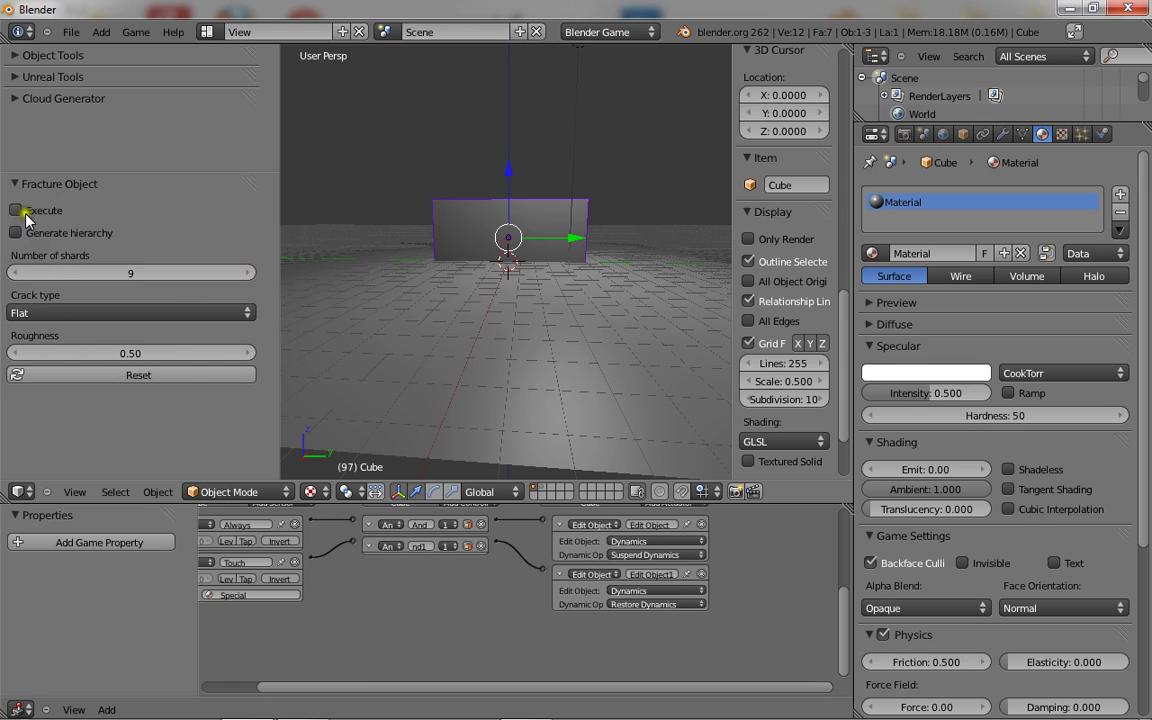
pyautogui.click(40, 212)
# - Examine the individual wall shards in shaded and wireframe display, ending with the large main shard selected
pyautogui.moveTo(495, 405); pyautogui.dragTo(589, 236, button='middle')
pyautogui.rightClick(527, 368)
pyautogui.rightClick(545, 268)
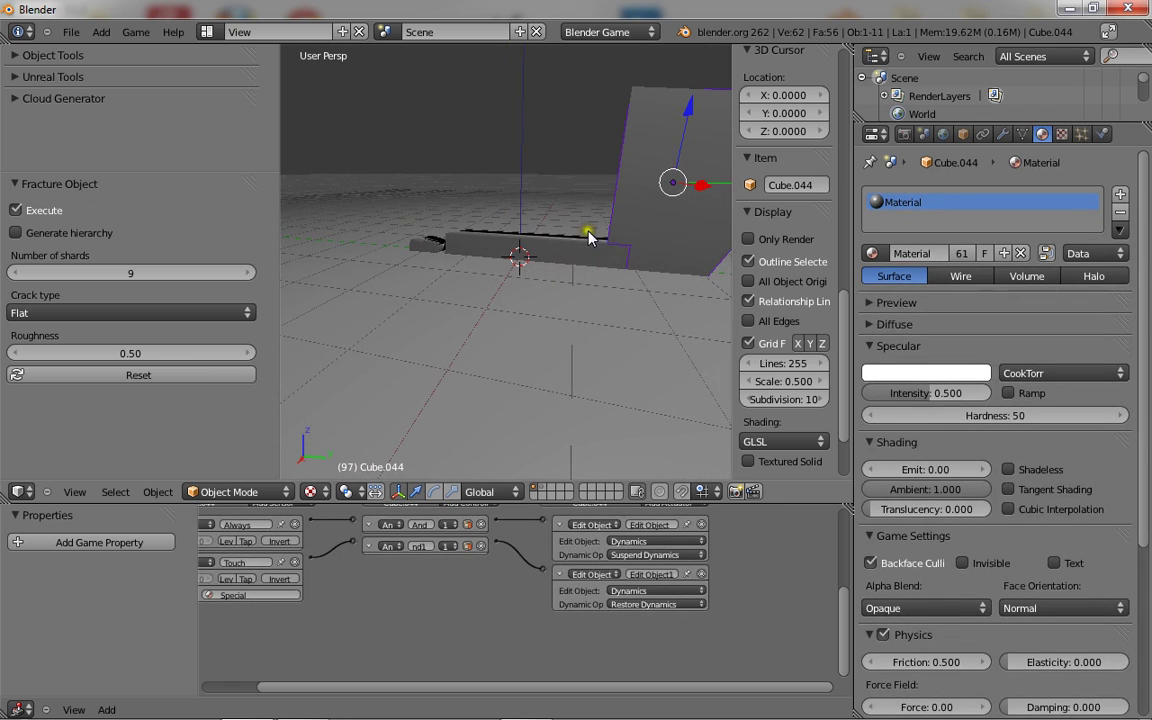
pyautogui.scroll(-5, 432, 291)
pyautogui.rightClick(432, 292)
pyautogui.scroll(-3, 433, 292)
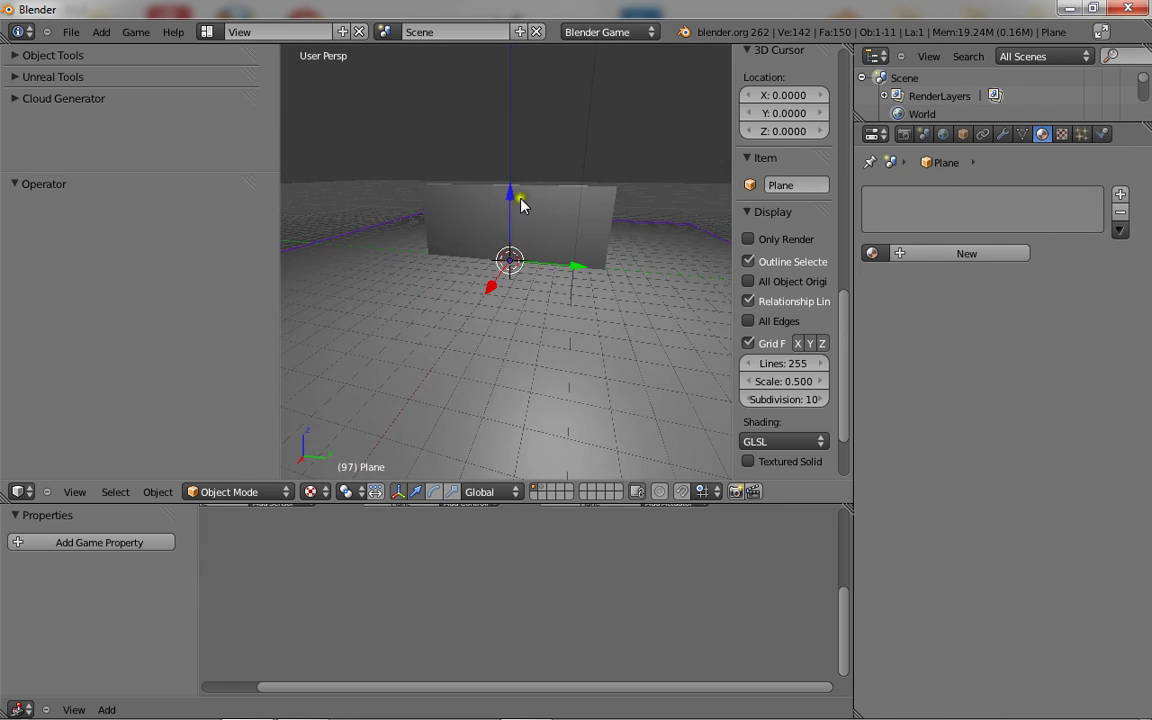
pyautogui.rightClick(521, 199)
pyautogui.press('z')
pyautogui.scroll(2, 528, 276)
pyautogui.scroll(4, 442, 260)
pyautogui.moveTo(442, 260)
pyautogui.mouseDown(button='middle')
pyautogui.moveTo(483, 316)
pyautogui.moveTo(624, 287)
pyautogui.moveTo(532, 306)
pyautogui.moveTo(412, 293)
pyautogui.mouseUp(button='middle')
pyautogui.scroll(-6, 532, 306)
pyautogui.press('z')
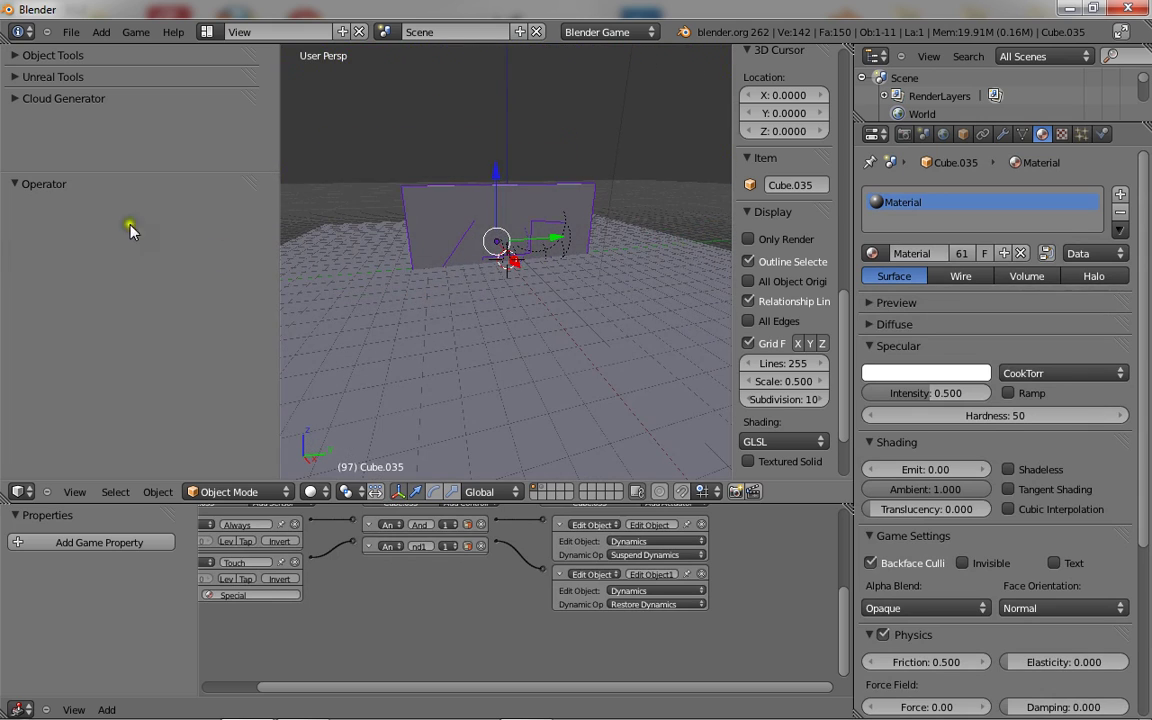
# - Run Fracture Object on the large wall shard with 8 shards, the Flat crack type and 0.50 roughness
pyautogui.press('t')
pyautogui.press('space')
pyautogui.click(180, 265)
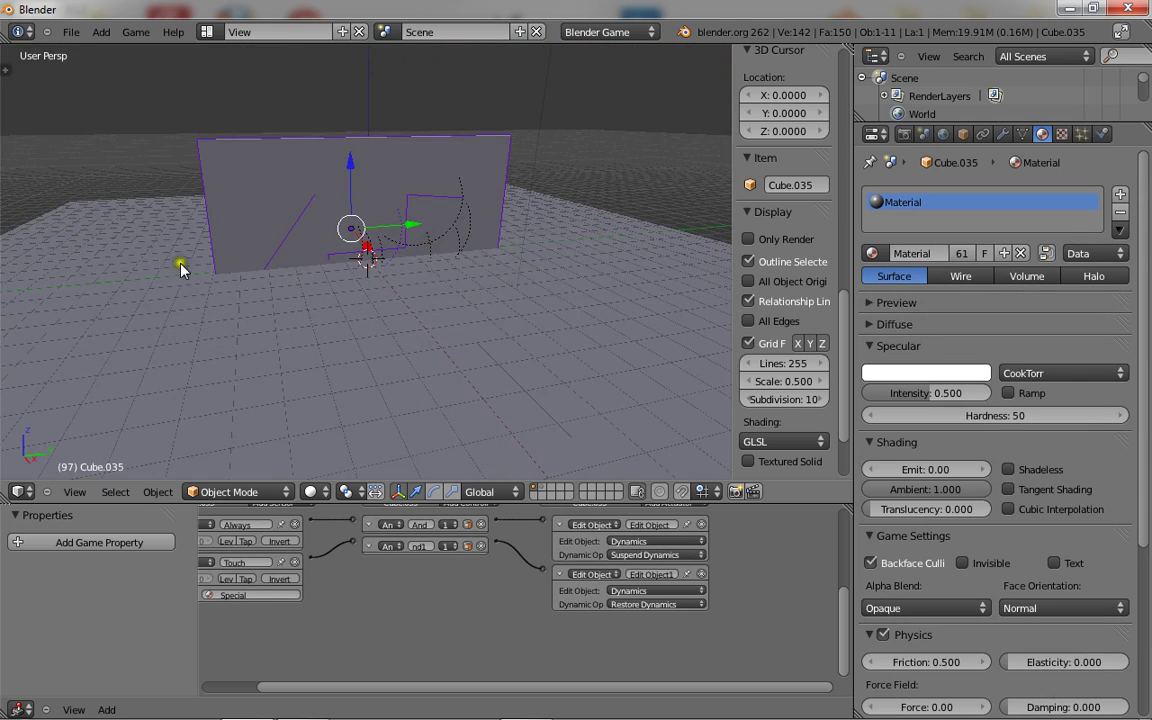
pyautogui.press('t')
pyautogui.press('space')
pyautogui.click(383, 282)
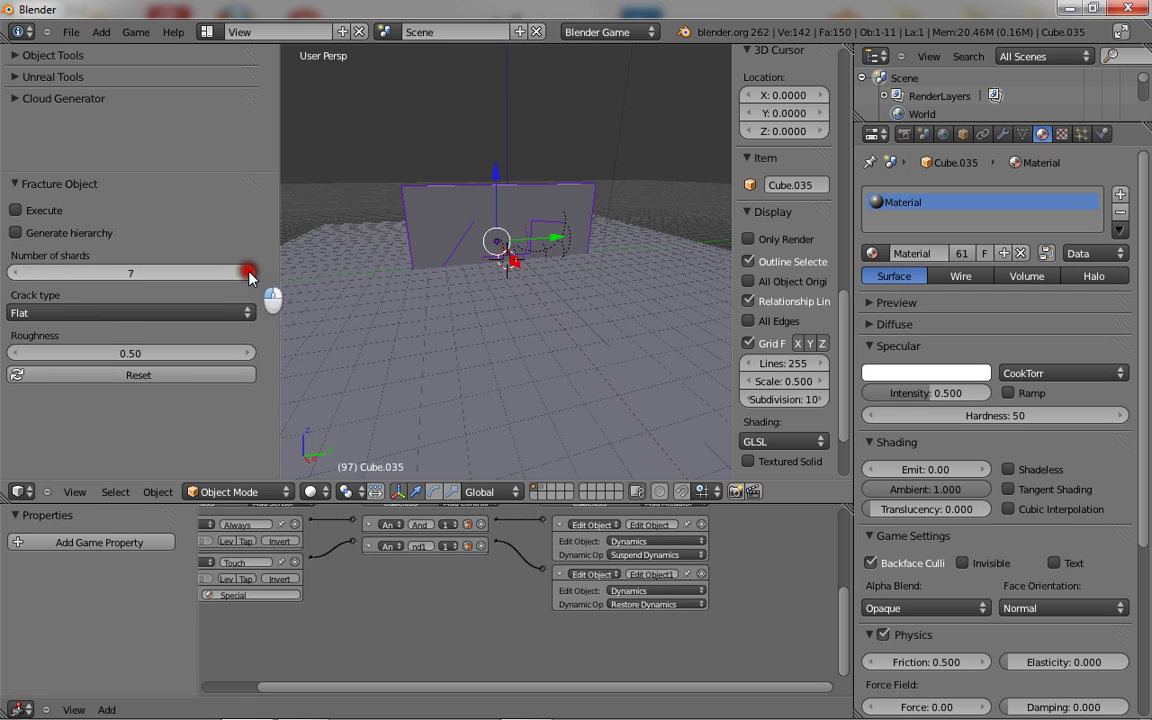
pyautogui.click(42, 222)
# - Examine the newly fractured wall shards in solid and wireframe display
pyautogui.scroll(3, 470, 300)
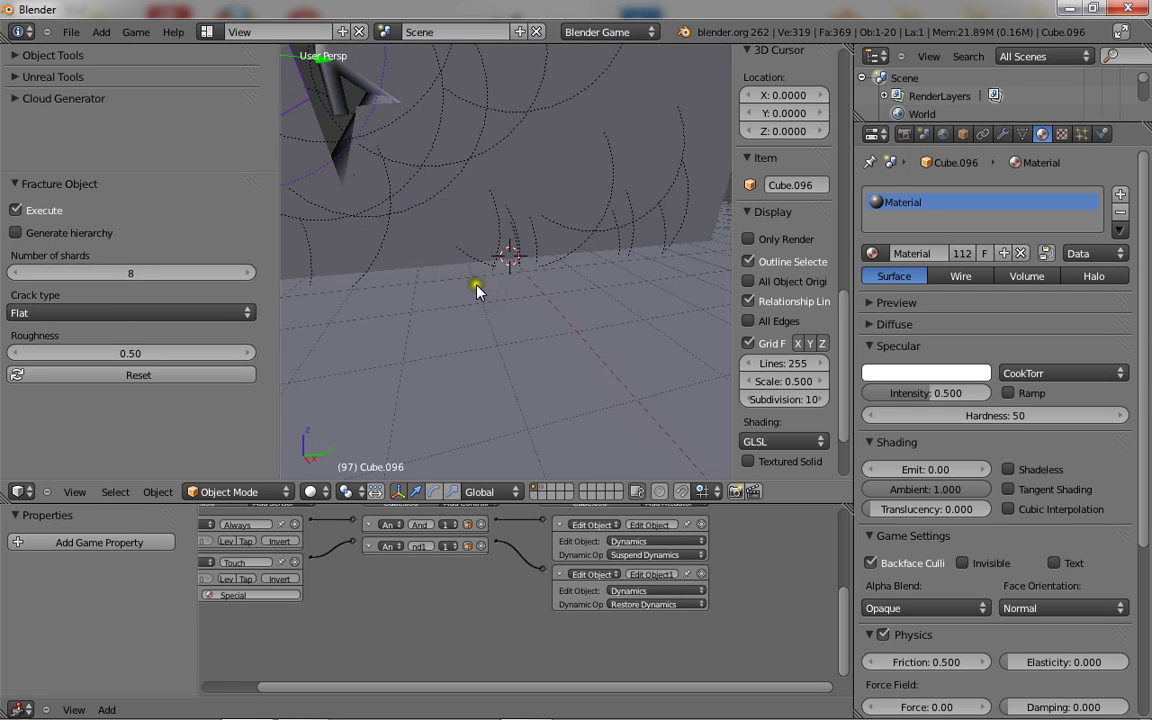
pyautogui.rightClick(607, 344)
pyautogui.scroll(-3, 607, 344)
pyautogui.rightClick(494, 220)
pyautogui.hotkey('ctrl', 'z')
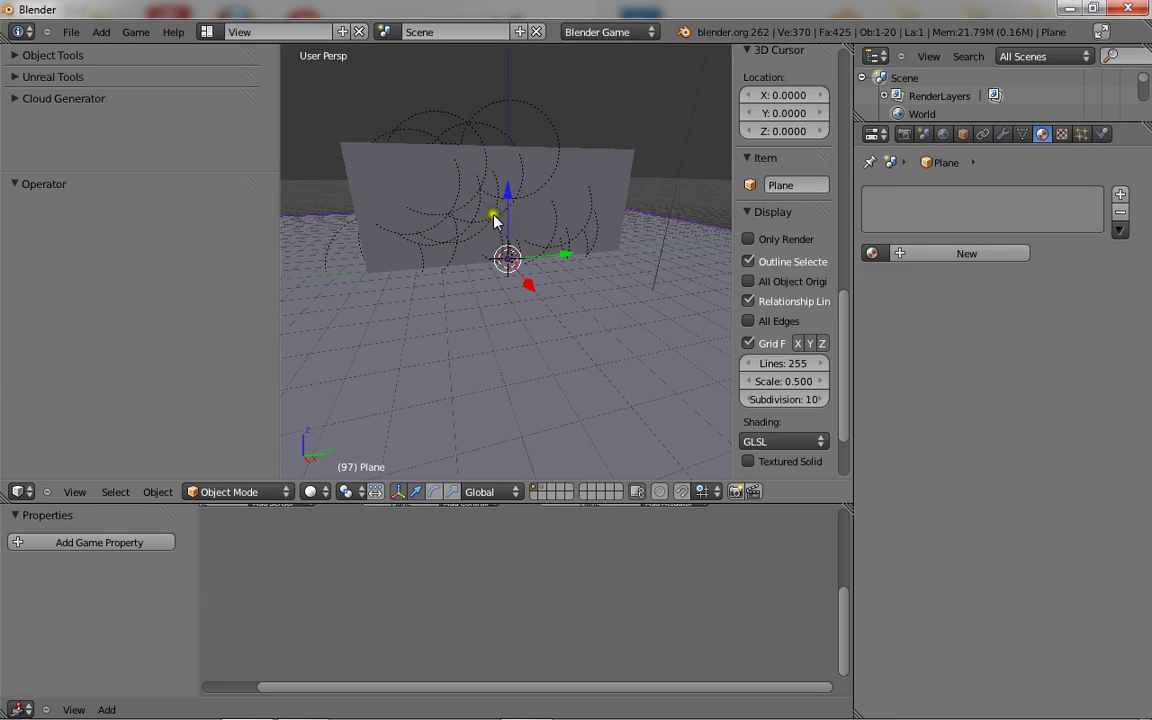
pyautogui.press('z')
pyautogui.scroll(-1, 494, 216)
pyautogui.moveTo(494, 216); pyautogui.dragTo(563, 224, button='middle')
pyautogui.scroll(2, 459, 219)
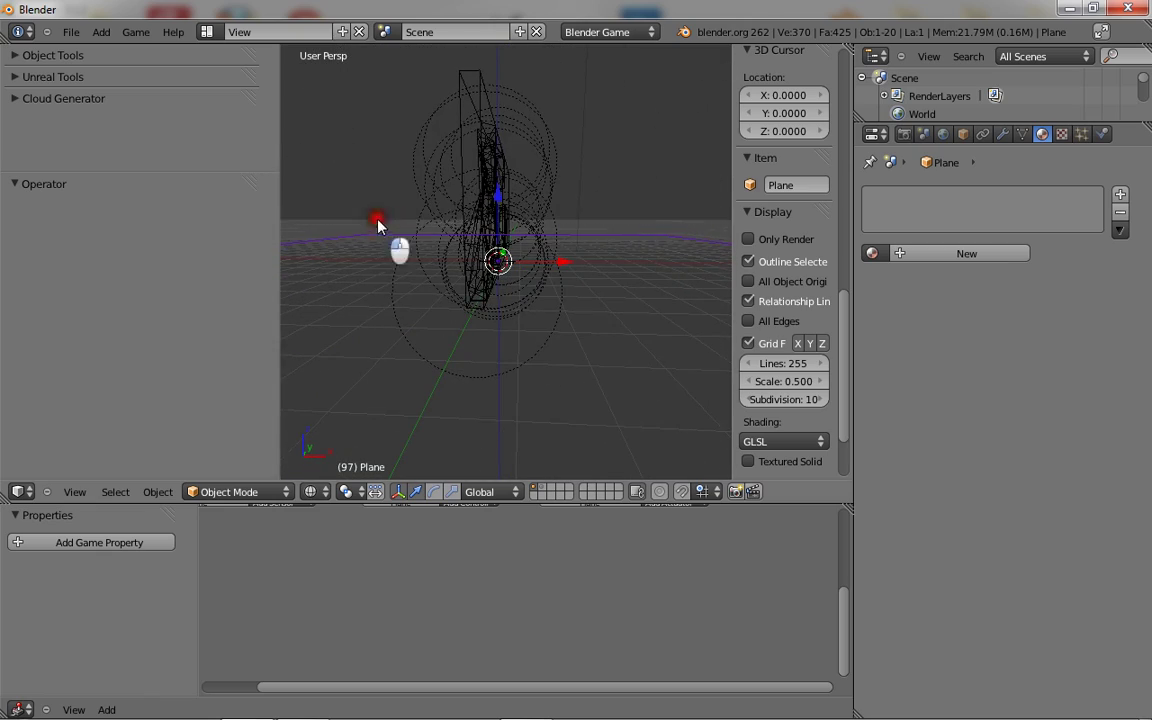
# - Box-select all the wall shards and deselect the ground plane
pyautogui.moveTo(378, 226); pyautogui.dragTo(545, 115)
pyautogui.moveTo(545, 115); pyautogui.dragTo(459, 281, button='middle')
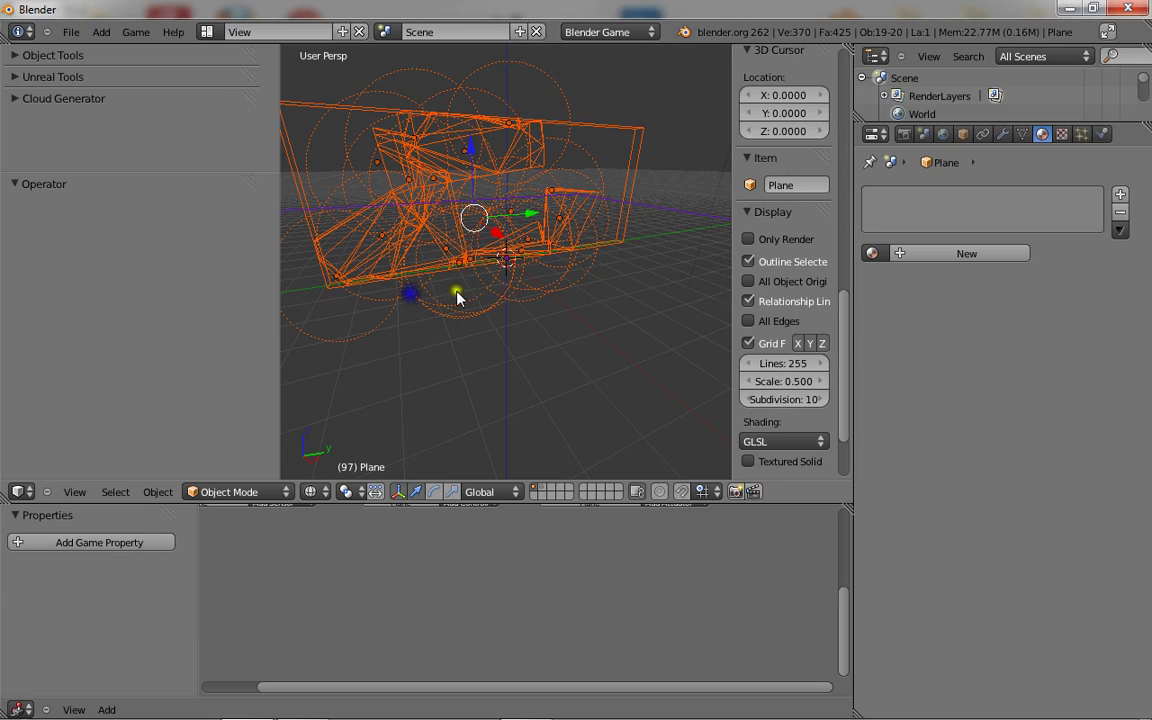
pyautogui.scroll(-8, 459, 293)
pyautogui.keyDown('shift'); pyautogui.rightClick(627, 268); pyautogui.keyUp('shift')
pyautogui.scroll(5, 592, 297)
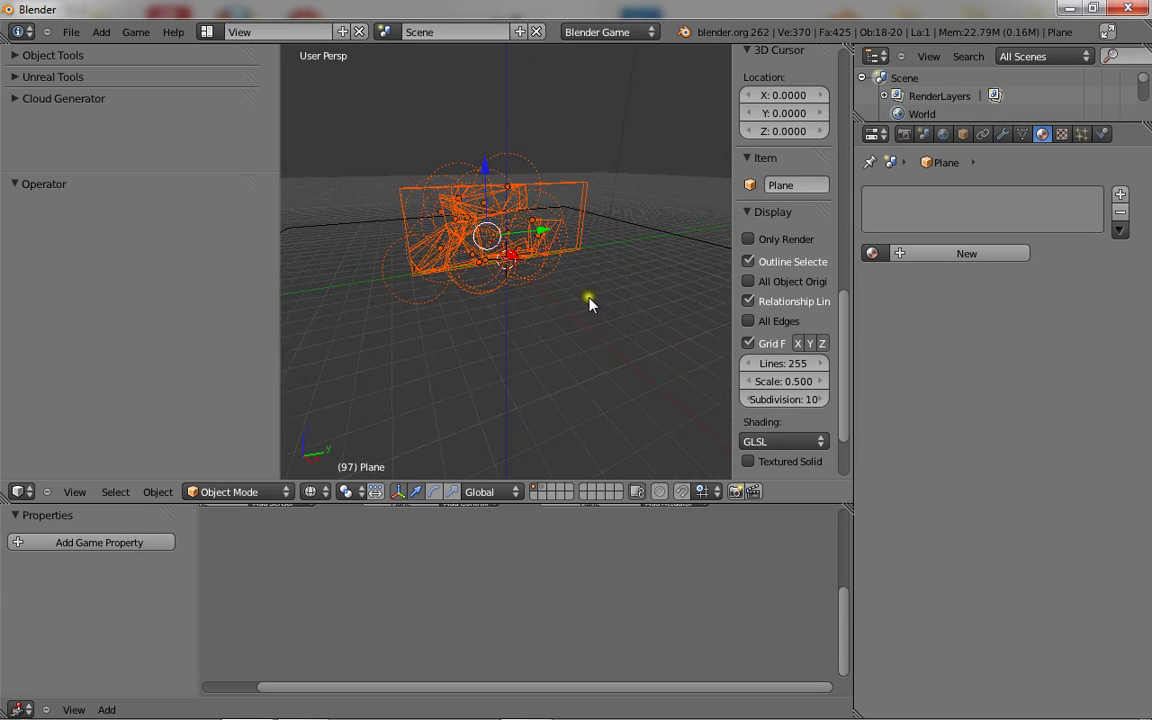
pyautogui.scroll(9, 589, 303)
pyautogui.press('v')
pyautogui.press('v')
# - Make a small shard near the wall's base active, box-select all the other shards and join them into one object
pyautogui.rightClick(529, 251)
pyautogui.scroll(-6, 528, 253)
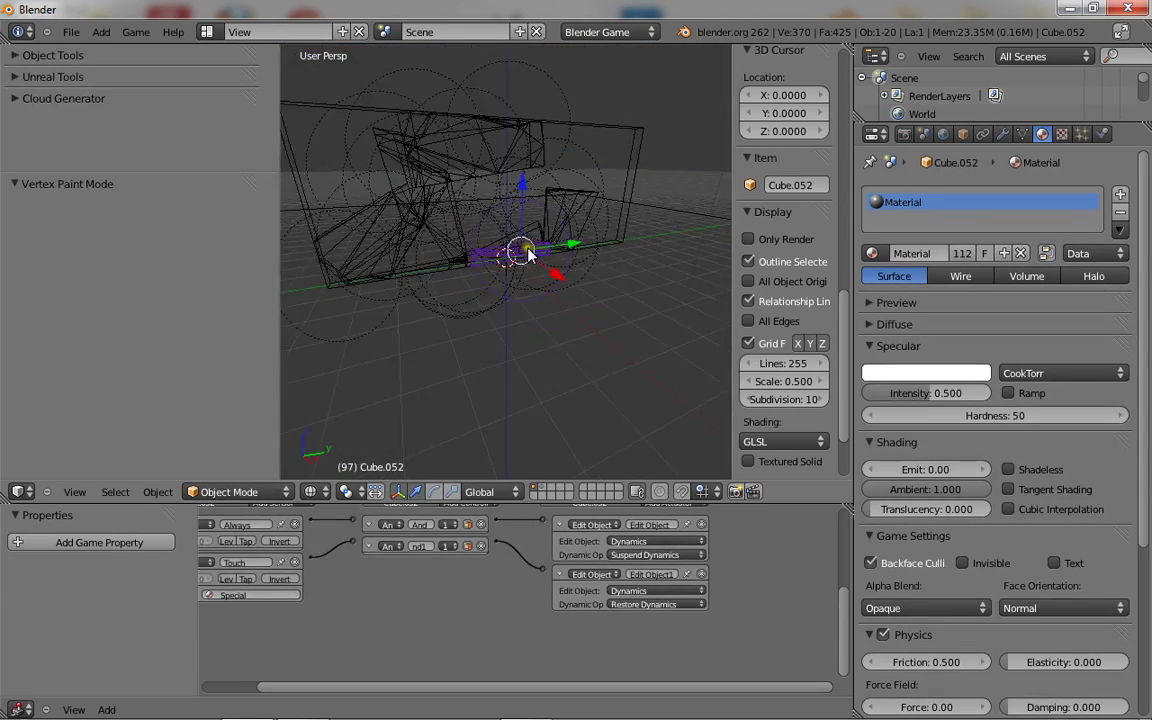
pyautogui.scroll(-2, 529, 251)
pyautogui.moveTo(529, 251); pyautogui.dragTo(425, 251, button='middle')
pyautogui.moveTo(495, 255); pyautogui.dragTo(470, 400, button='middle')
pyautogui.moveTo(470, 395); pyautogui.dragTo(645, 108)
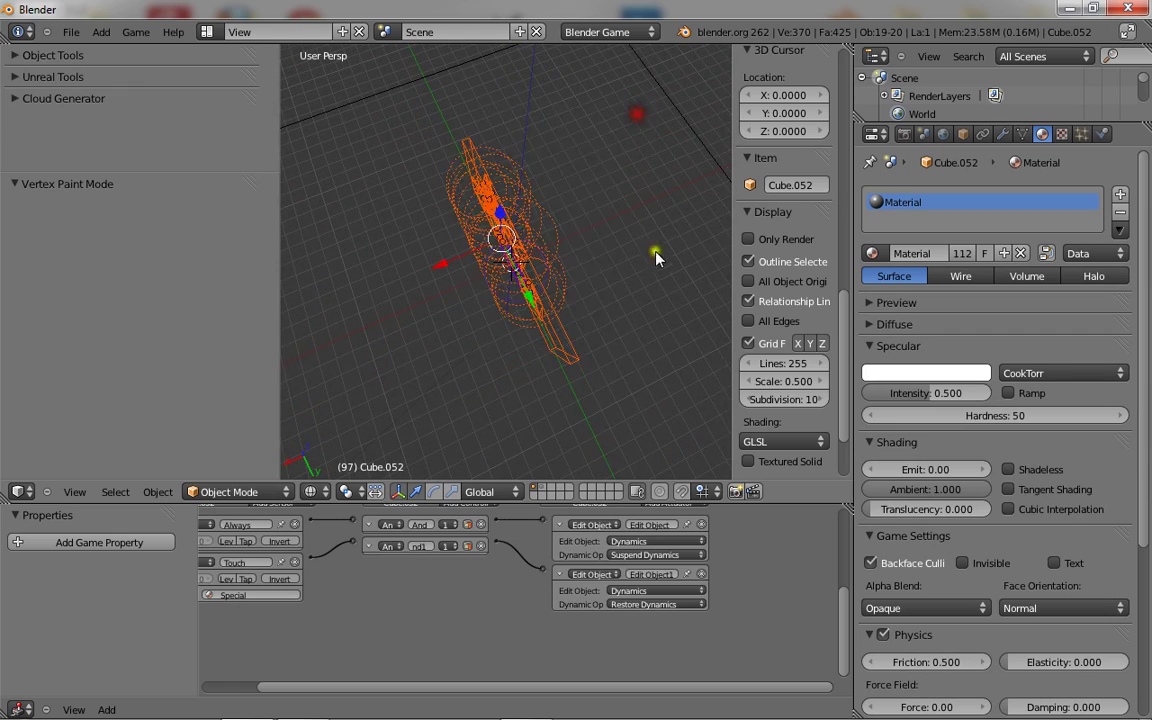
pyautogui.moveTo(656, 252); pyautogui.dragTo(527, 381, button='middle')
pyautogui.press('b')
pyautogui.moveTo(477, 407); pyautogui.dragTo(597, 136)
pyautogui.moveTo(553, 257); pyautogui.dragTo(599, 208, button='middle')
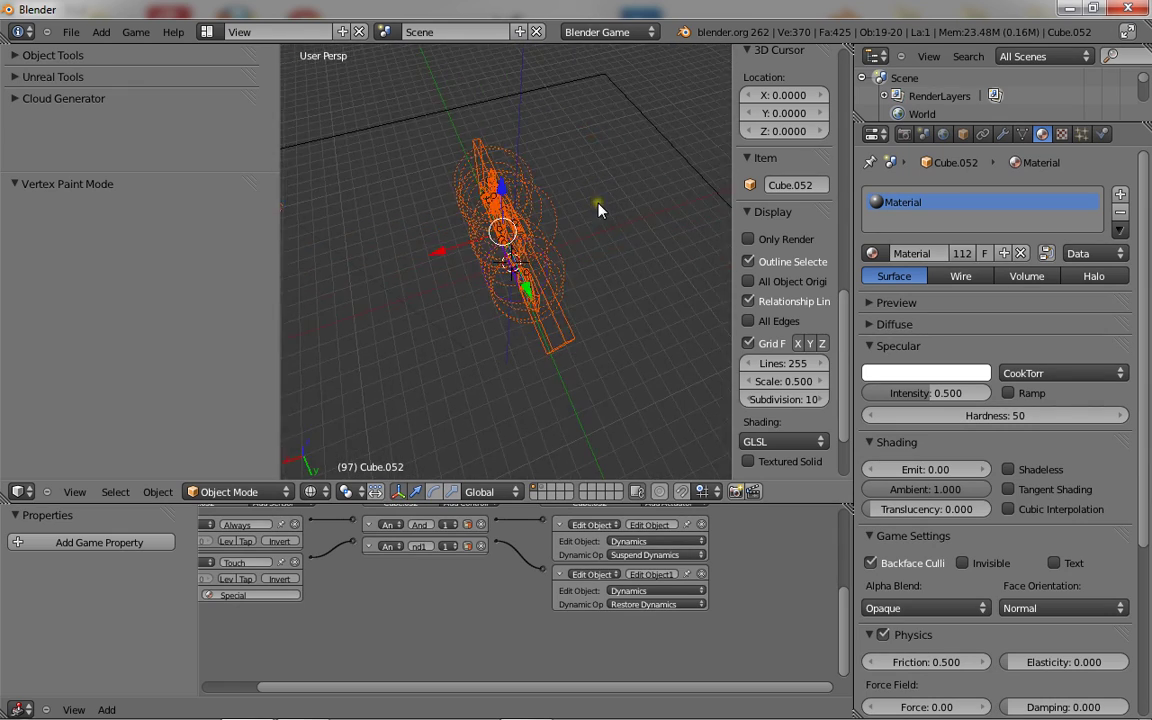
pyautogui.hotkey('ctrl', 'j')
# - Set the joined wall object's origin to its geometry
pyautogui.press('z')
pyautogui.moveTo(487, 308)
pyautogui.mouseDown(button='middle')
pyautogui.moveTo(476, 391)
pyautogui.moveTo(514, 249)
pyautogui.moveTo(560, 278)
pyautogui.moveTo(545, 272)
pyautogui.mouseUp(button='middle')
pyautogui.press('z')
pyautogui.press('Left')
pyautogui.press('Tab')
pyautogui.press('Tab')
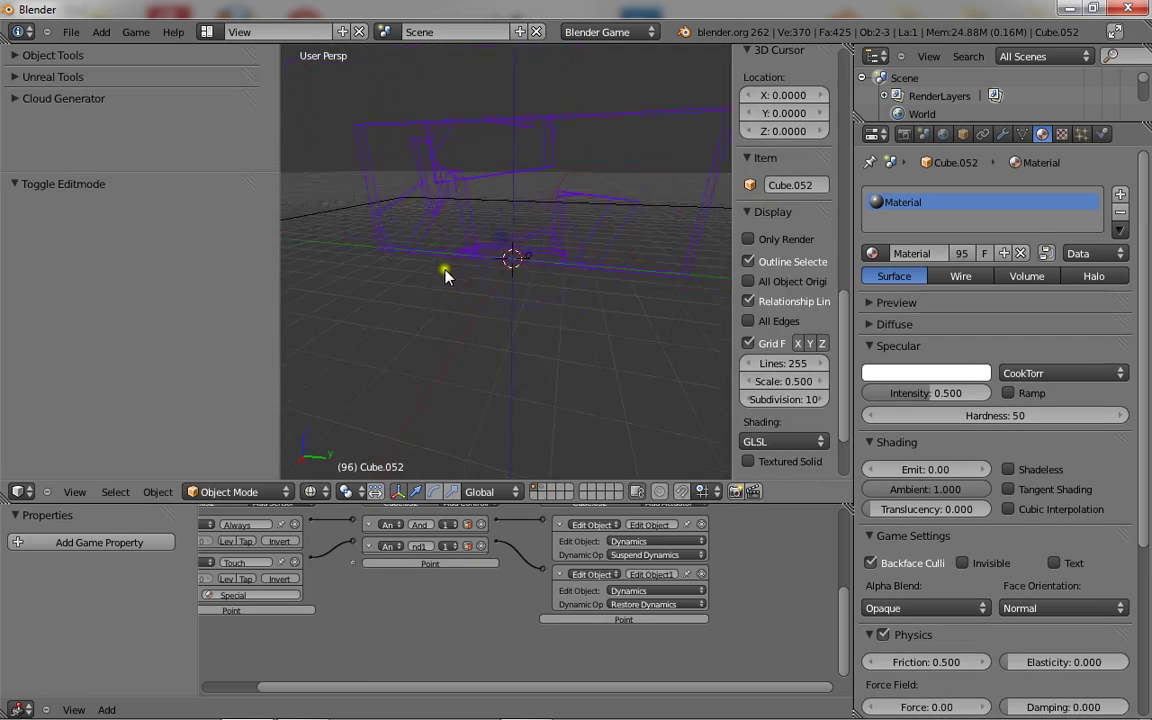
pyautogui.moveTo(447, 273); pyautogui.dragTo(641, 232, button='middle')
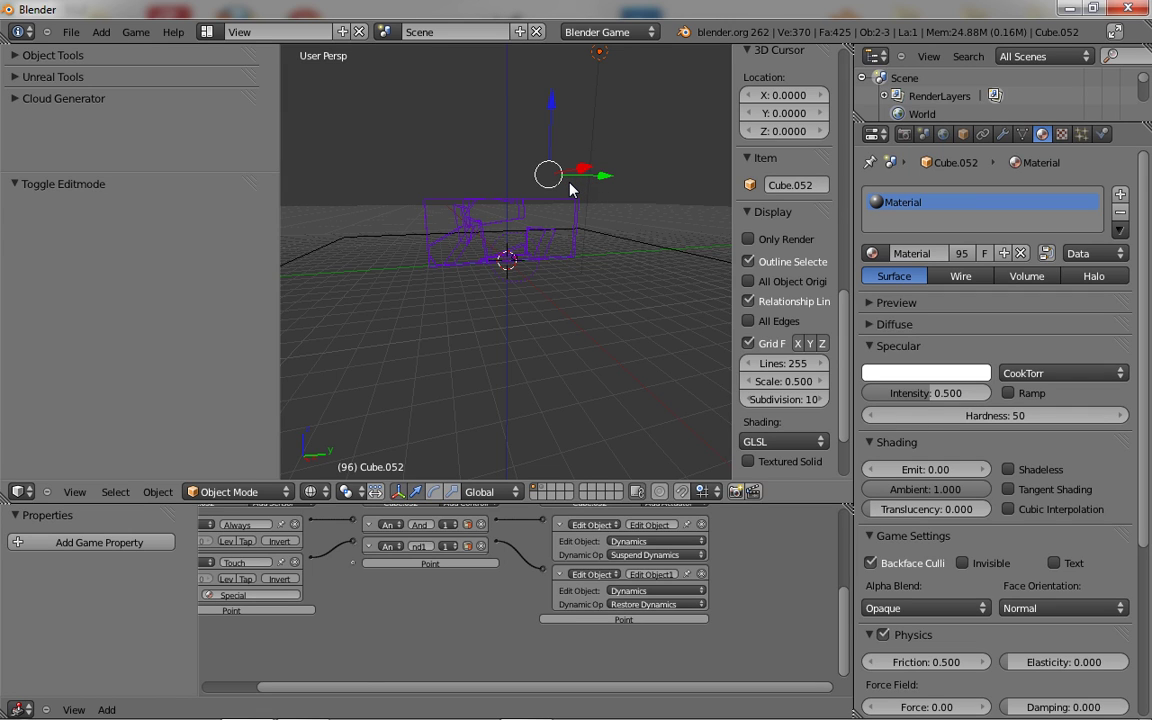
pyautogui.hotkey('ctrl', 'shift', 'alt', 'c')
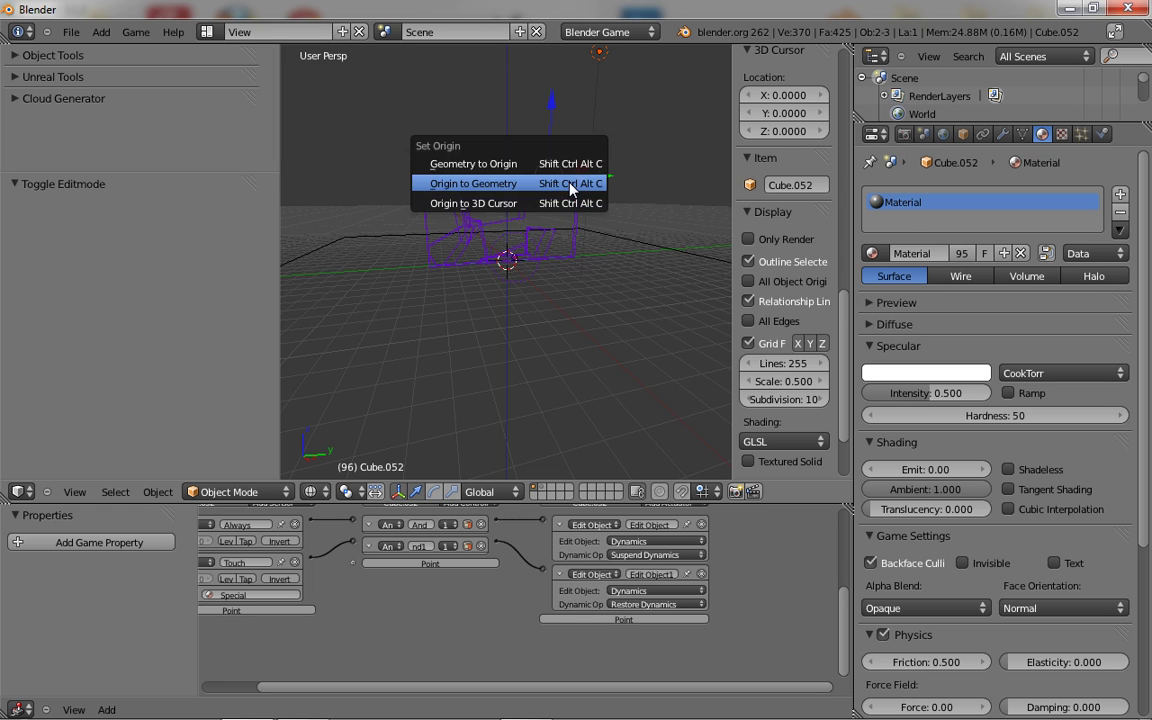
pyautogui.click(473, 184)
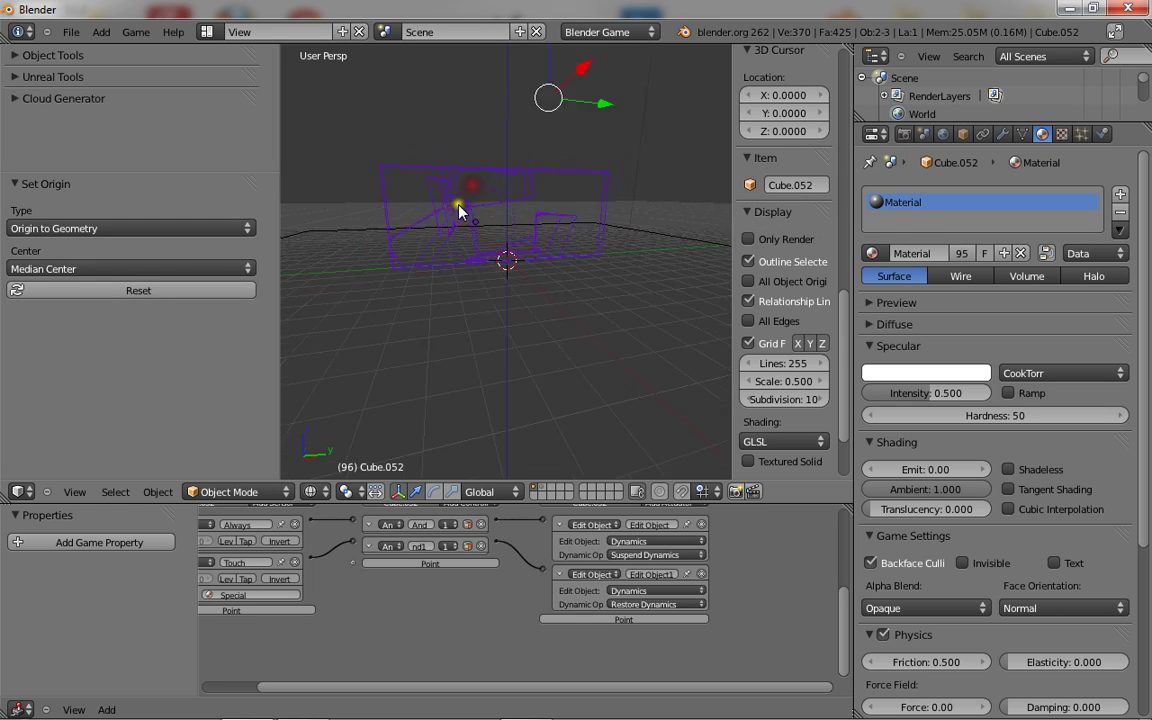
# - Select the whole mesh of the joined wall and separate it into individual objects by loose parts
pyautogui.moveTo(478, 206)
pyautogui.mouseDown(button='middle')
pyautogui.moveTo(478, 229)
pyautogui.moveTo(638, 279)
pyautogui.moveTo(462, 248)
pyautogui.mouseUp(button='middle')
pyautogui.press('z')
pyautogui.scroll(7, 561, 267)
pyautogui.scroll(-4, 573, 249)
pyautogui.scroll(3, 538, 244)
pyautogui.hotkey('alt', 'z')
pyautogui.scroll(-4, 538, 244)
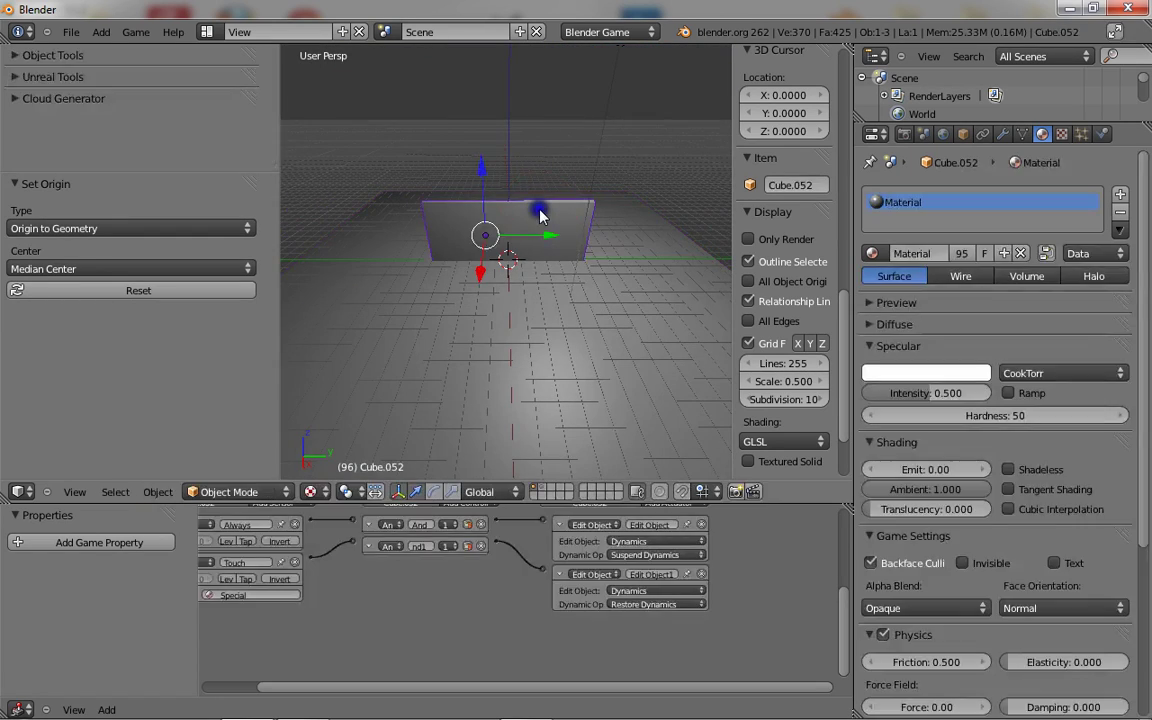
pyautogui.press('Tab')
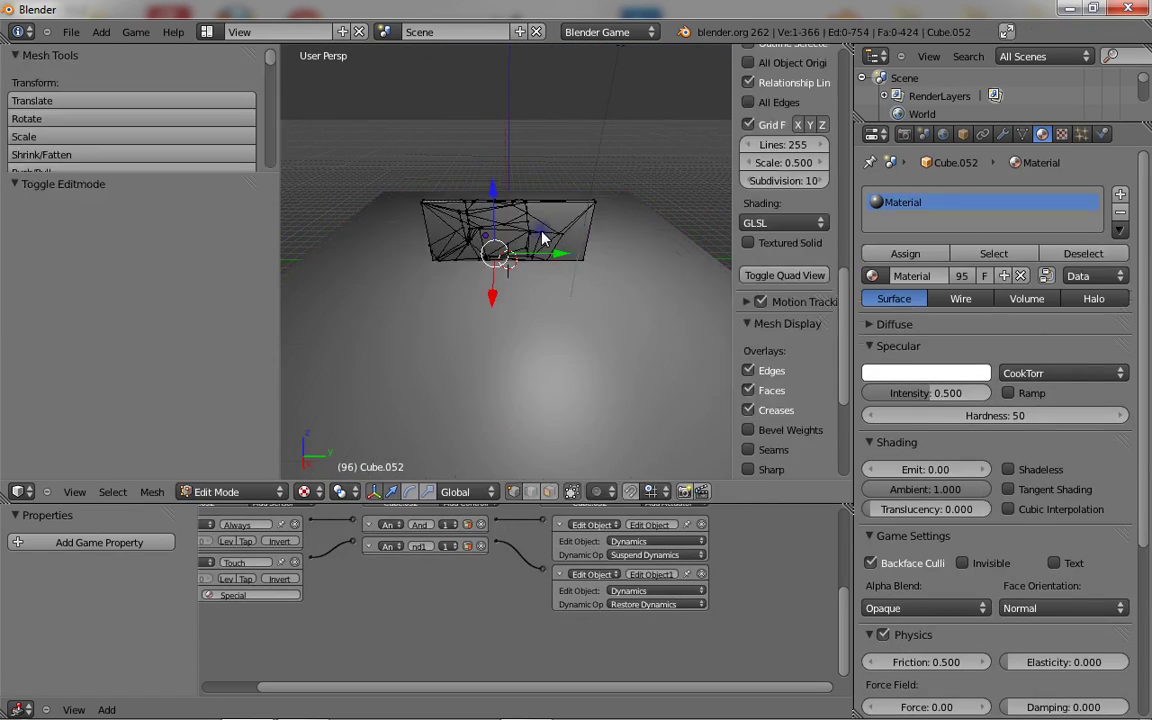
pyautogui.scroll(4, 541, 237)
pyautogui.press('a')
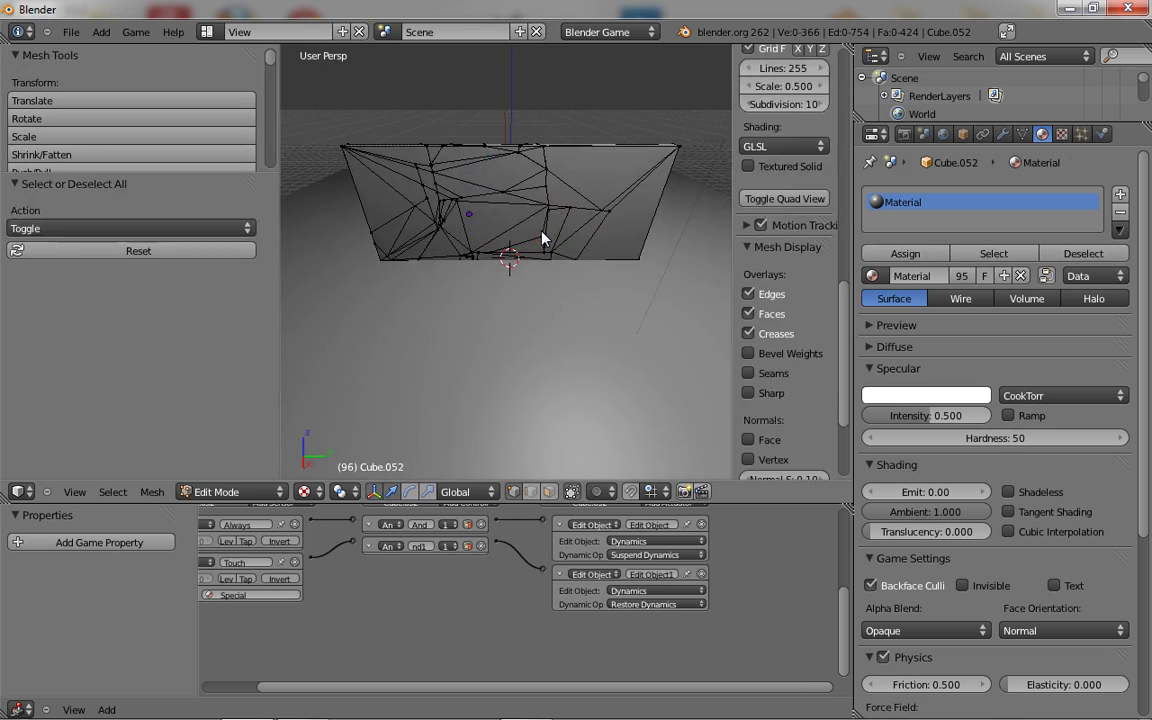
pyautogui.press('p')
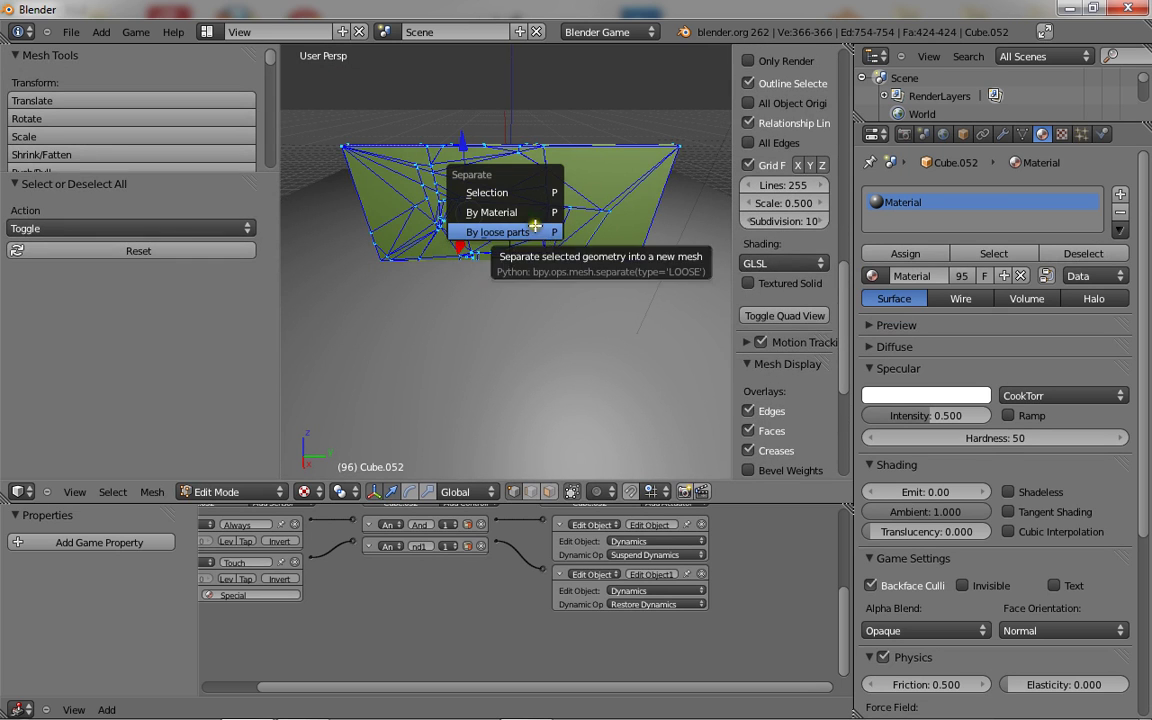
pyautogui.click(503, 231)
pyautogui.press('Tab')
# - Set the physics type of the large shard Cube.008 to Static
pyautogui.moveTo(490, 226)
pyautogui.mouseDown(button='middle')
pyautogui.moveTo(403, 191)
pyautogui.moveTo(527, 219)
pyautogui.moveTo(518, 217)
pyautogui.moveTo(585, 199)
pyautogui.moveTo(630, 206)
pyautogui.mouseUp(button='middle')
pyautogui.press('z')
pyautogui.press('z')
pyautogui.click(1103, 134)
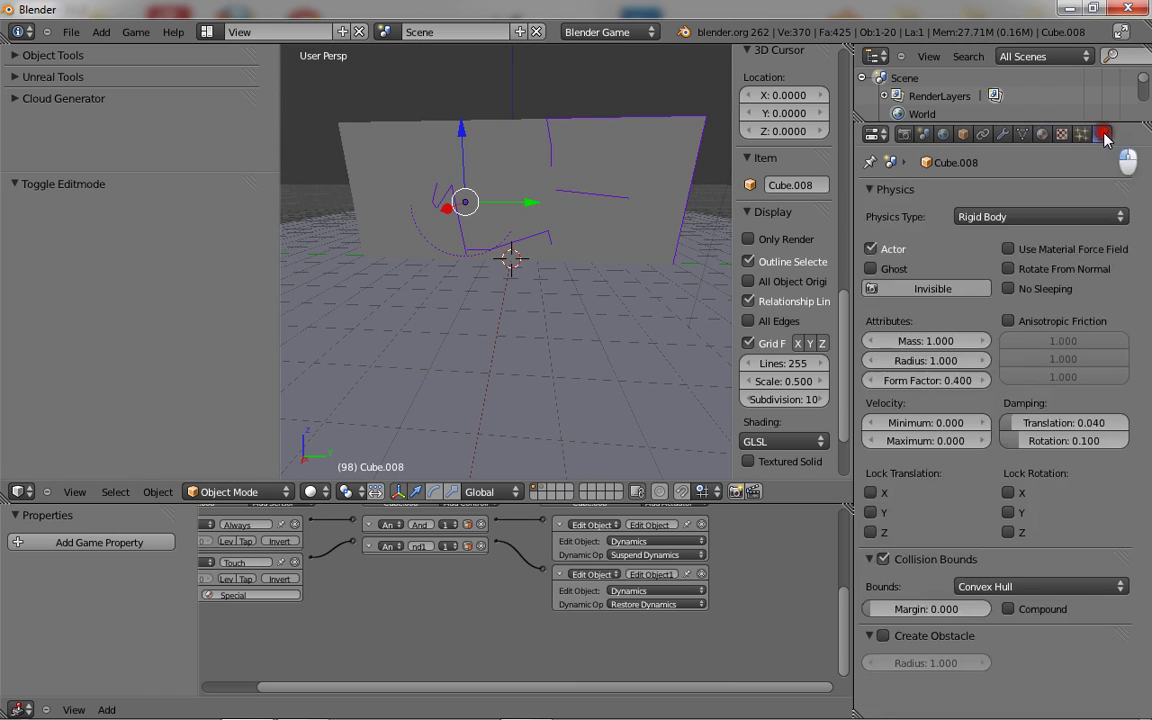
pyautogui.click(995, 224)
pyautogui.click(990, 172)
# - Select three shards at the wall's opposite end and set the active lower shard, Cube.034, to Static physics
pyautogui.press('z')
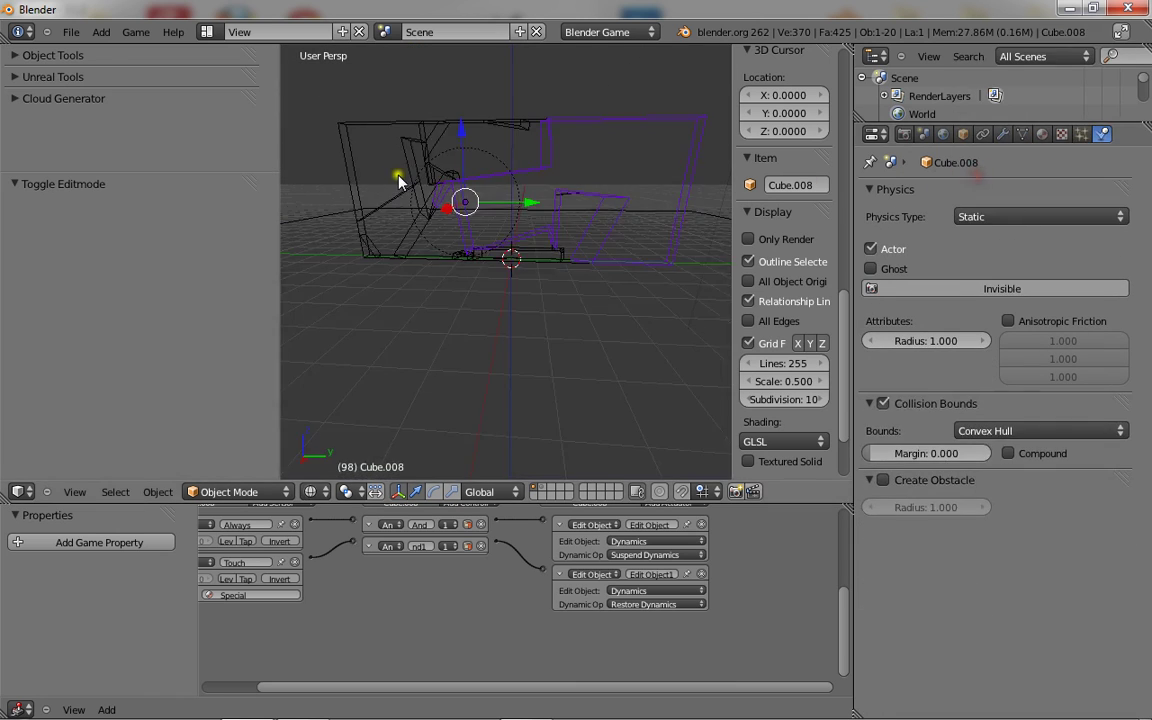
pyautogui.rightClick(350, 155)
pyautogui.moveTo(391, 234); pyautogui.dragTo(334, 272, button='middle')
pyautogui.rightClick(334, 272)
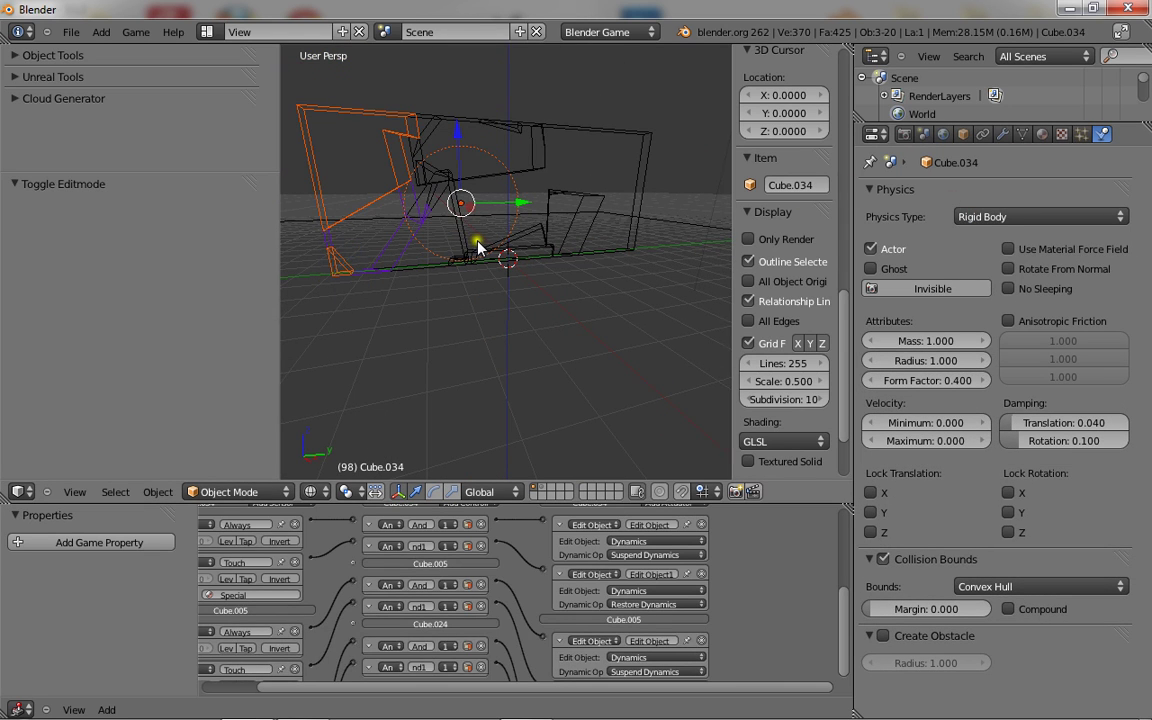
pyautogui.click(993, 217)
pyautogui.click(991, 183)
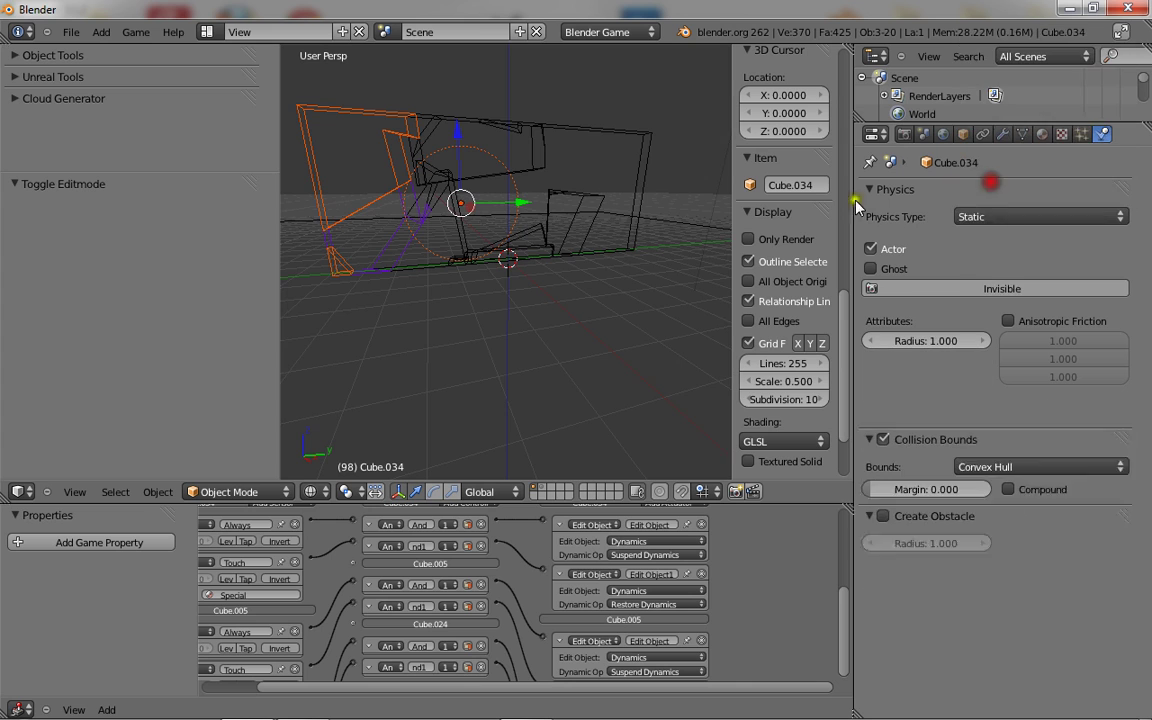
# - Select the large upper shard at that end of the wall, Cube.005, and set its physics type to Static
pyautogui.press('z')
pyautogui.moveTo(545, 273)
pyautogui.mouseDown(button='middle')
pyautogui.moveTo(373, 237)
pyautogui.moveTo(397, 231)
pyautogui.mouseUp(button='middle')
pyautogui.rightClick(398, 224)
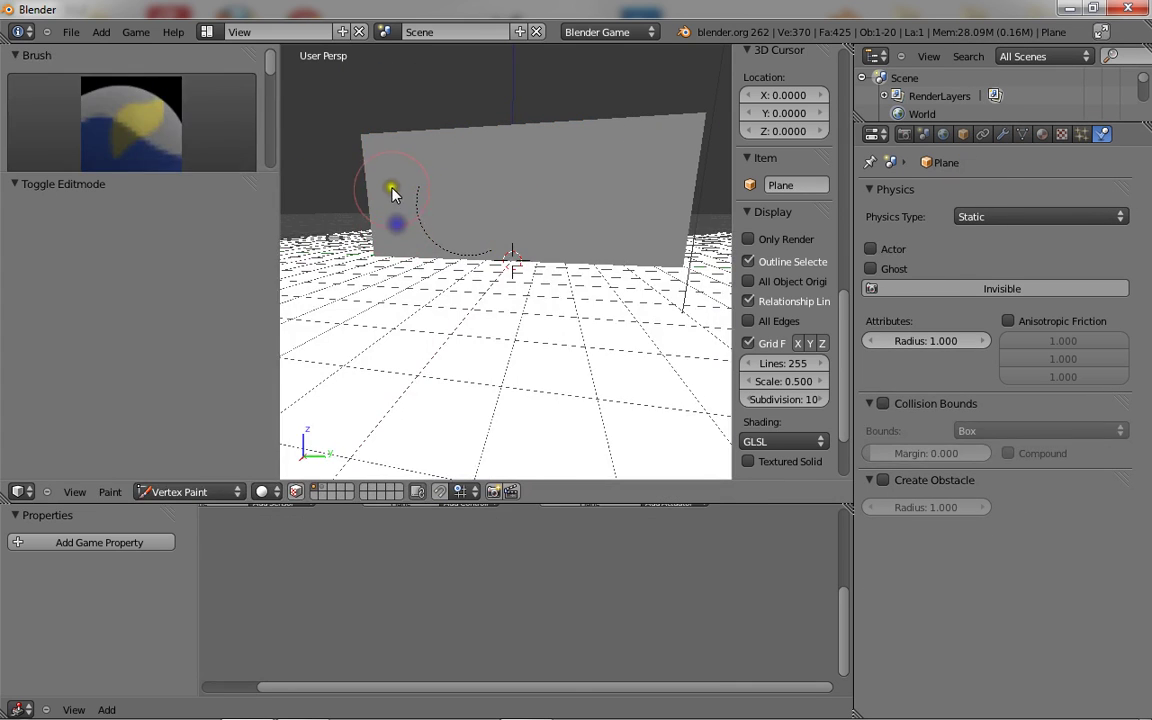
pyautogui.hotkey('ctrl', 'z')
pyautogui.rightClick(389, 178)
pyautogui.click(980, 211)
pyautogui.click(971, 179)
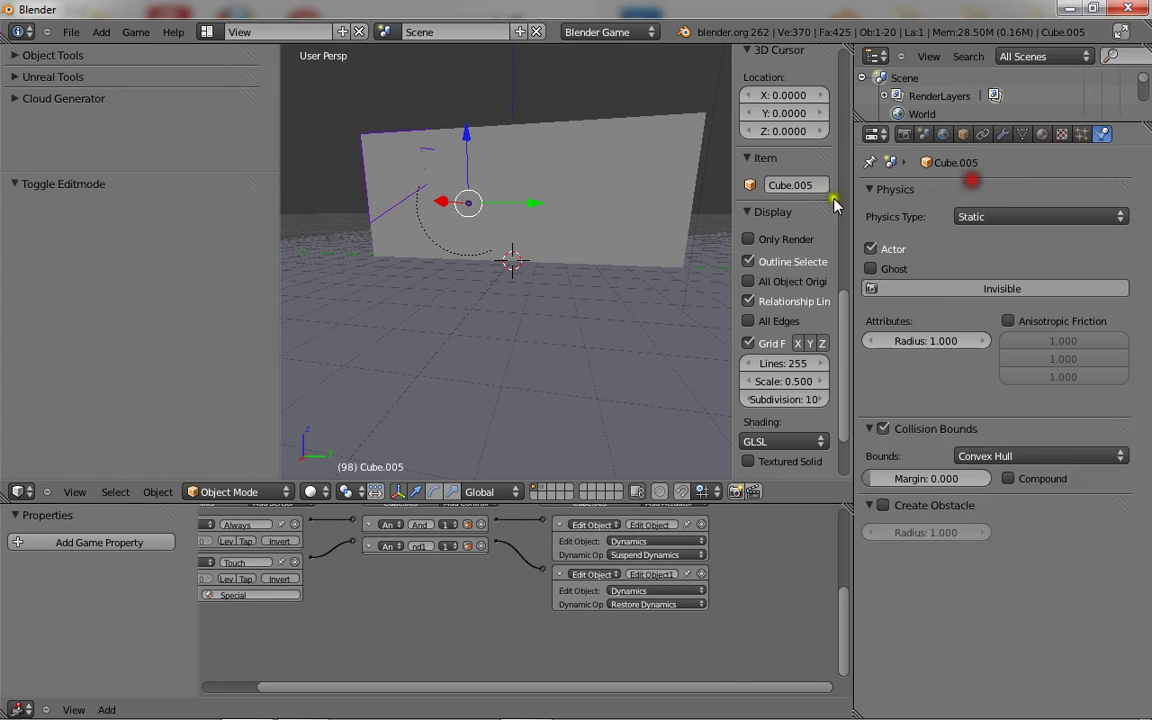
# - Set the physics type of the small shard at the wall's lower corner, Cube.024, to Static
pyautogui.rightClick(380, 250)
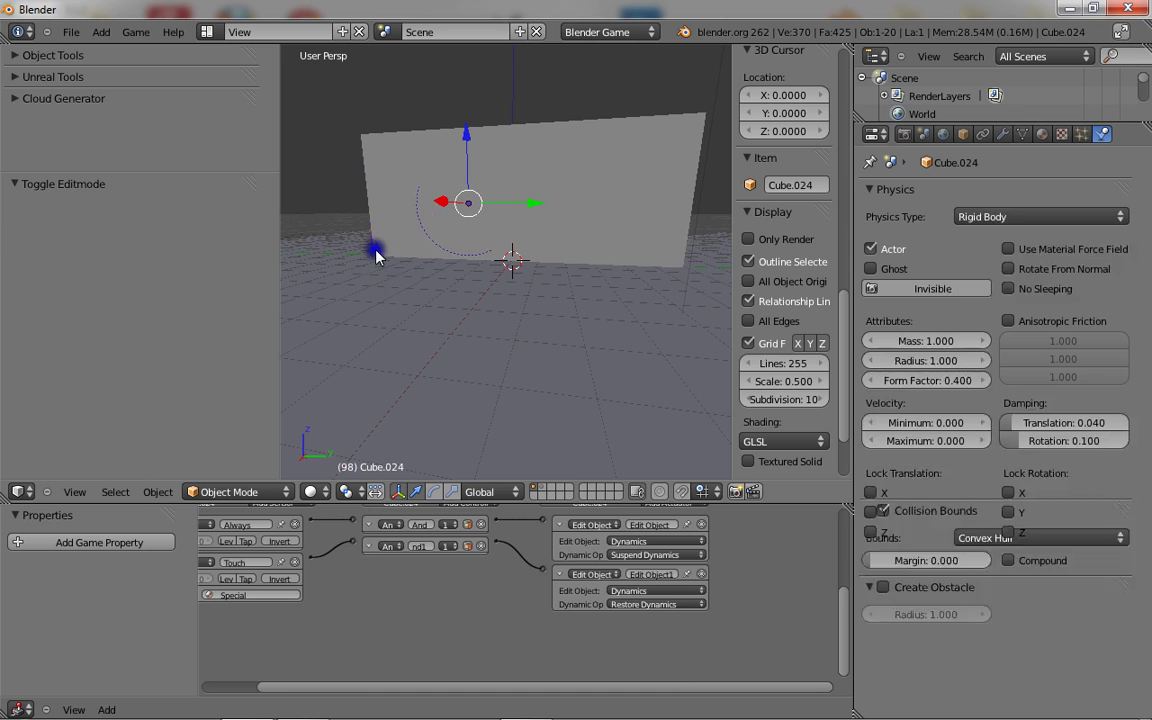
pyautogui.click(975, 216)
pyautogui.click(972, 181)
# - Box-select all the wall shards from above and set each shard's origin to its geometry
pyautogui.scroll(-3, 430, 248)
pyautogui.moveTo(430, 248)
pyautogui.mouseDown(button='middle')
pyautogui.moveTo(548, 278)
pyautogui.moveTo(476, 231)
pyautogui.mouseUp(button='middle')
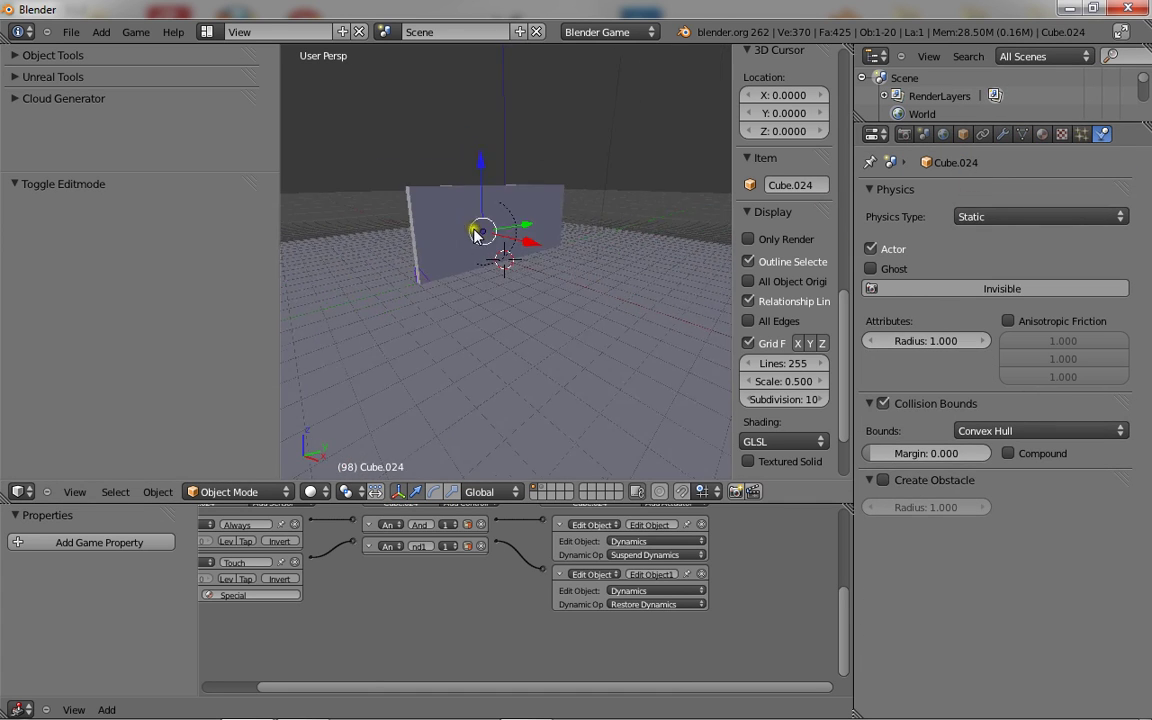
pyautogui.press('z')
pyautogui.moveTo(377, 200)
pyautogui.mouseDown(button='middle')
pyautogui.moveTo(392, 300)
pyautogui.moveTo(510, 385)
pyautogui.moveTo(466, 412)
pyautogui.mouseUp(button='middle')
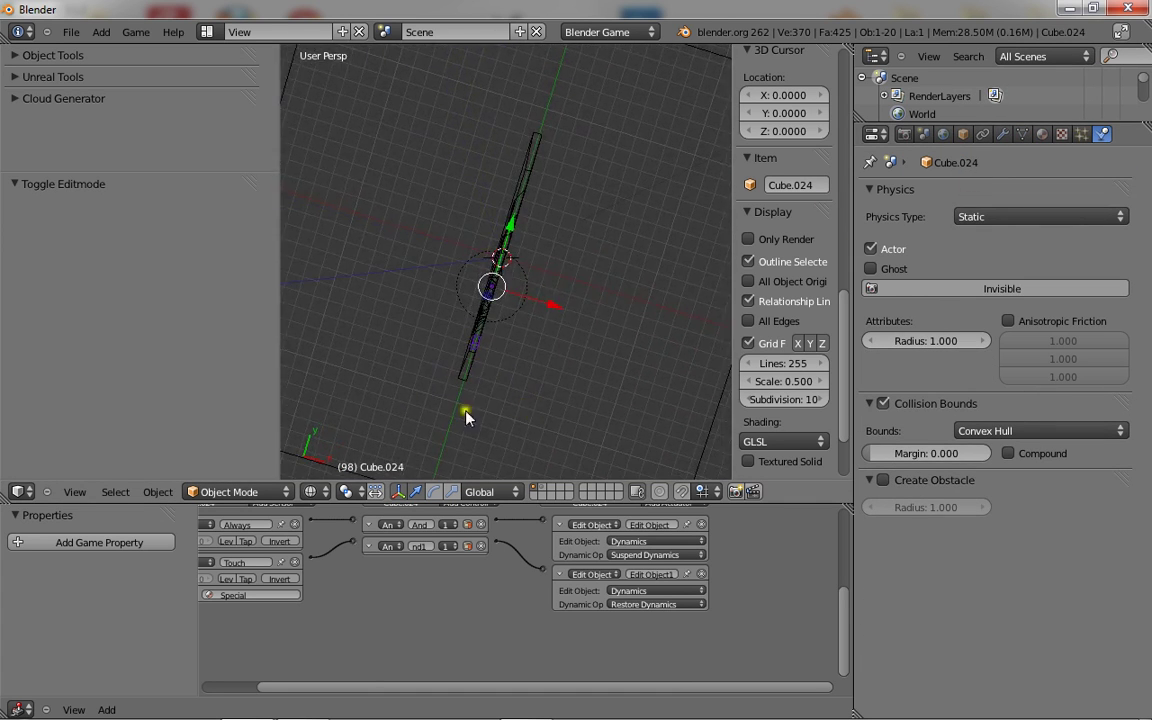
pyautogui.press('b')
pyautogui.moveTo(415, 403); pyautogui.dragTo(550, 79)
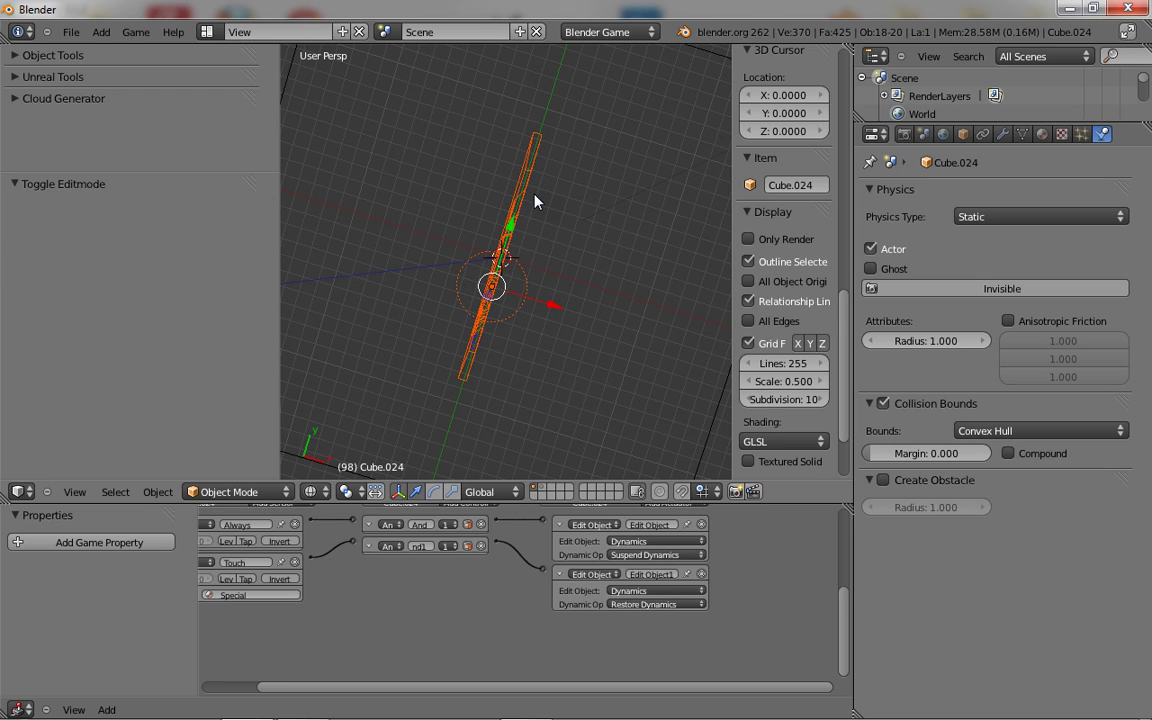
pyautogui.hotkey('shift', 'ctrl', 'c')
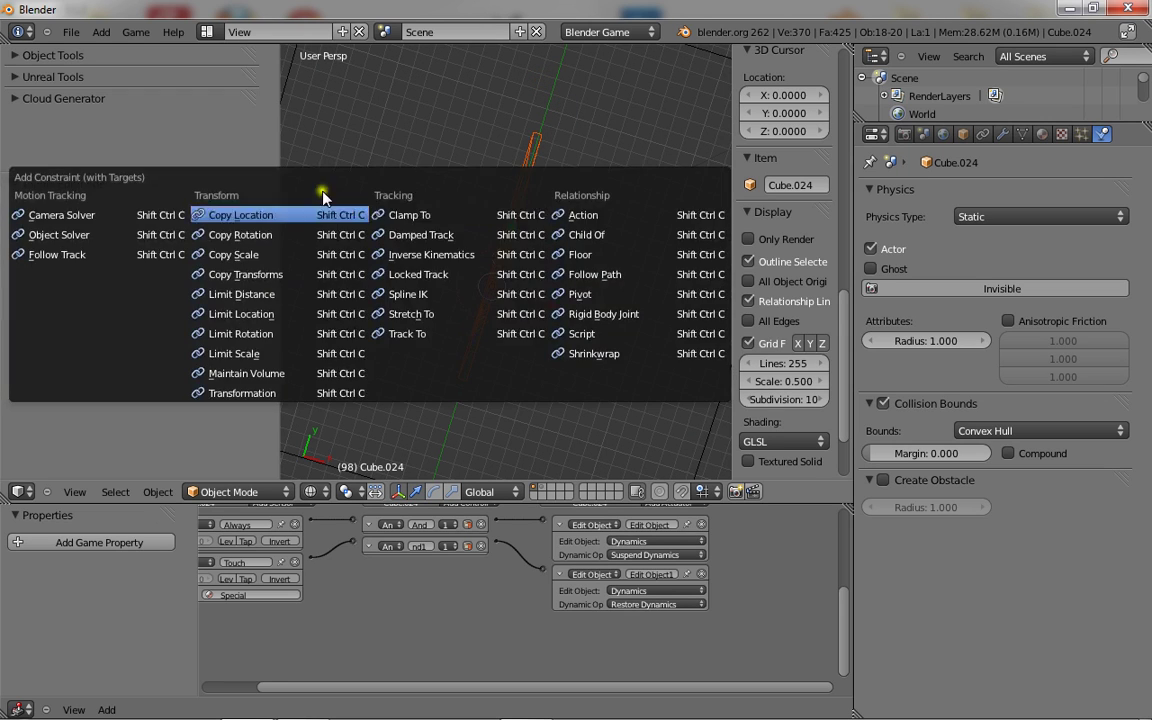
pyautogui.press('Escape')
pyautogui.hotkey('shift', 'ctrl', 'alt', 'c')
pyautogui.click(465, 195)
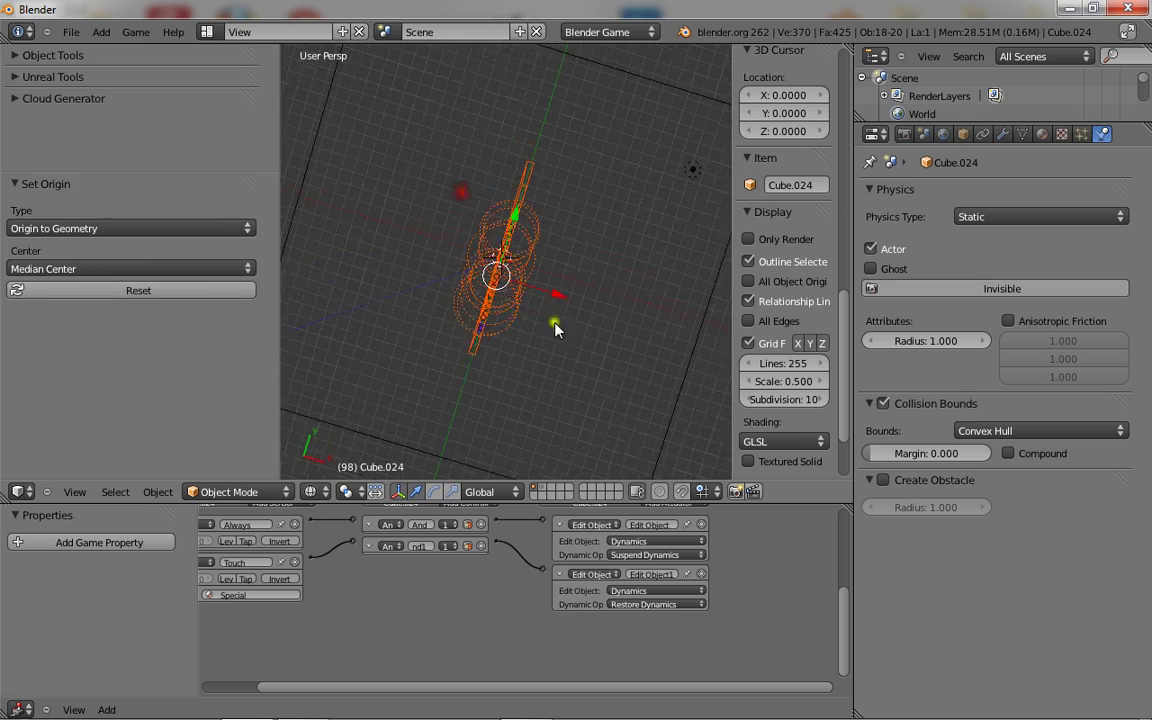
# - Deselect everything and add an Empty at the 3D cursor in front of the wall
pyautogui.moveTo(553, 322); pyautogui.dragTo(437, 267, button='middle')
pyautogui.press('a')
pyautogui.hotkey('shift', 'a')
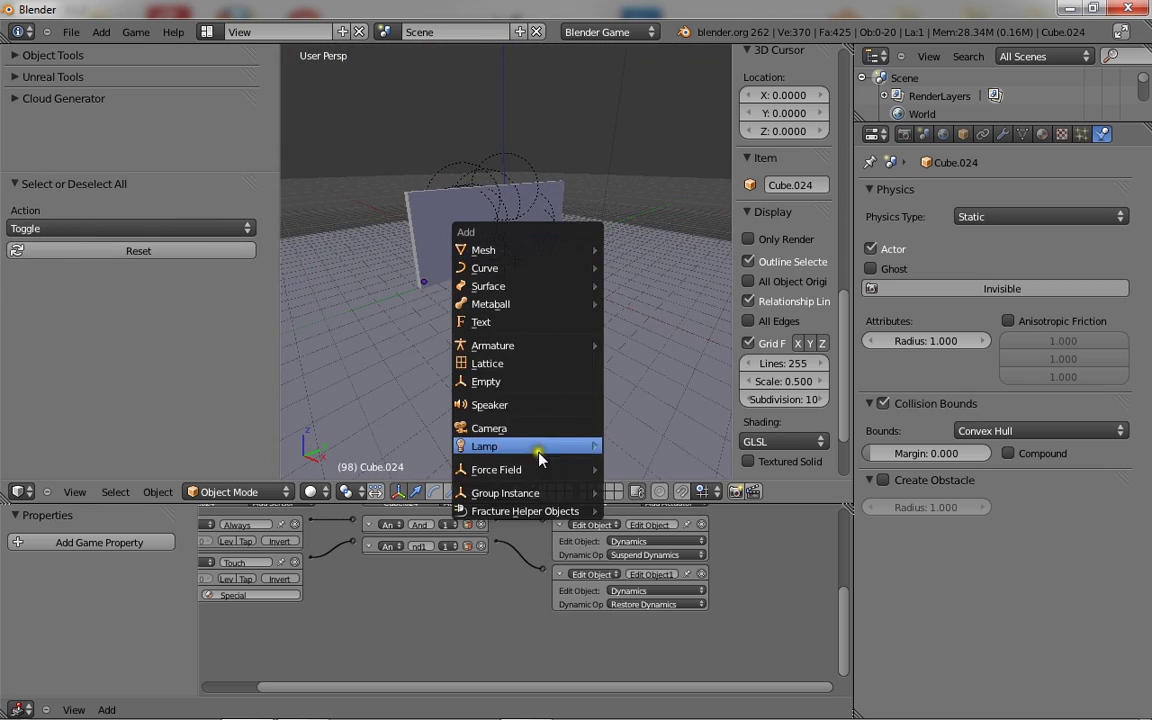
pyautogui.click(532, 385)
pyautogui.scroll(3, 535, 360)
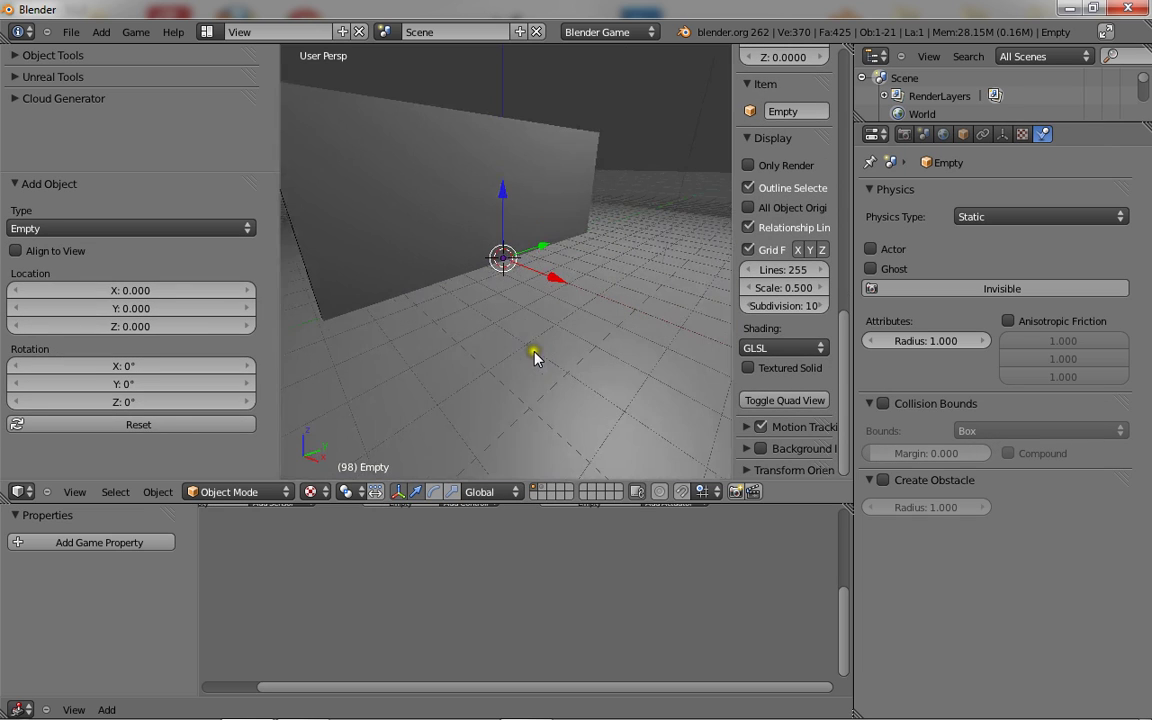
# - Move the Empty up about 1.41 along Z and away from the wall about 2.61 along X
pyautogui.press('g')
pyautogui.press('z')
pyautogui.click(512, 120)
pyautogui.press('g')
pyautogui.press('x')
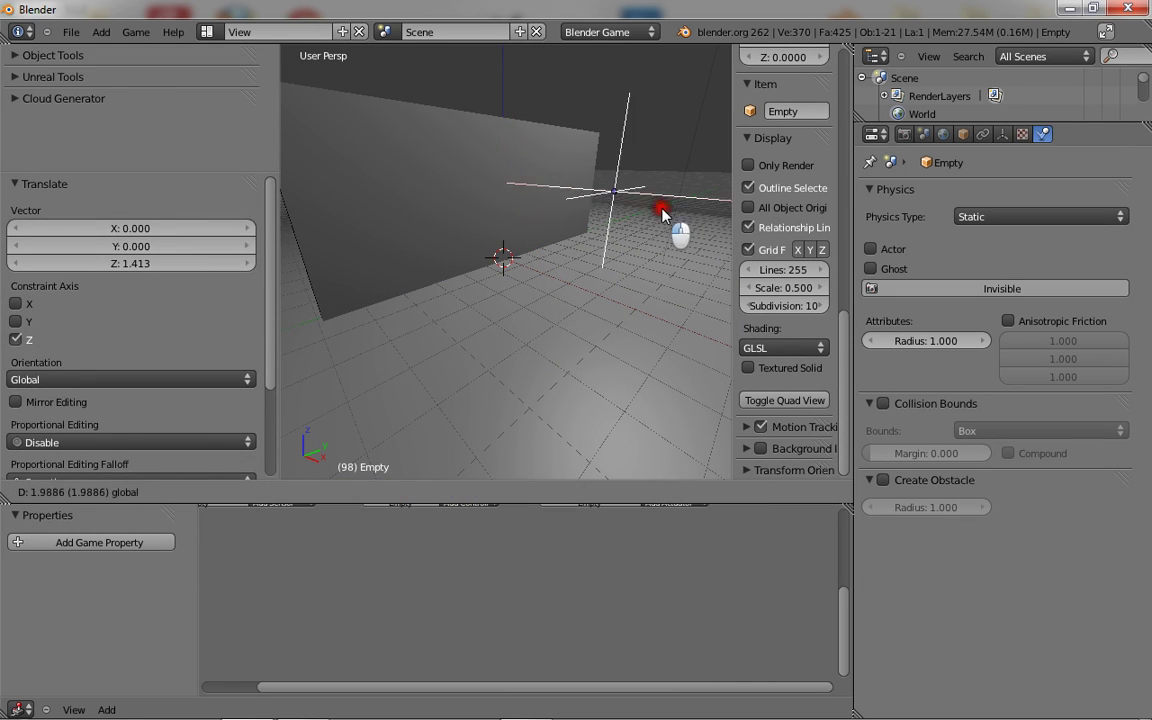
pyautogui.click(663, 208)
# - Add a Keyboard sensor to the Empty and assign the spacebar as its key
pyautogui.press('Home')
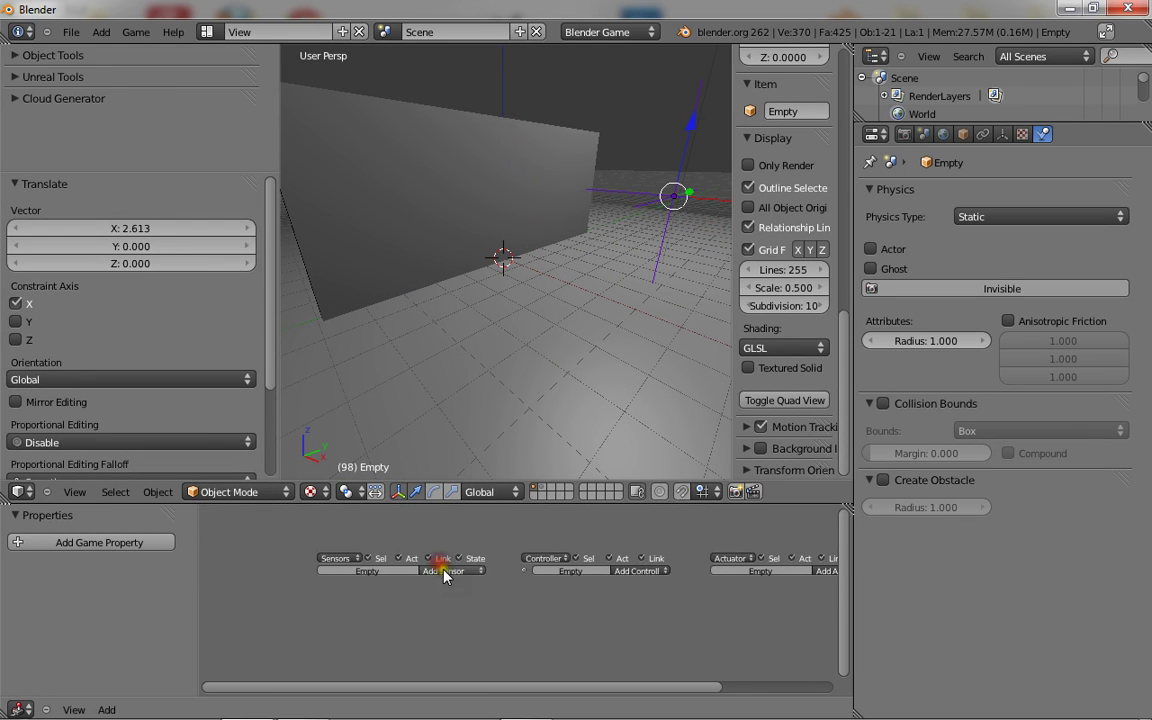
pyautogui.click(445, 571)
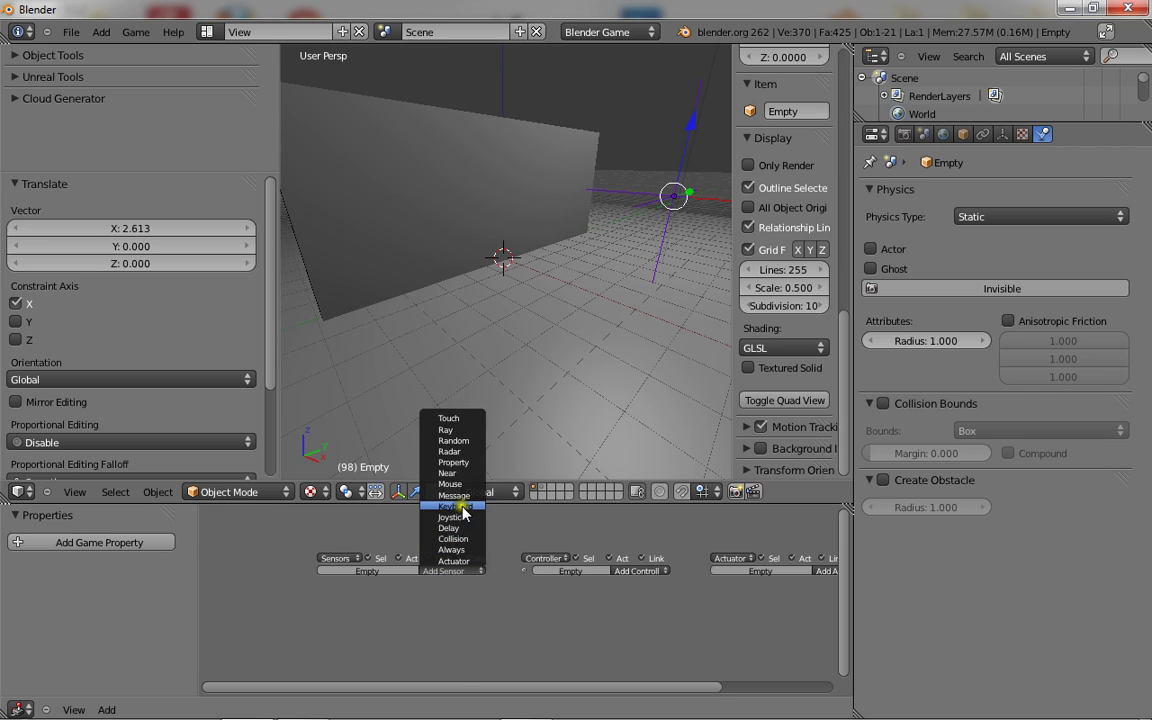
pyautogui.click(452, 506)
pyautogui.press('space')
pyautogui.press('Home')
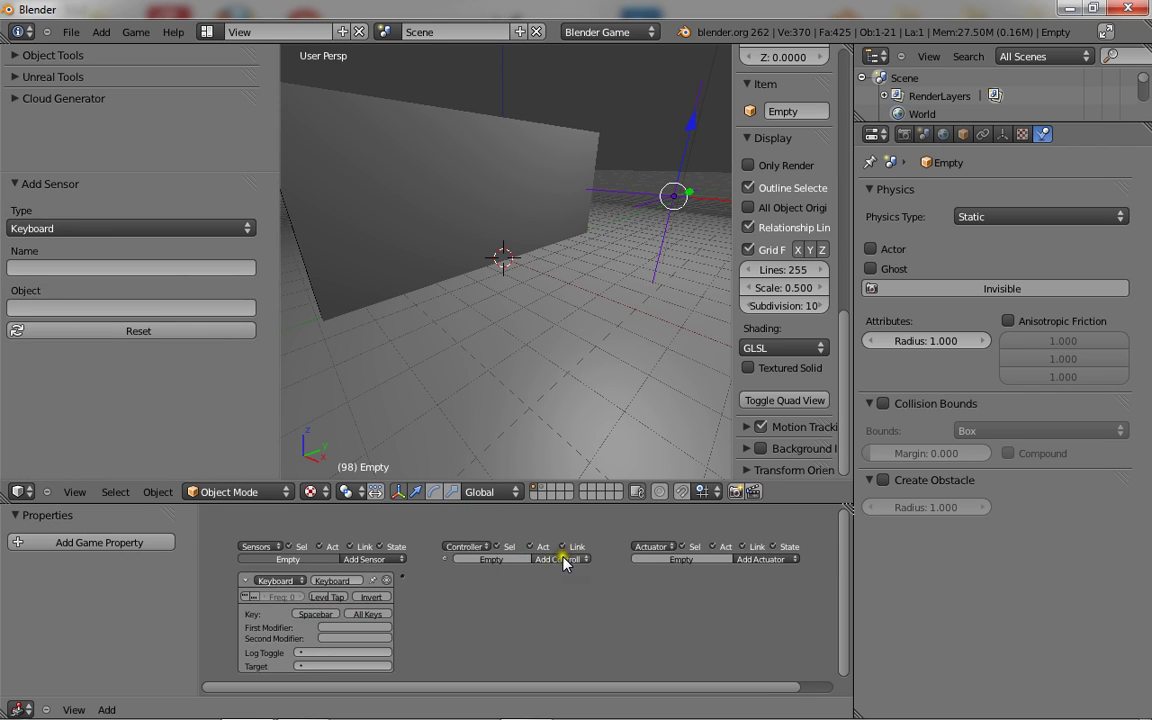
# - Add an And controller to the Empty and connect the Keyboard sensor to it
pyautogui.click(563, 559)
pyautogui.click(555, 572)
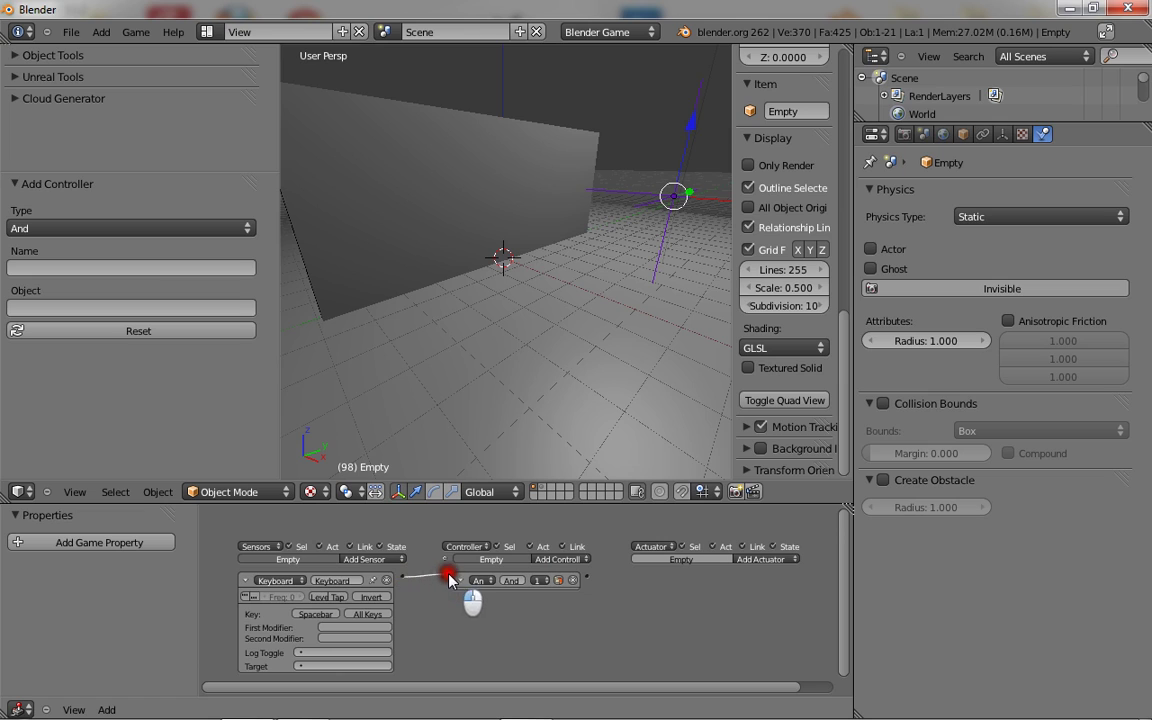
pyautogui.moveTo(449, 581); pyautogui.dragTo(447, 581)
# - Add an Edit Object actuator linked to the And controller and set it to add the Bullet object
pyautogui.keyDown('ctrl'); pyautogui.scroll(-5, 496, 584); pyautogui.keyUp('ctrl')
pyautogui.click(603, 544)
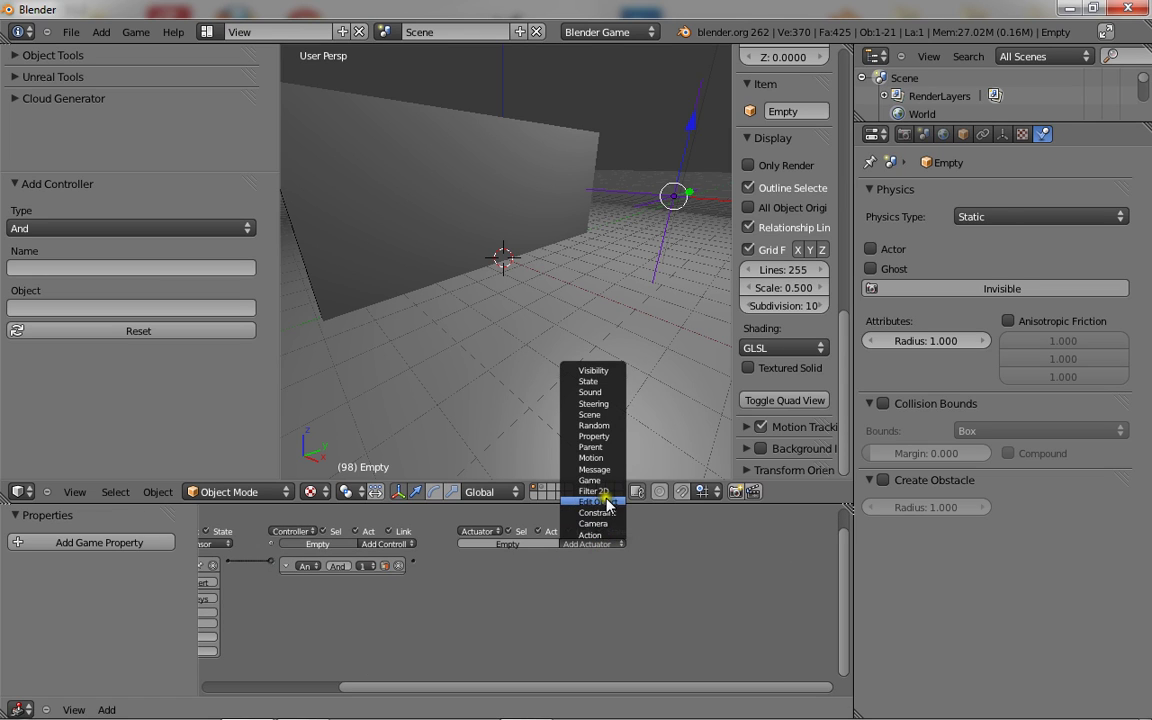
pyautogui.click(596, 501)
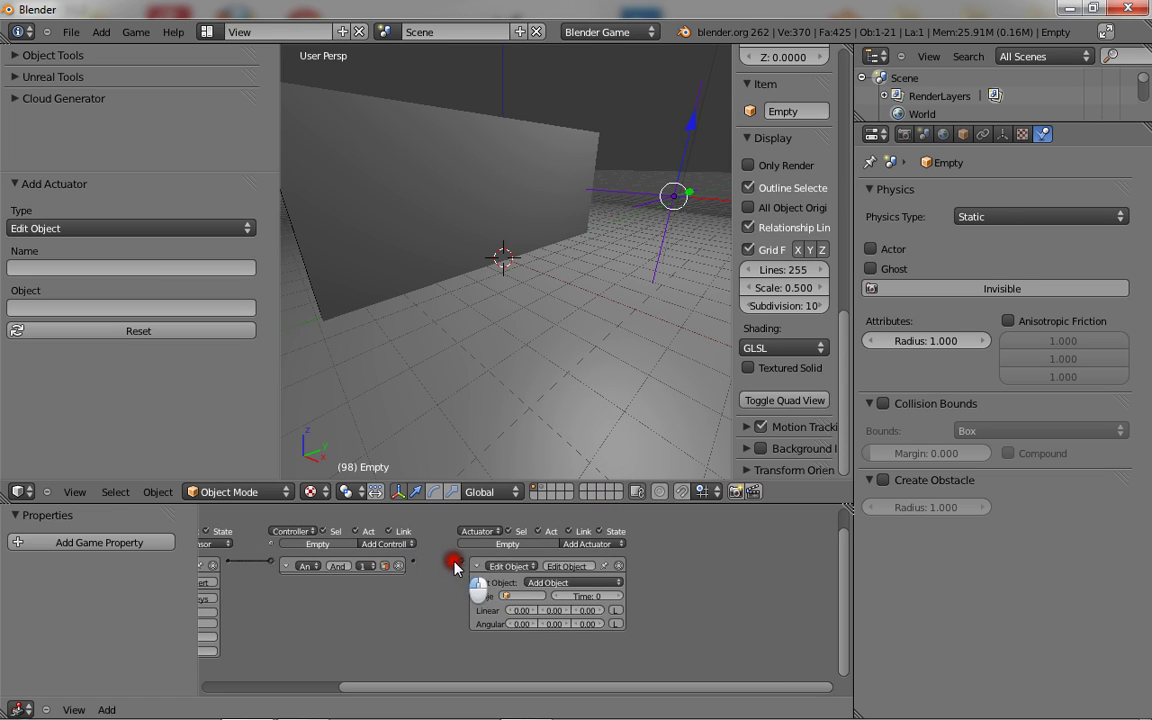
pyautogui.click(527, 596)
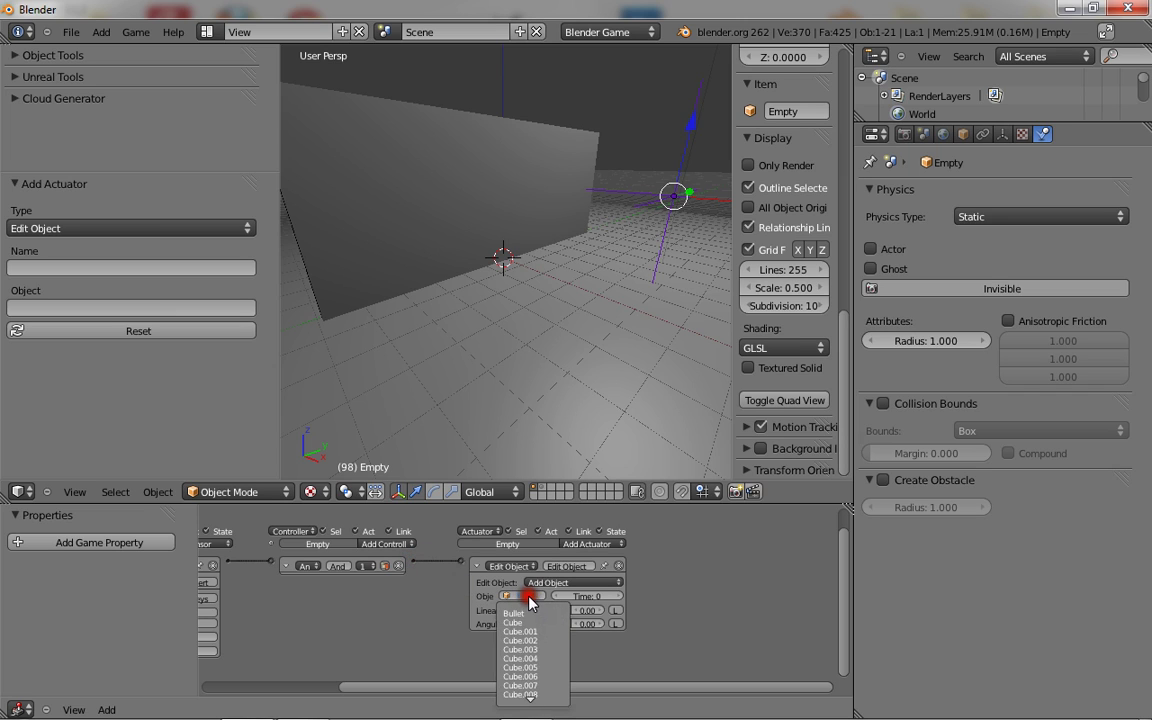
pyautogui.click(523, 614)
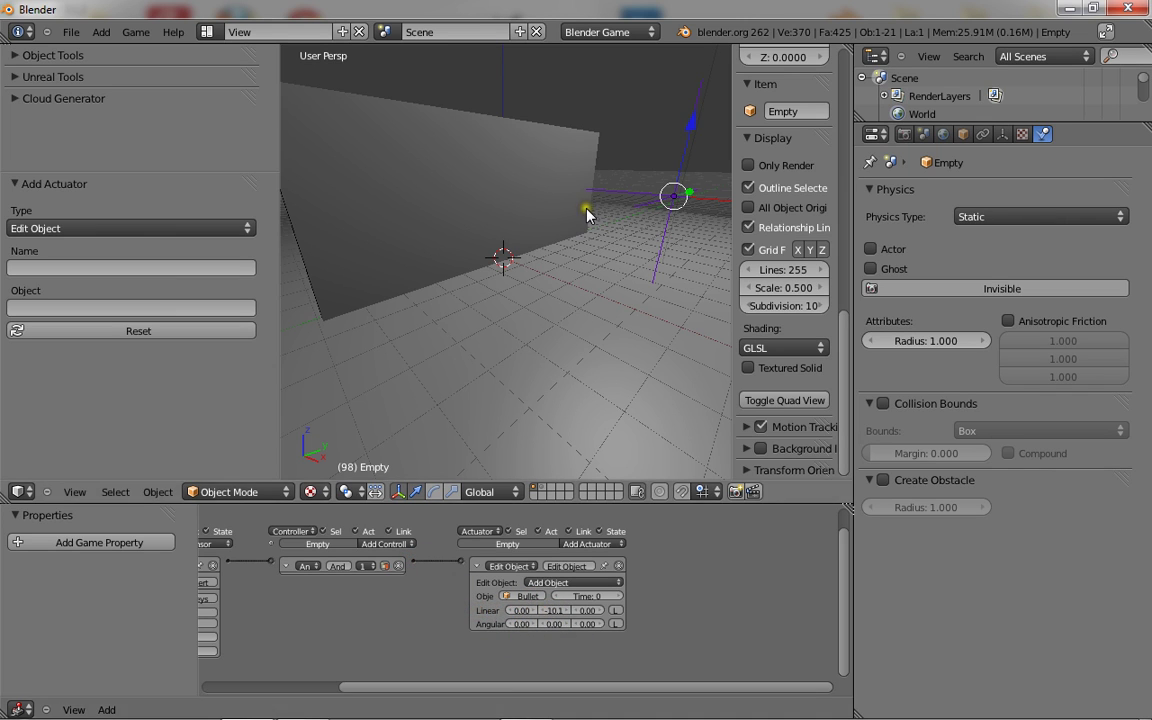
# - Test the game with the actuator's Y linear velocity at -10.1, and reset that velocity to 0.00
pyautogui.press('p')
pyautogui.press('Escape')
pyautogui.click(513, 630)
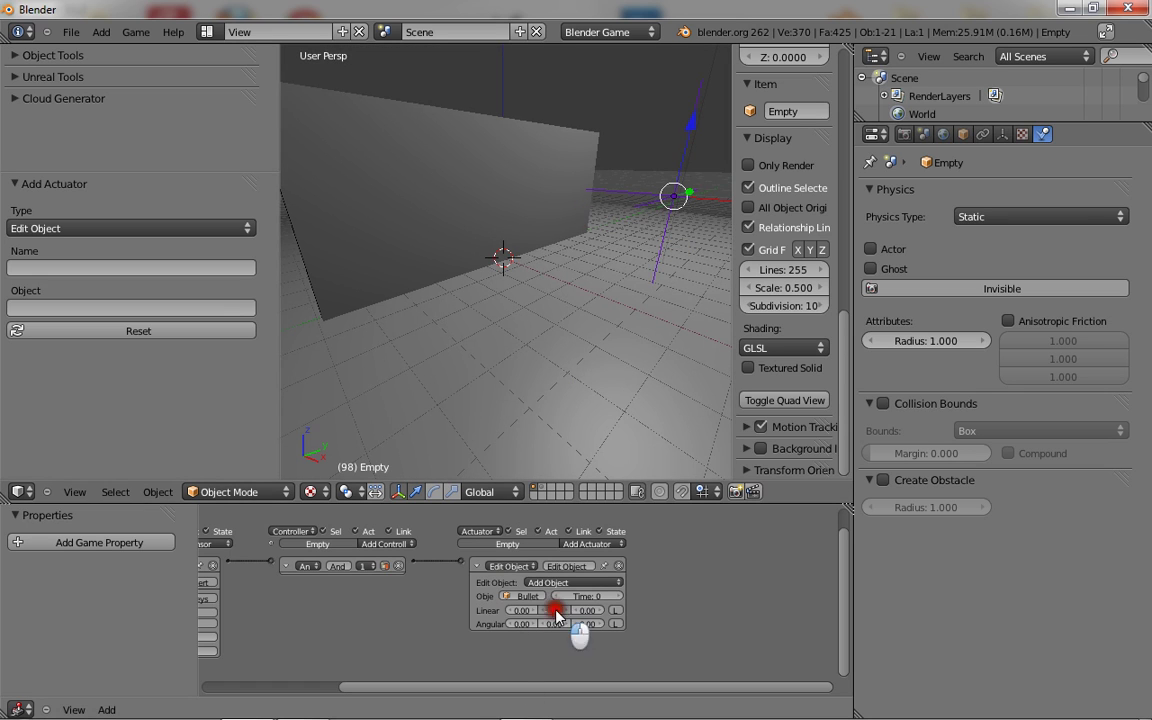
# - Set the actuator's Z linear velocity to 2.88 and test the game facing the wall
pyautogui.scroll(-5, 645, 385)
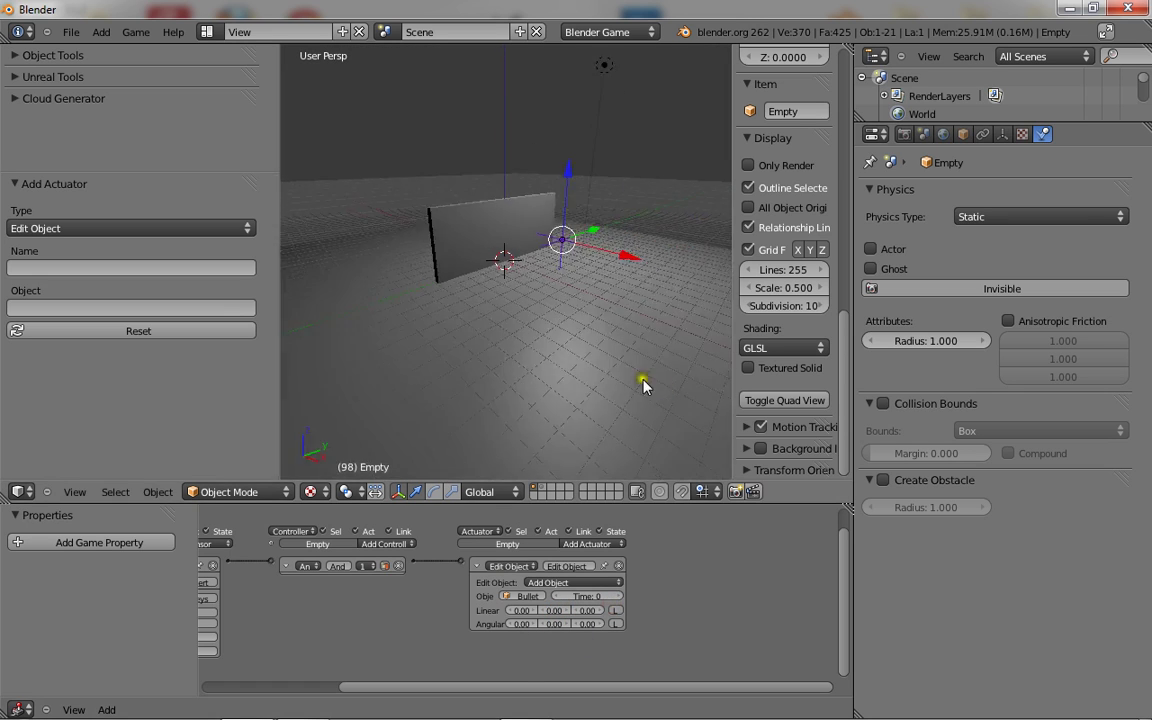
pyautogui.moveTo(643, 383); pyautogui.dragTo(540, 390, button='middle')
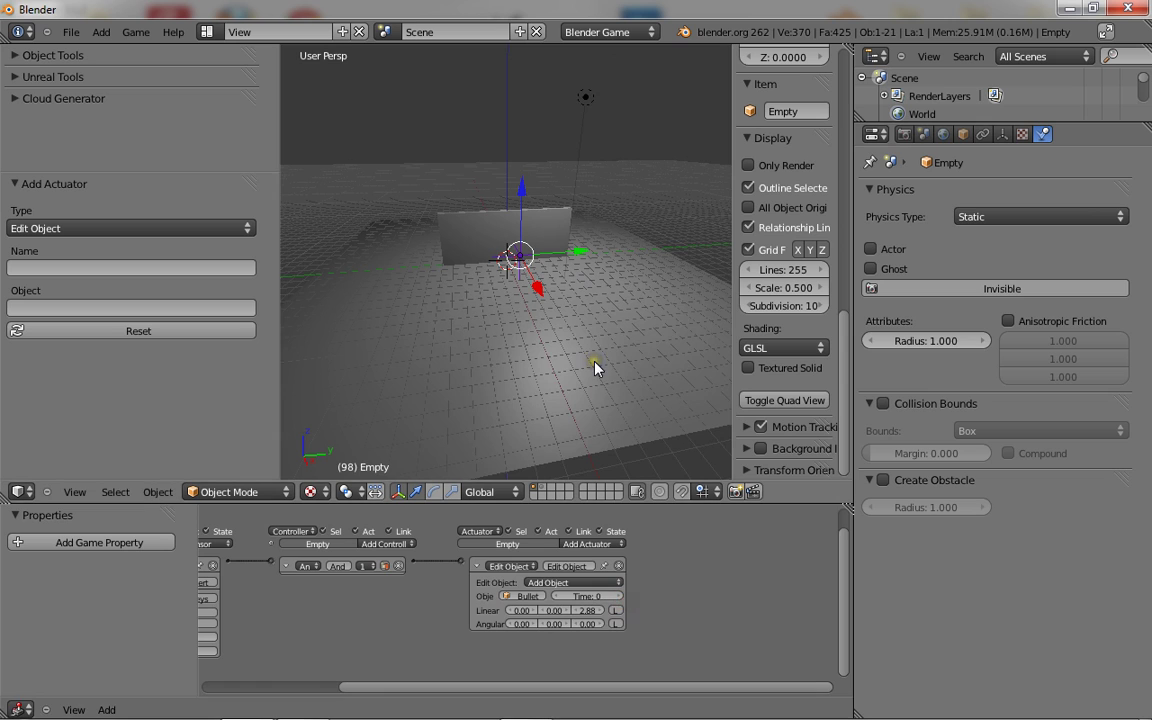
pyautogui.press('p')
pyautogui.press('Escape')
pyautogui.scroll(3, 571, 442)
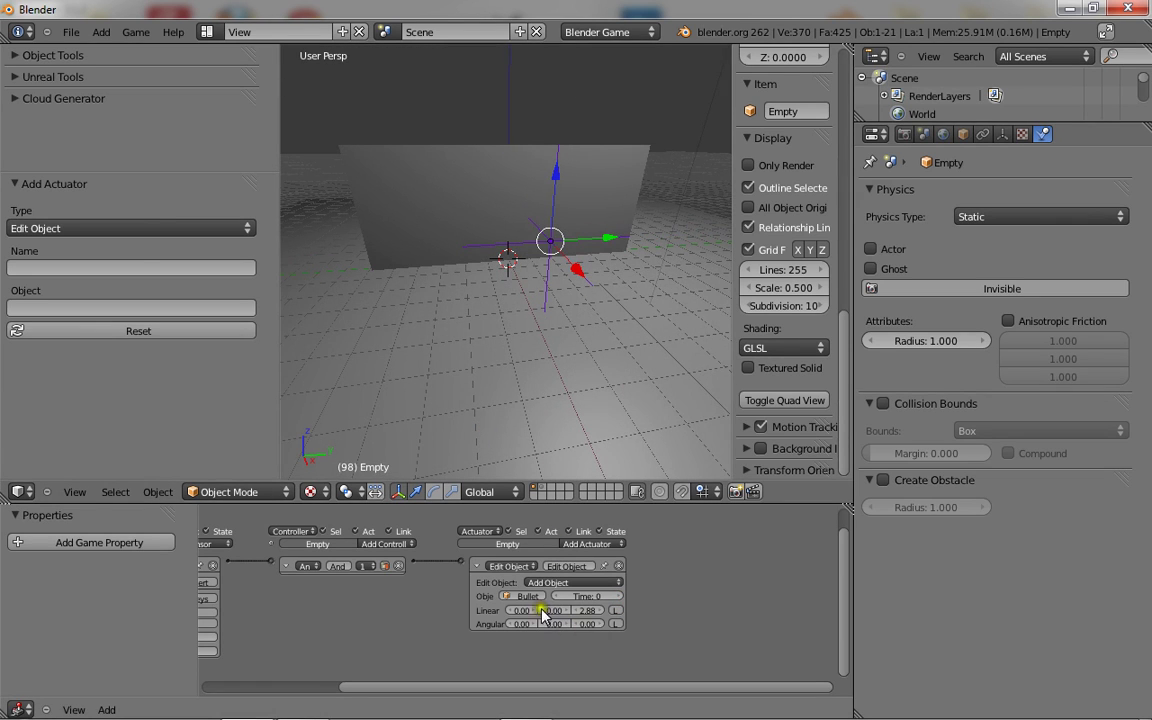
# - Test the game with the actuator's X linear velocity at 18.3, and set it to -11.0 and test firing the bullet
pyautogui.press('p')
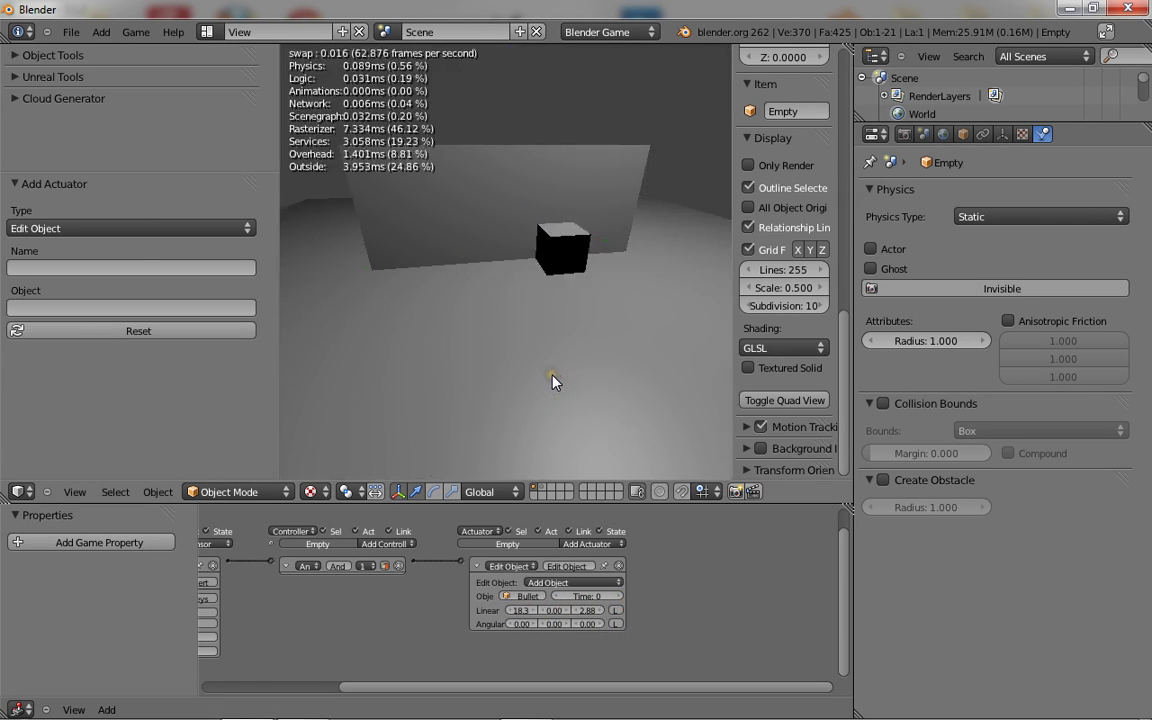
pyautogui.press('Escape')
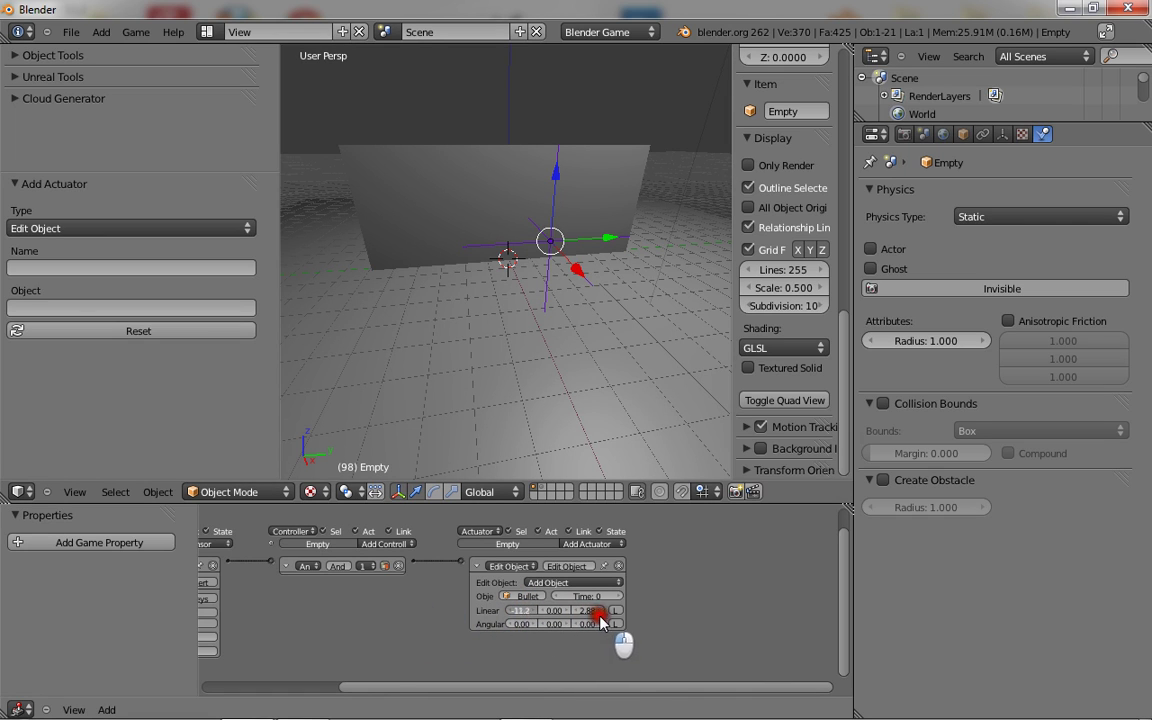
pyautogui.moveTo(600, 617); pyautogui.dragTo(598, 613)
pyautogui.press('space')
pyautogui.write('p')
pyautogui.rightClick(533, 290)
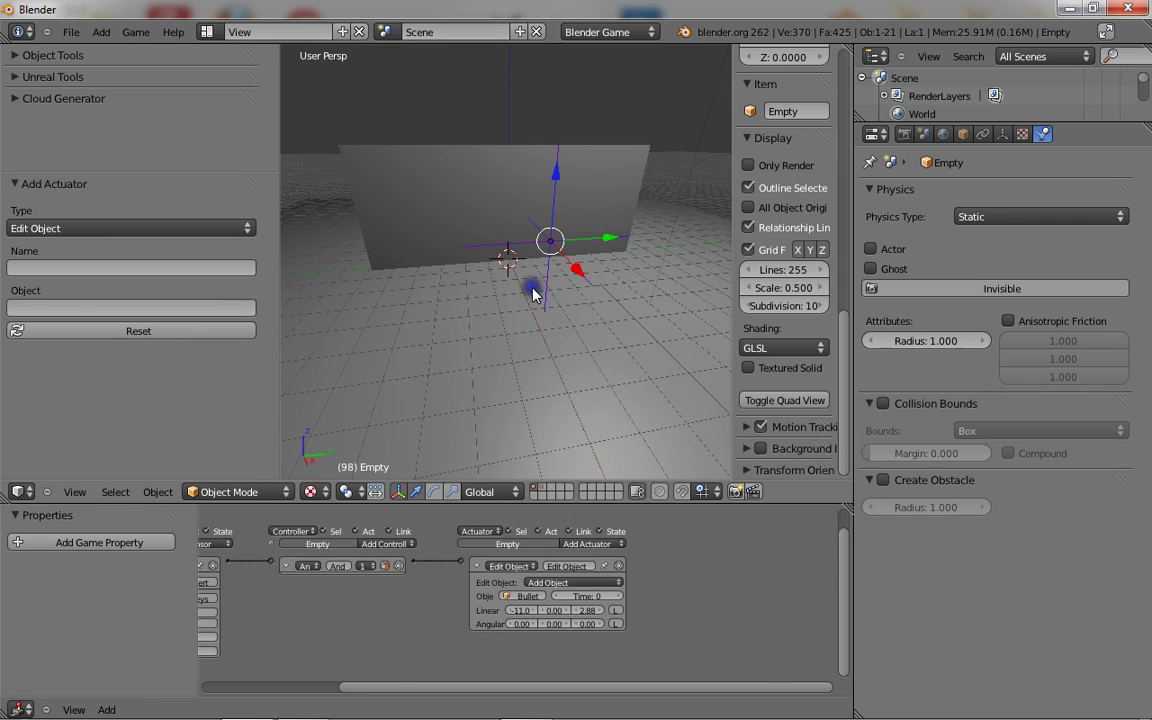
pyautogui.press('p')
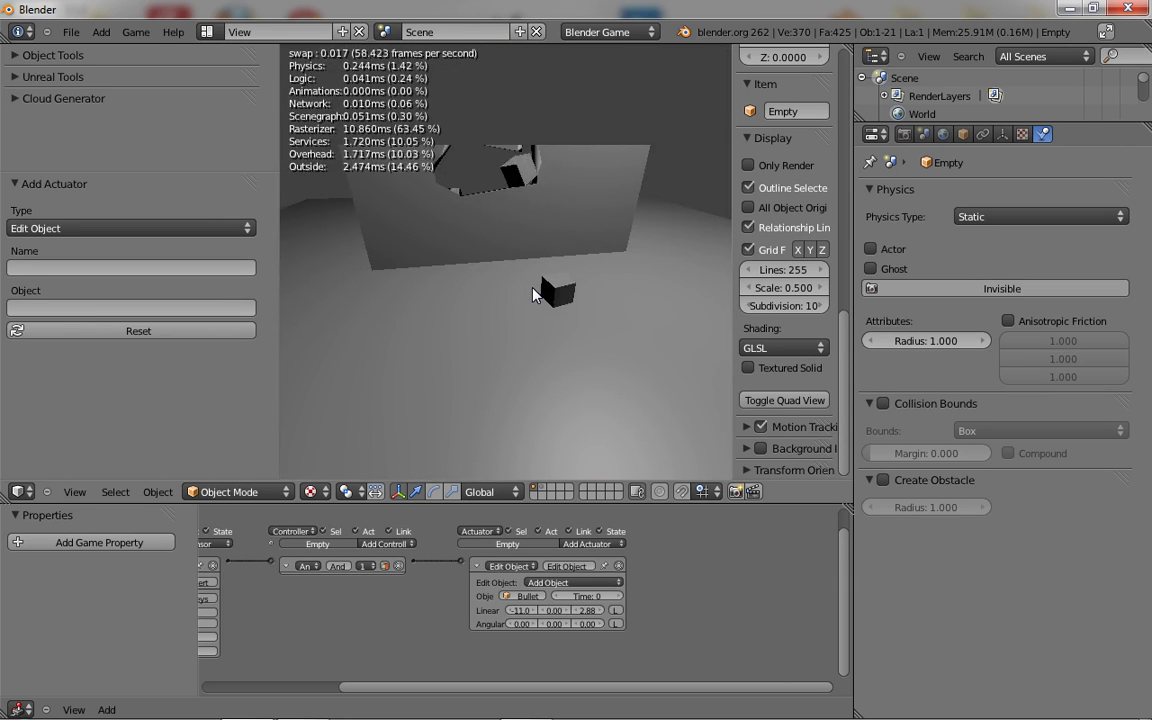
pyautogui.press('space')
pyautogui.press('Escape')
# - Lower the Empty by about 0.770 along Z and test firing the bullet at the wall
pyautogui.scroll(4, 533, 290)
pyautogui.scroll(-2, 533, 290)
pyautogui.moveTo(533, 290); pyautogui.dragTo(406, 293, button='middle')
pyautogui.moveTo(370, 172); pyautogui.dragTo(365, 224)
pyautogui.press('p')
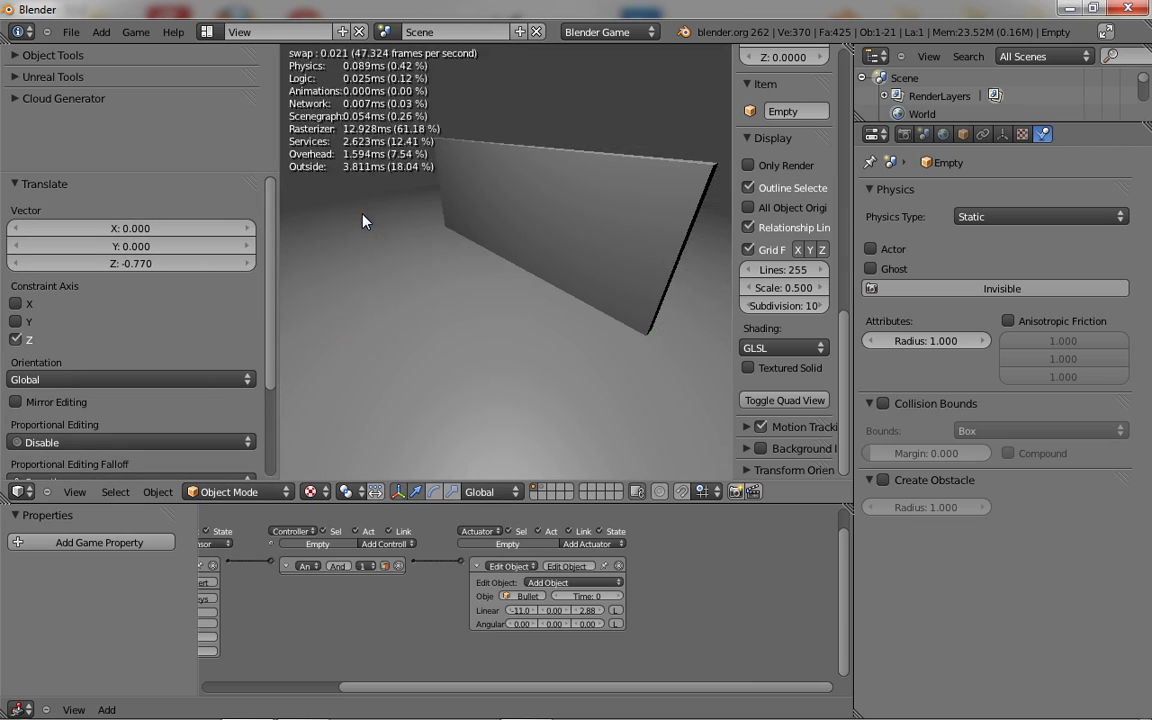
pyautogui.press('space')
pyautogui.press('Escape')
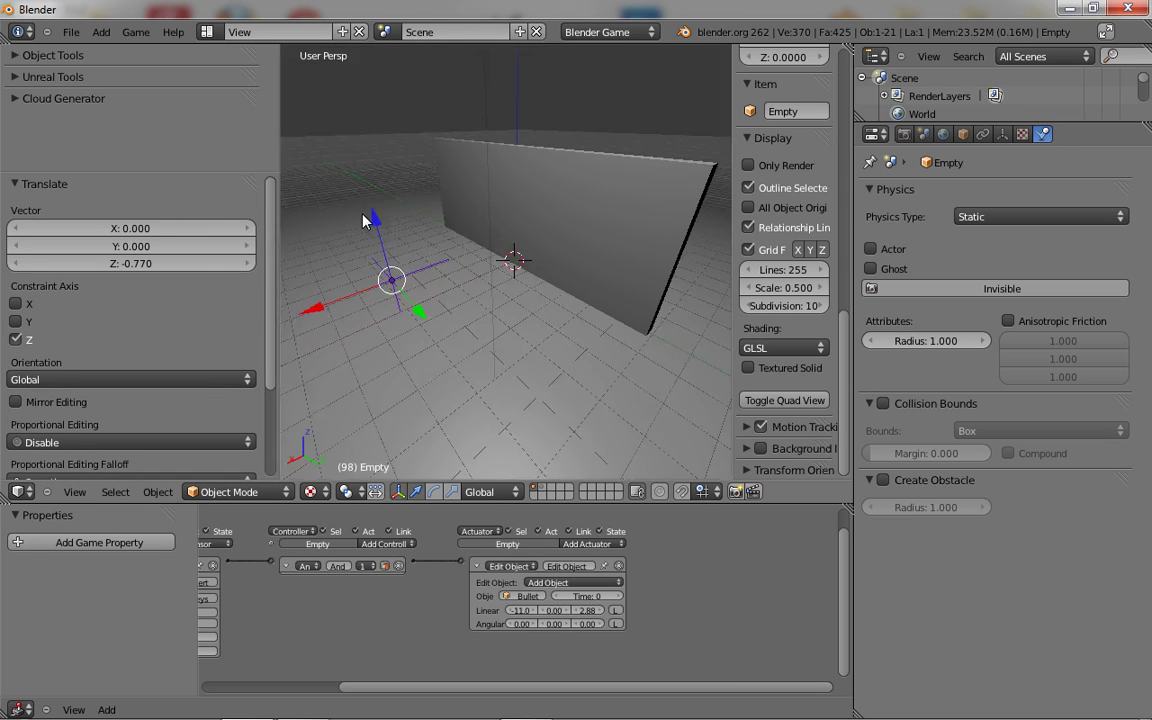
# - Test the game from a closer view of the wall, firing several bullets from the Empty
pyautogui.moveTo(363, 214); pyautogui.dragTo(442, 217, button='middle')
pyautogui.scroll(4, 442, 217)
pyautogui.scroll(-2, 443, 217)
pyautogui.press('p')
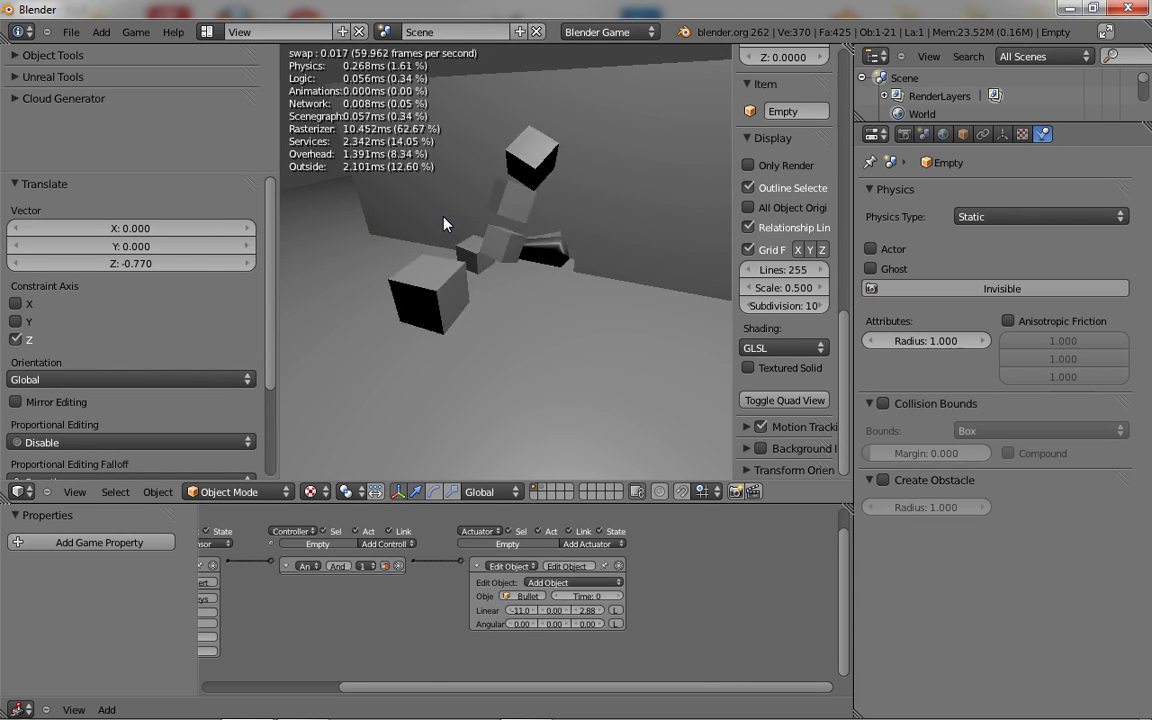
pyautogui.press('Escape')
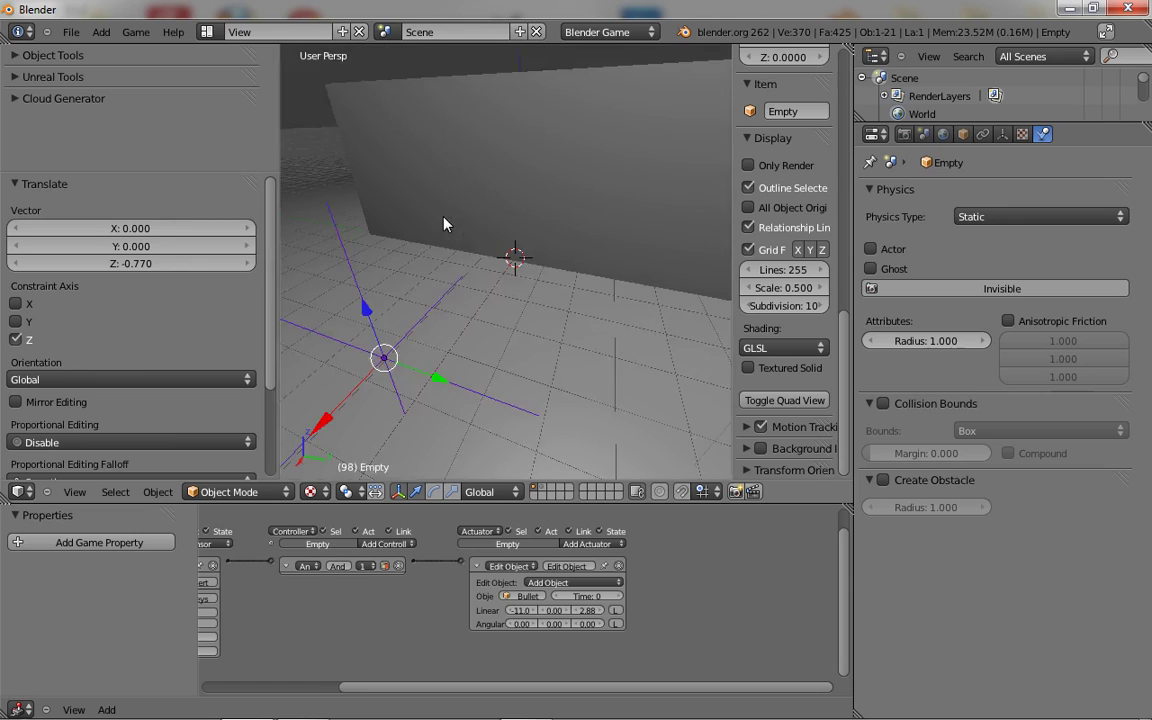
# - Select the wall piece Cube.008 and examine its shape in wireframe display and Edit Mode
pyautogui.rightClick(519, 185)
pyautogui.press('z')
pyautogui.press('z')
pyautogui.moveTo(533, 210)
pyautogui.mouseDown(button='middle')
pyautogui.moveTo(568, 193)
pyautogui.moveTo(529, 182)
pyautogui.moveTo(617, 185)
pyautogui.mouseUp(button='middle')
pyautogui.press('z')
pyautogui.press('Tab')
pyautogui.press('Tab')
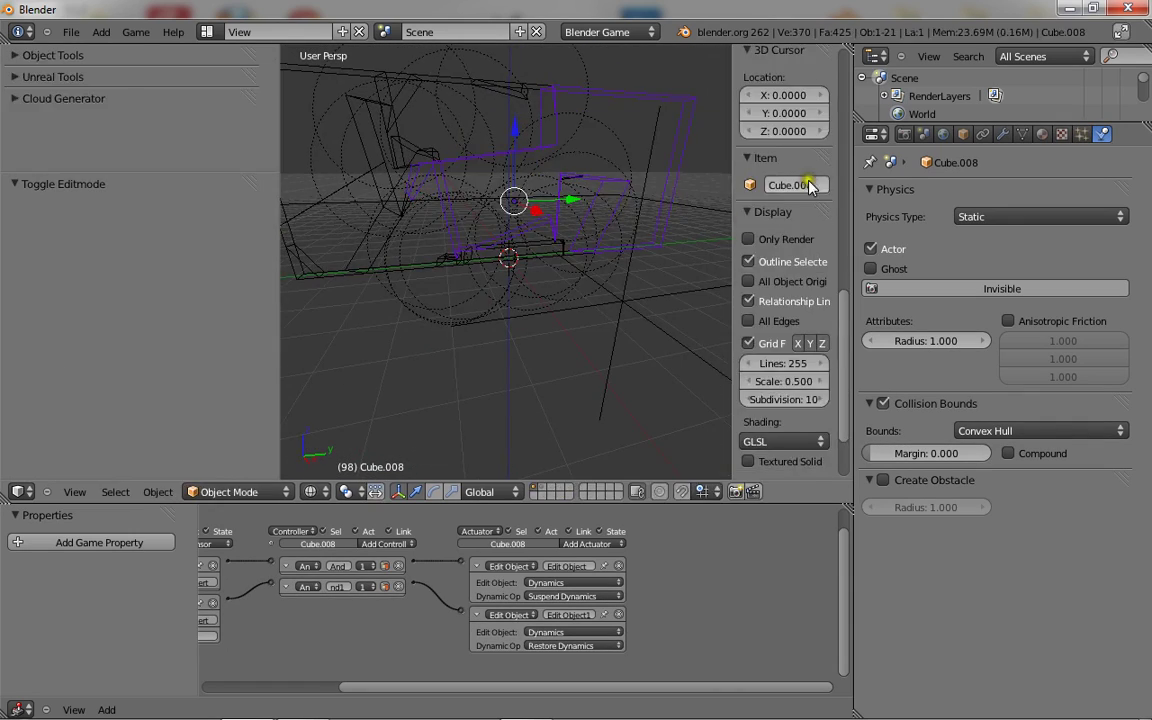
# - Set the physics type of wall piece Cube.008 to Rigid Body and test the game in textured display
pyautogui.click(1008, 216)
pyautogui.click(1008, 140)
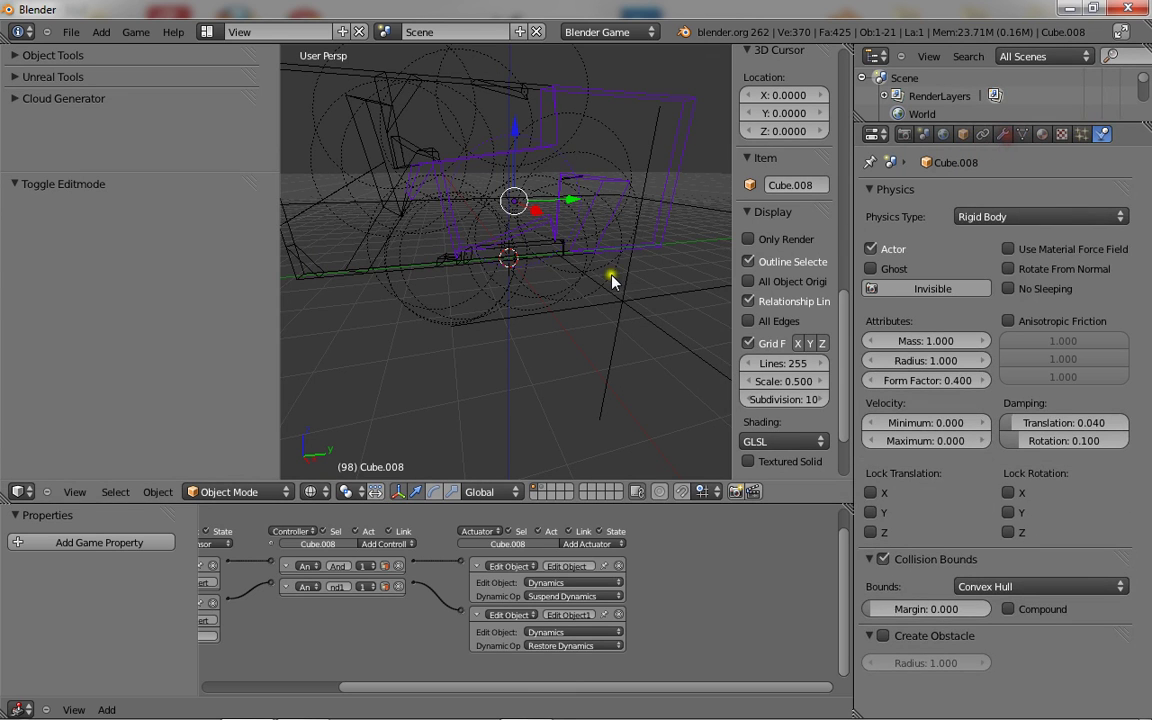
pyautogui.press('z')
pyautogui.press('p')
pyautogui.press('Escape')
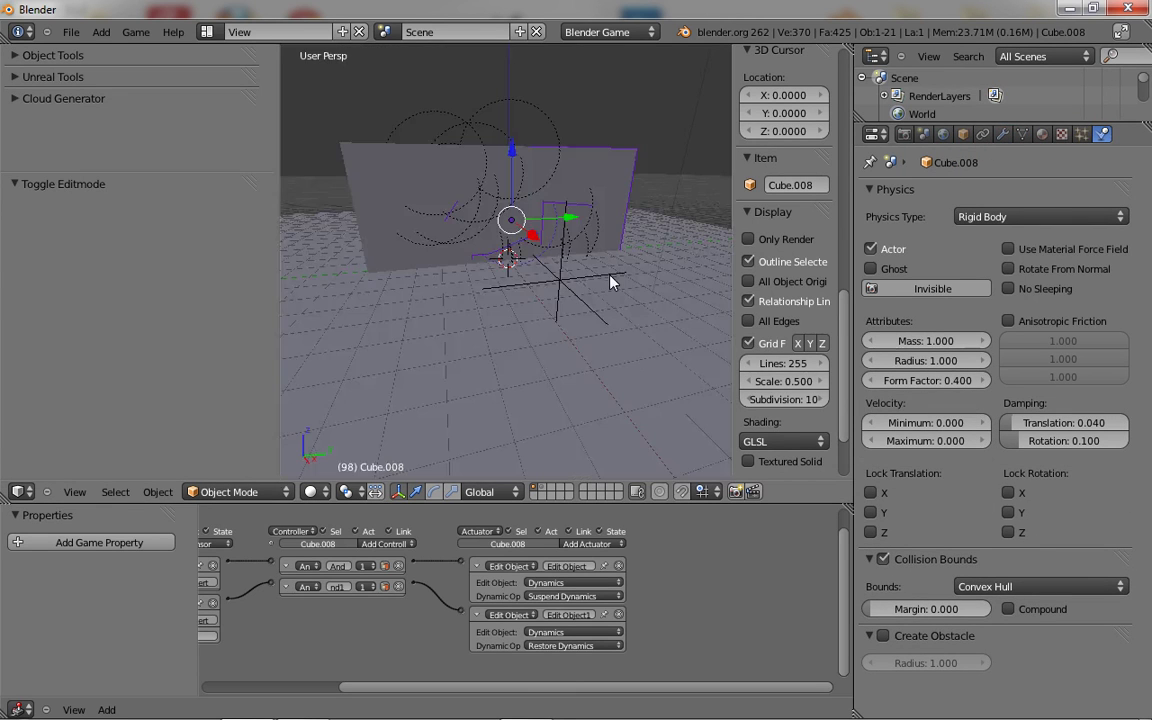
pyautogui.press('p')
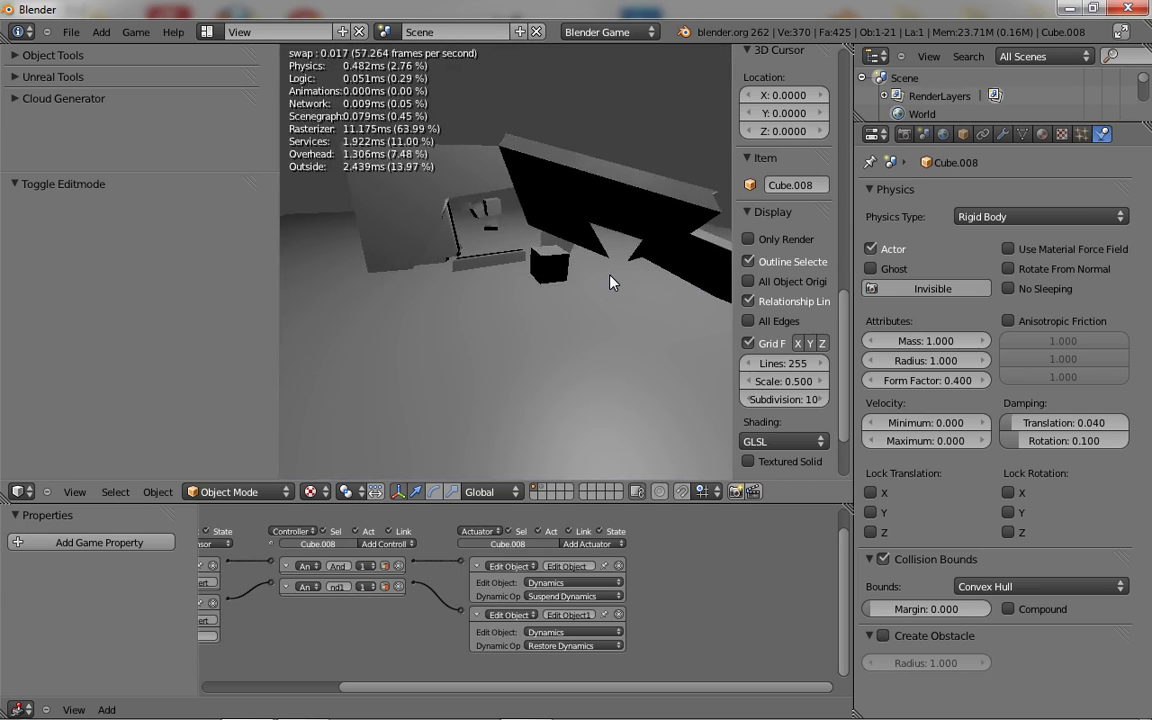
pyautogui.press('Escape')
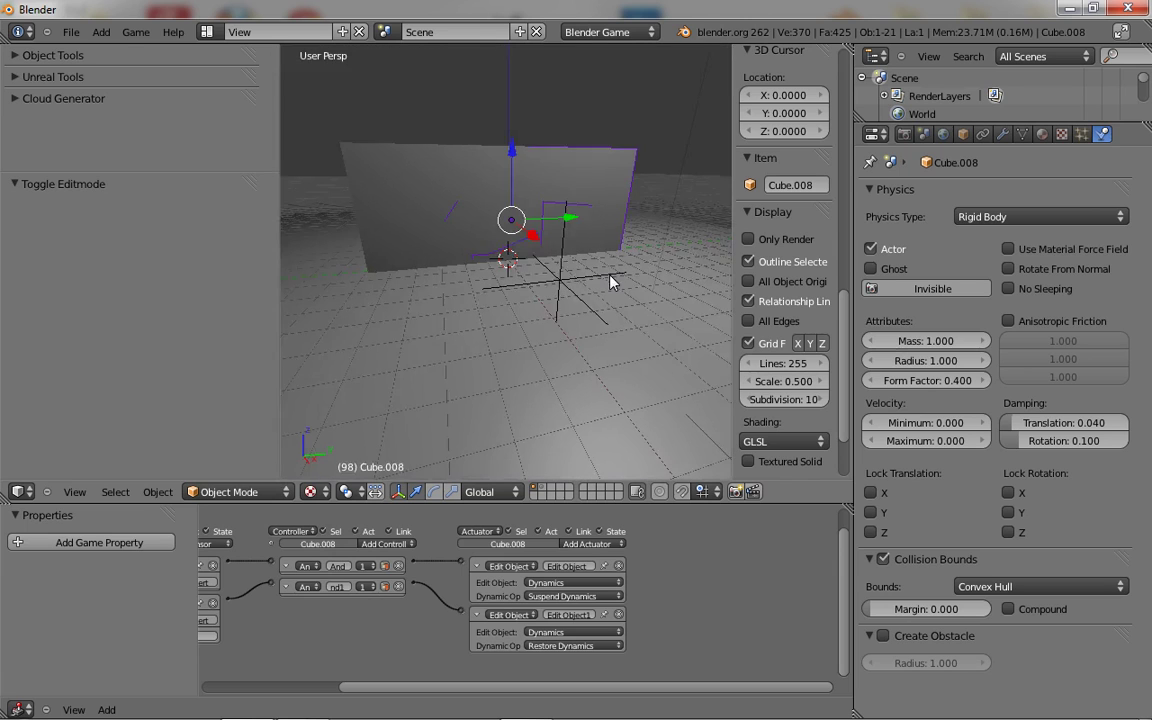
# - Restore the physics type of wall piece Cube.008 to Static and run the game
pyautogui.click(1000, 216)
pyautogui.click(996, 180)
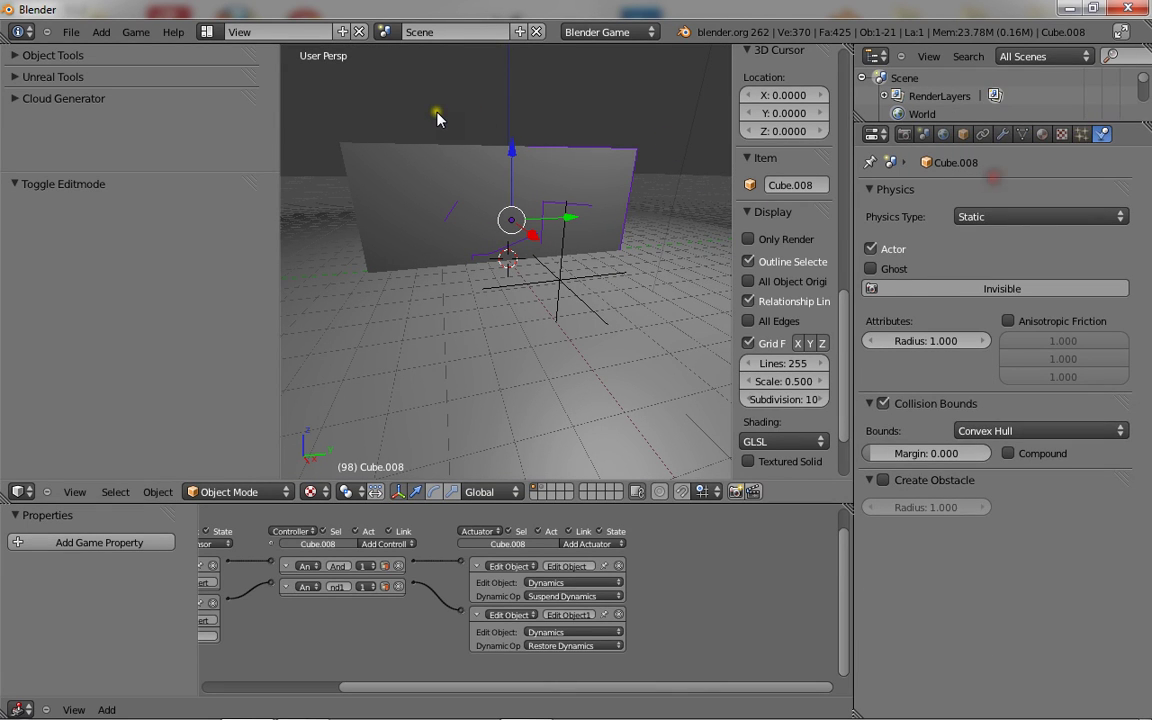
pyautogui.press('p')
pyautogui.press('Escape')
# - Move the Empty about 1.207 along Y and test firing the bullet at that part of the wall
pyautogui.rightClick(530, 287)
pyautogui.moveTo(609, 273); pyautogui.dragTo(678, 257)
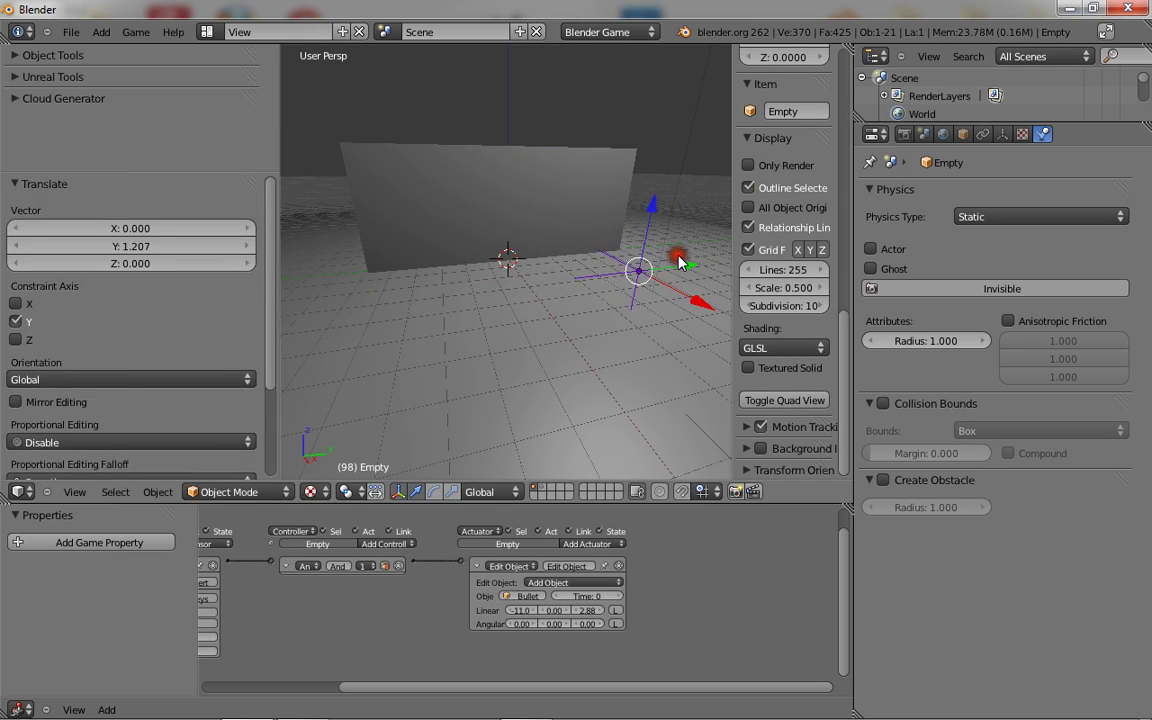
pyautogui.press('p')
pyautogui.press('space')
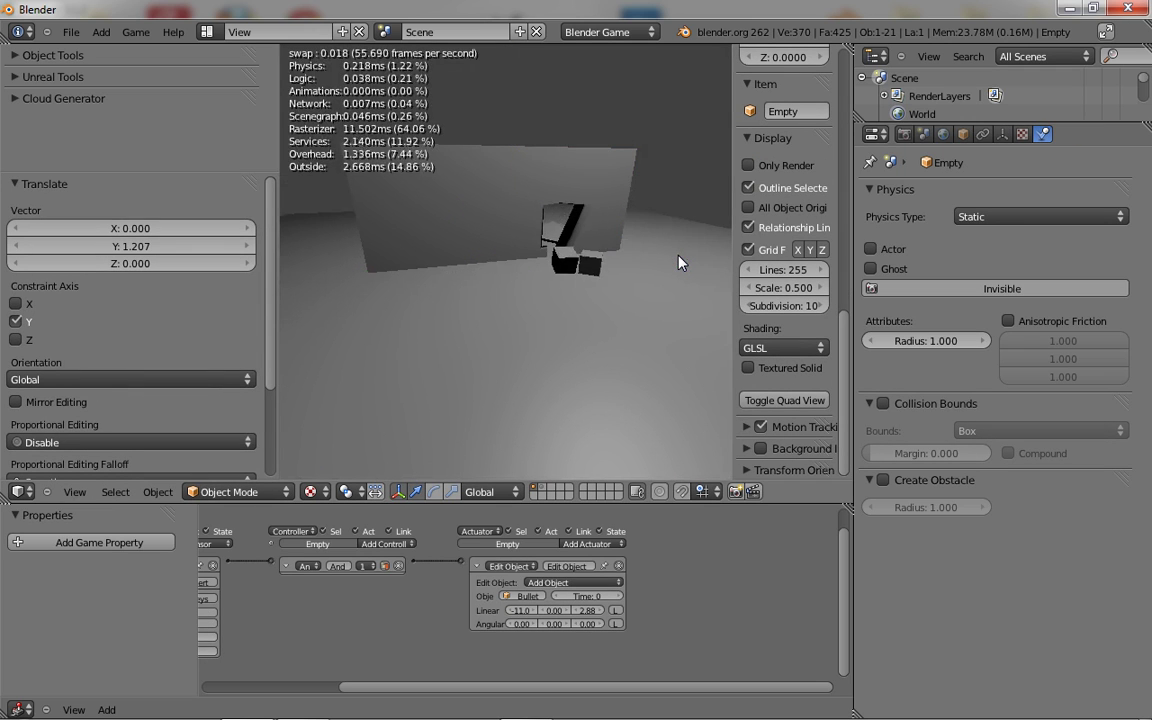
pyautogui.press('Escape')
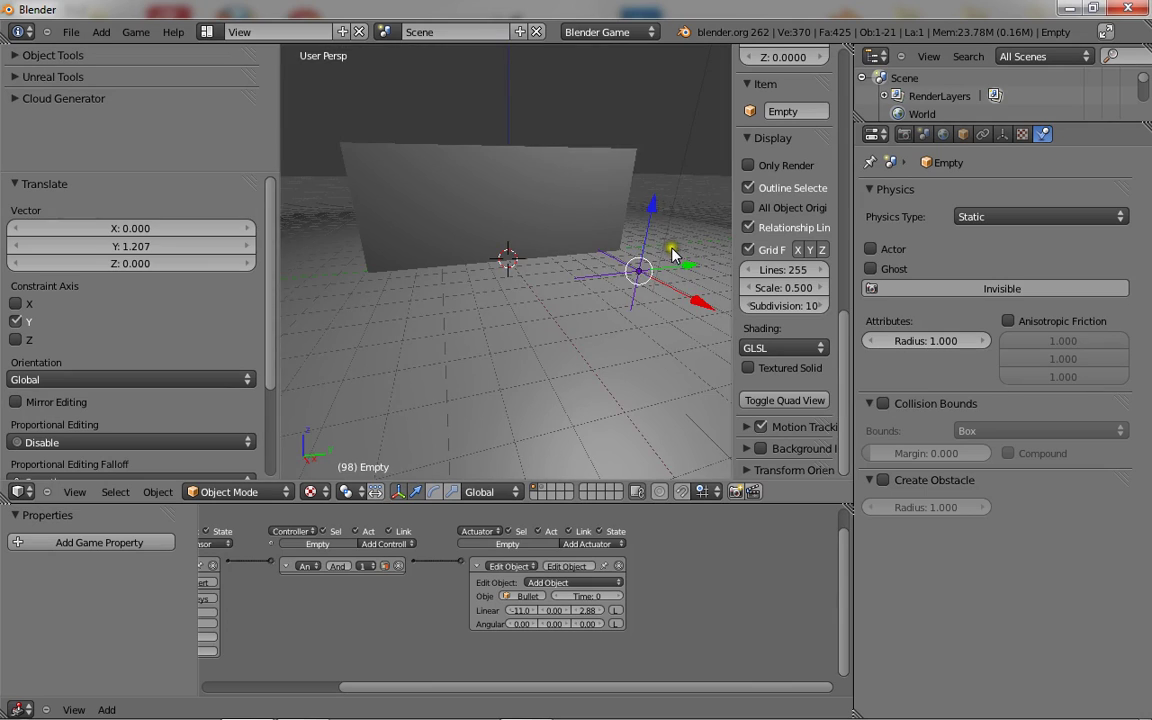
# - Move the Empty toward the opposite end of the wall, raise it about 0.779 along Z, and test firing repeated bullets
pyautogui.moveTo(470, 190); pyautogui.dragTo(458, 224, button='middle')
pyautogui.scroll(-3, 458, 224)
pyautogui.moveTo(573, 281); pyautogui.dragTo(477, 272)
pyautogui.moveTo(427, 221); pyautogui.dragTo(418, 180)
pyautogui.press('p')
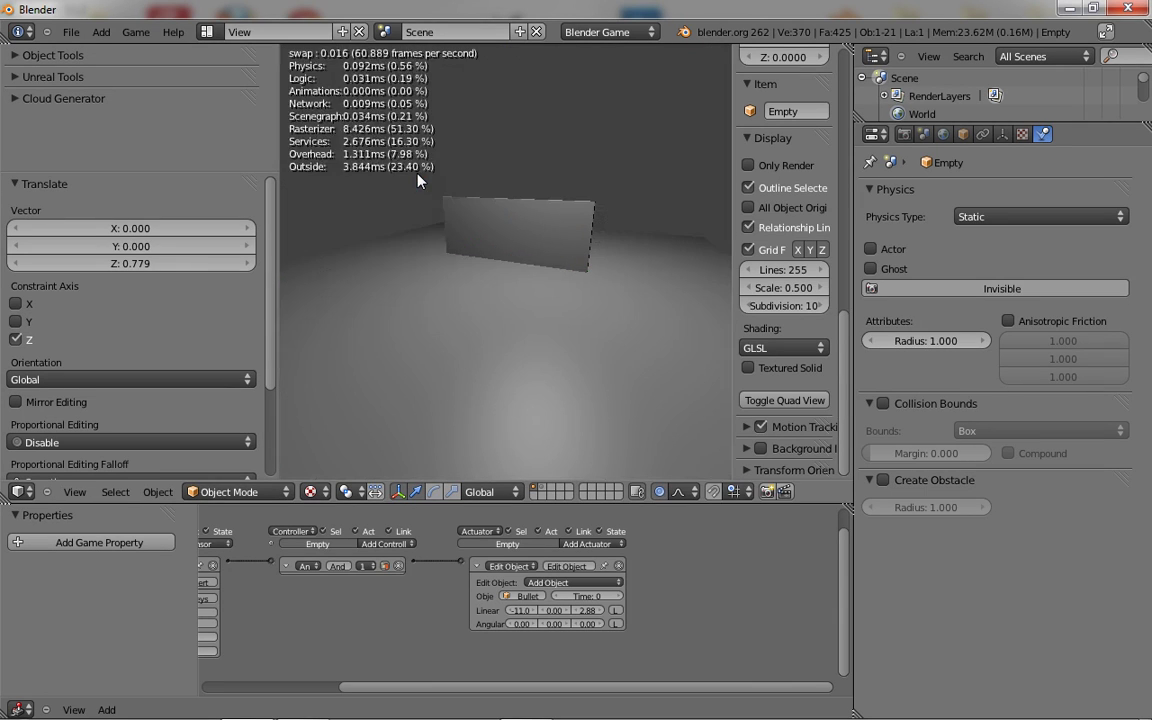
pyautogui.press('space')
pyautogui.press('space')
pyautogui.press('space')
pyautogui.press('space')
pyautogui.press('space')
pyautogui.press('space')
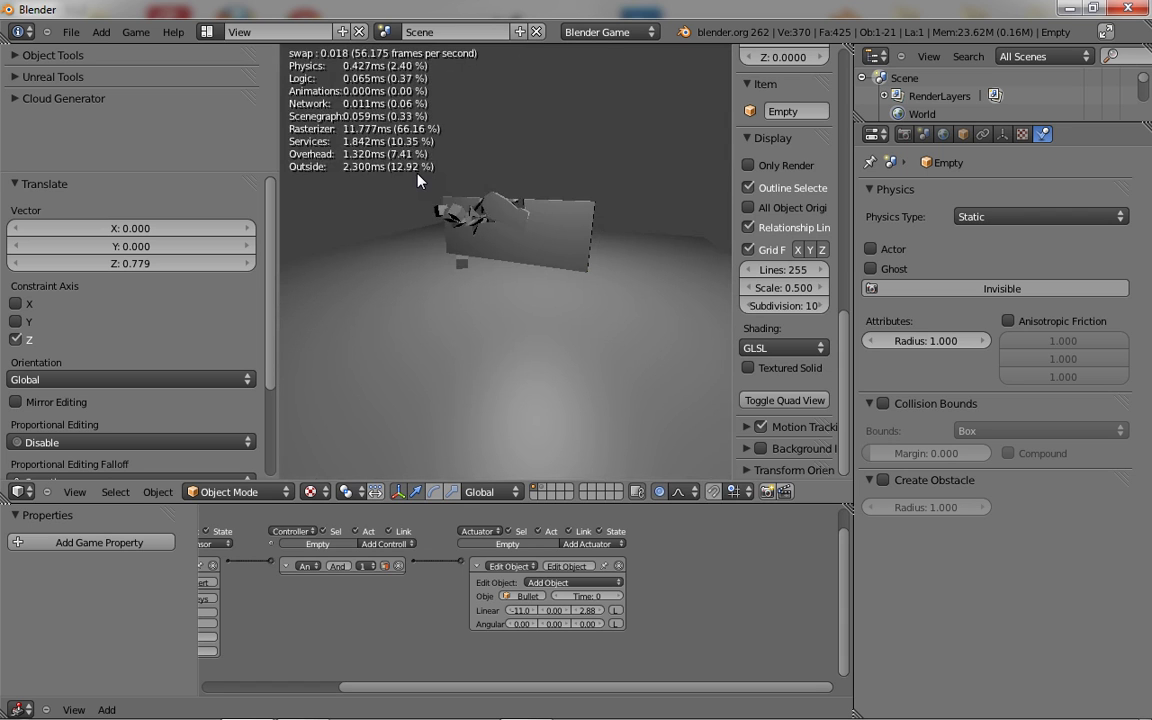
pyautogui.press('Escape')
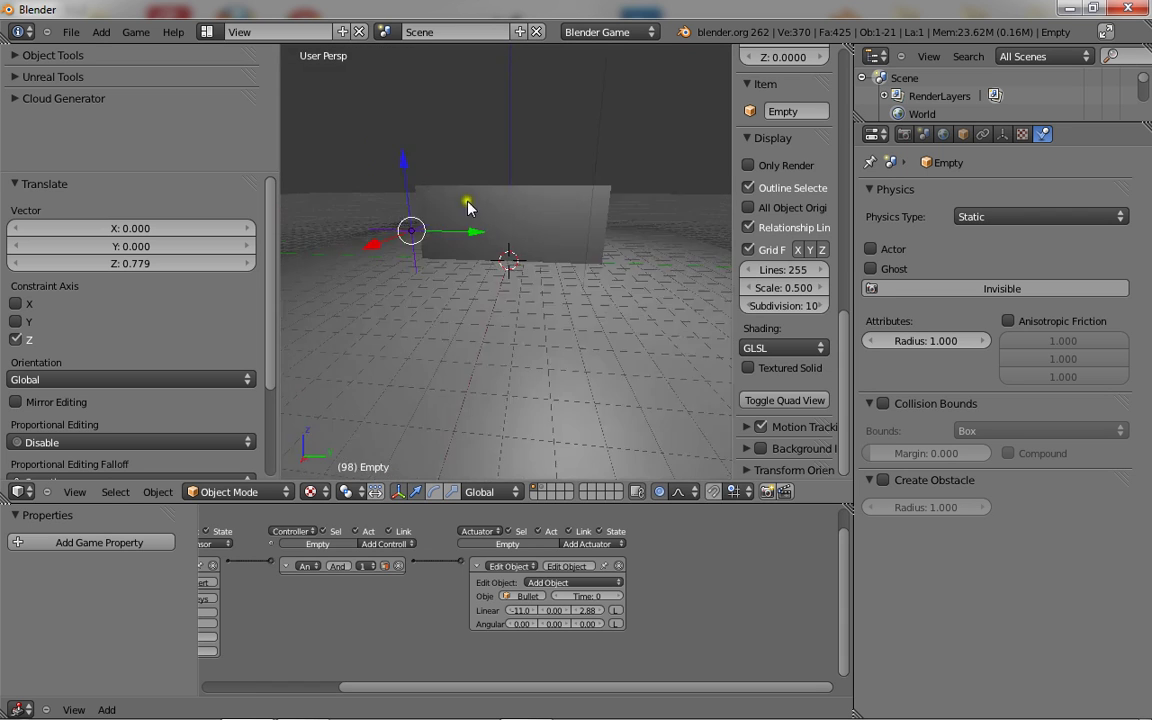
# - Add a cylinder mesh at the origin and raise it about 1.650 along Z
pyautogui.moveTo(572, 261); pyautogui.dragTo(411, 322, button='middle')
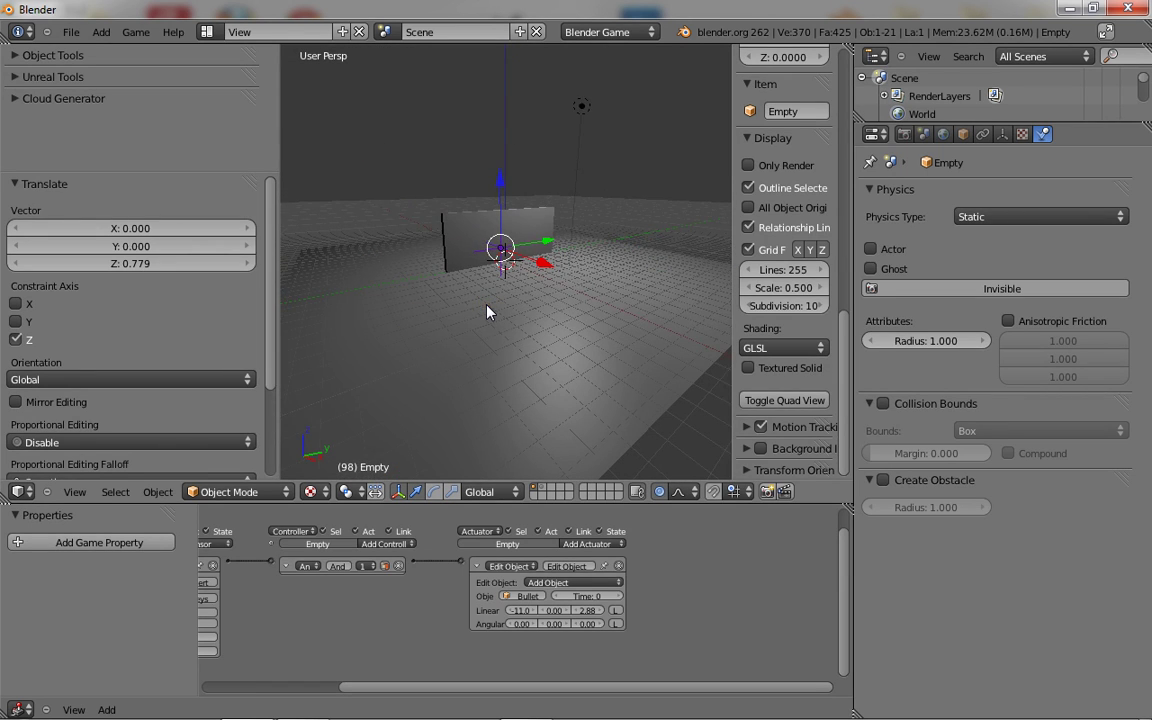
pyautogui.hotkey('shift', 'a')
pyautogui.moveTo(432, 172)
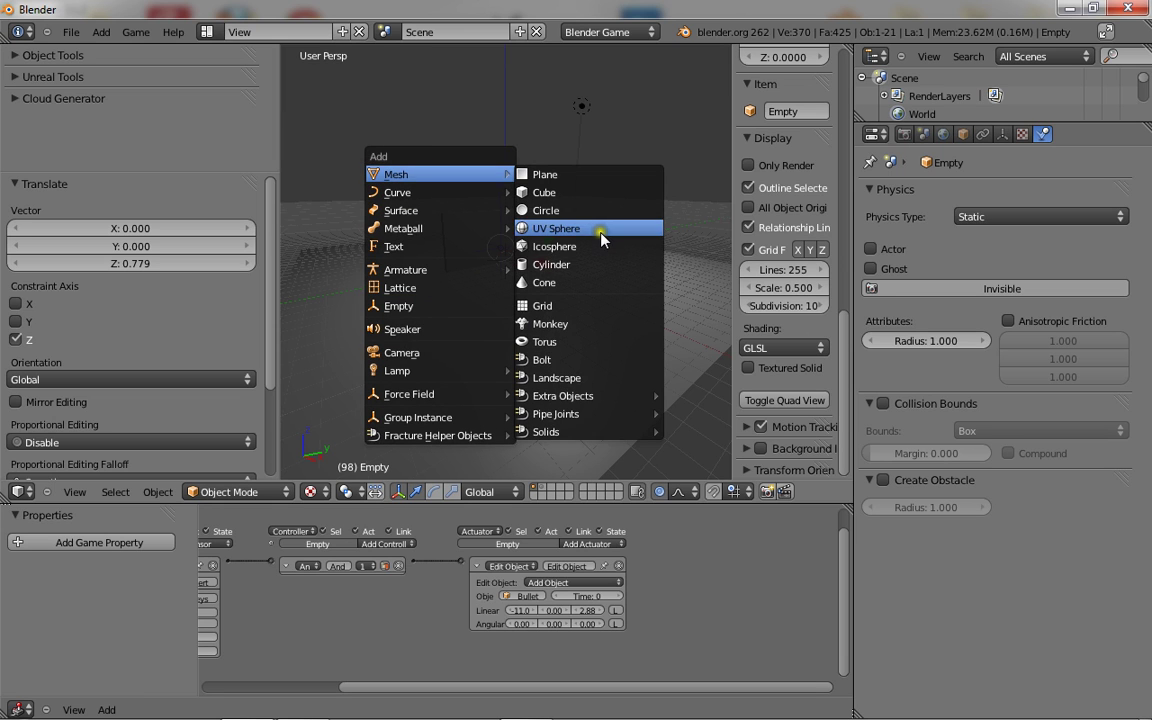
pyautogui.click(568, 264)
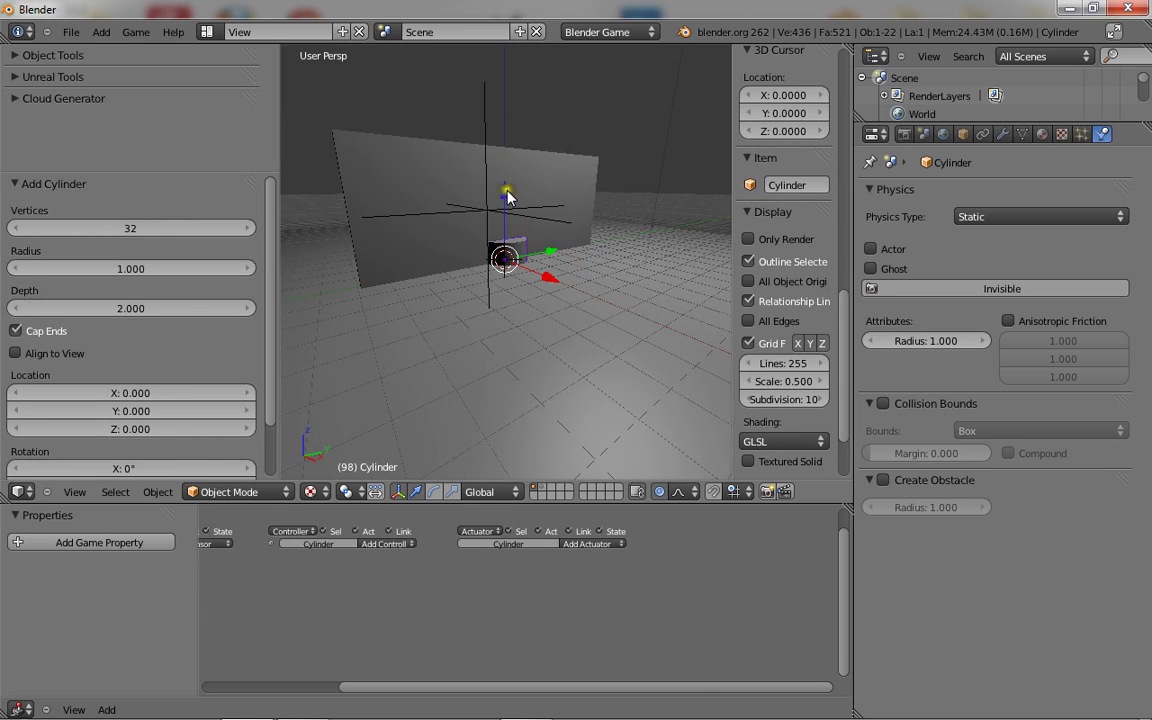
pyautogui.moveTo(507, 190); pyautogui.dragTo(508, 113)
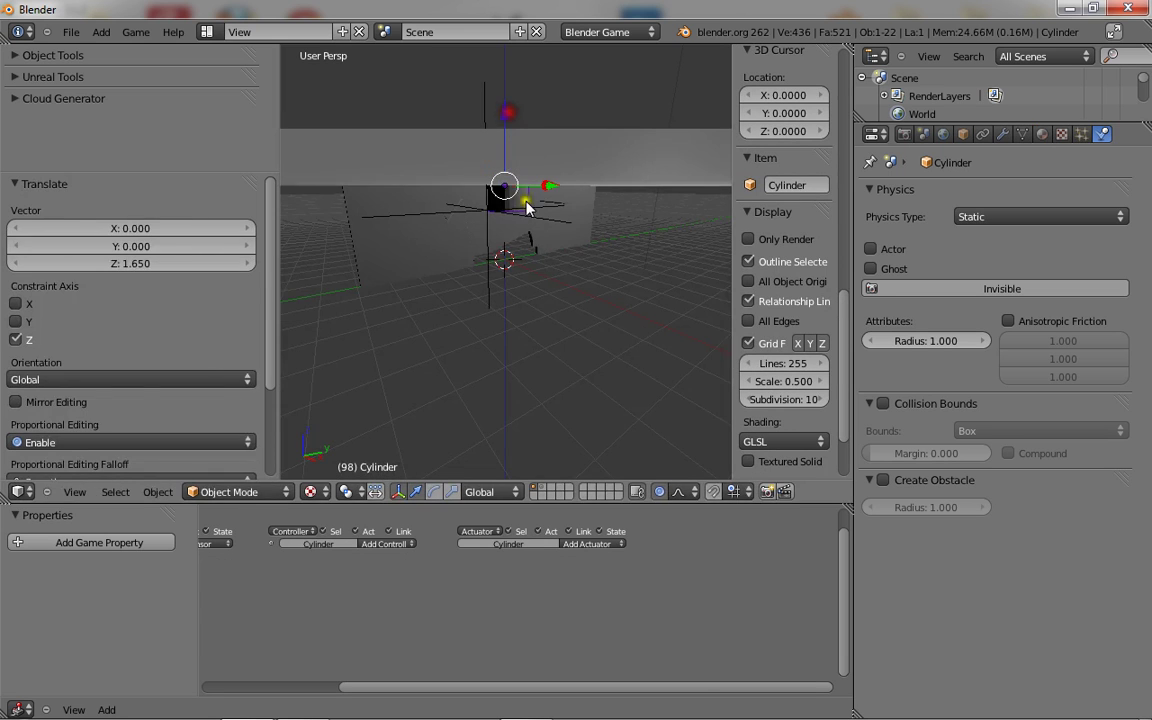
# - Turn off proportional editing, and lower the floor plane along Z in Object Mode
pyautogui.click(658, 491)
pyautogui.rightClick(497, 151)
pyautogui.scroll(-3, 507, 147)
pyautogui.rightClick(499, 286)
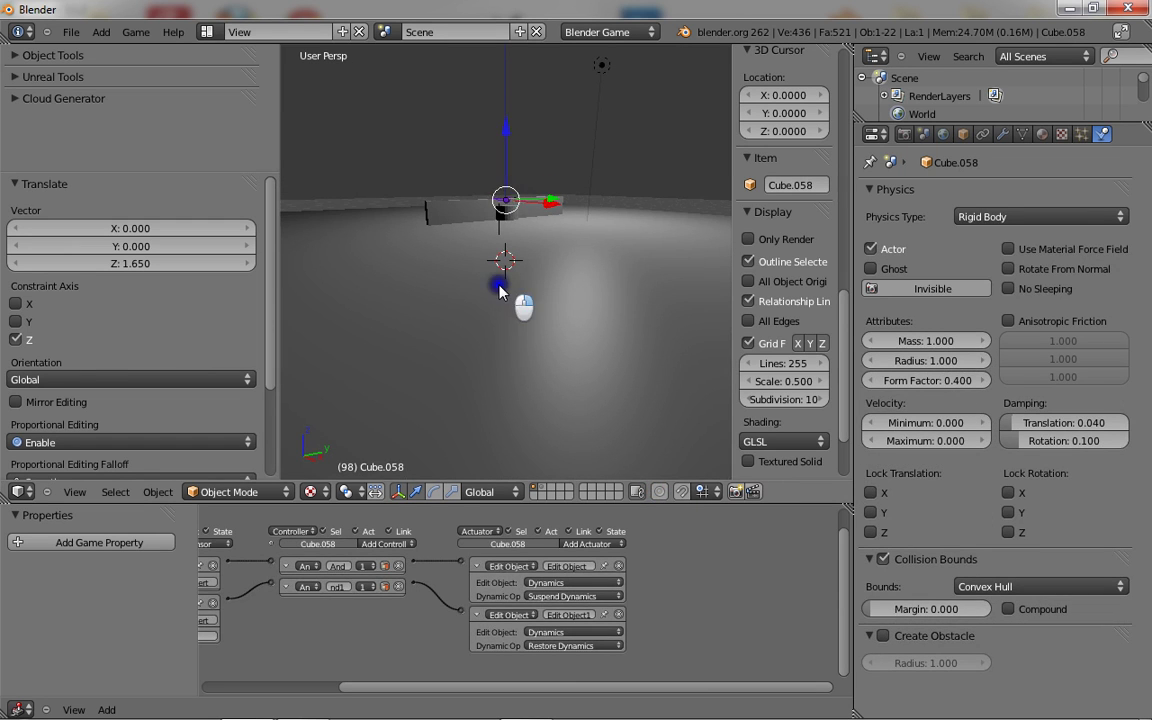
pyautogui.rightClick(497, 172)
pyautogui.rightClick(505, 291)
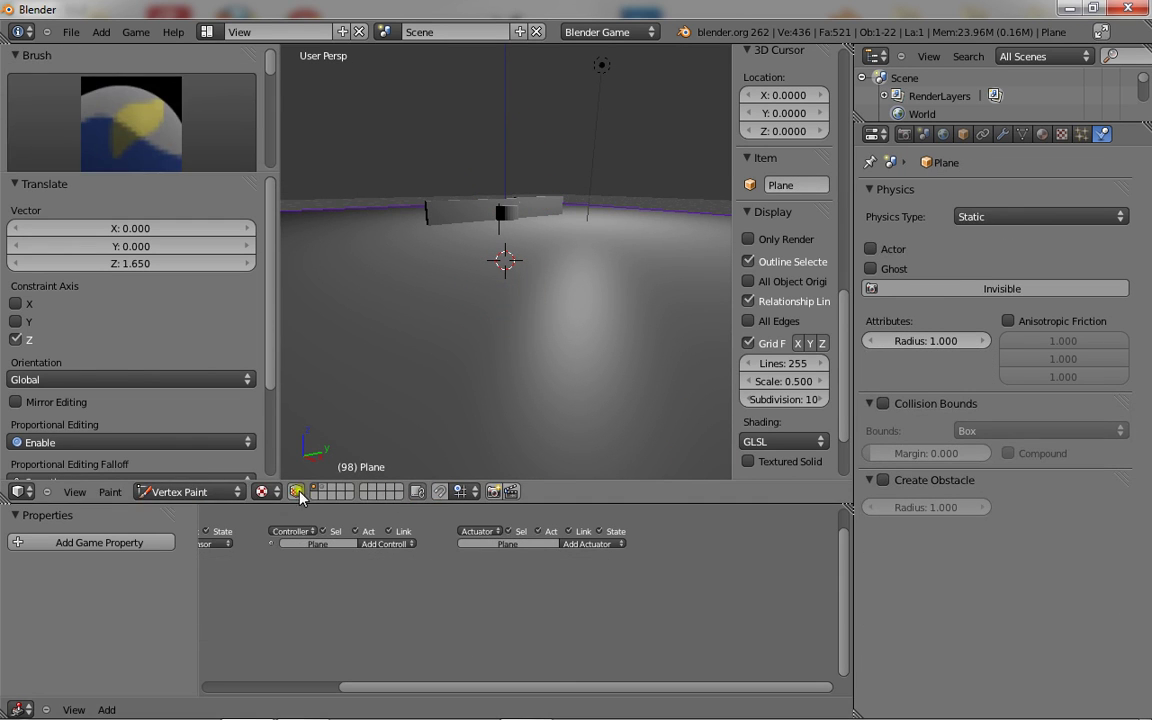
pyautogui.click(175, 491)
pyautogui.click(173, 473)
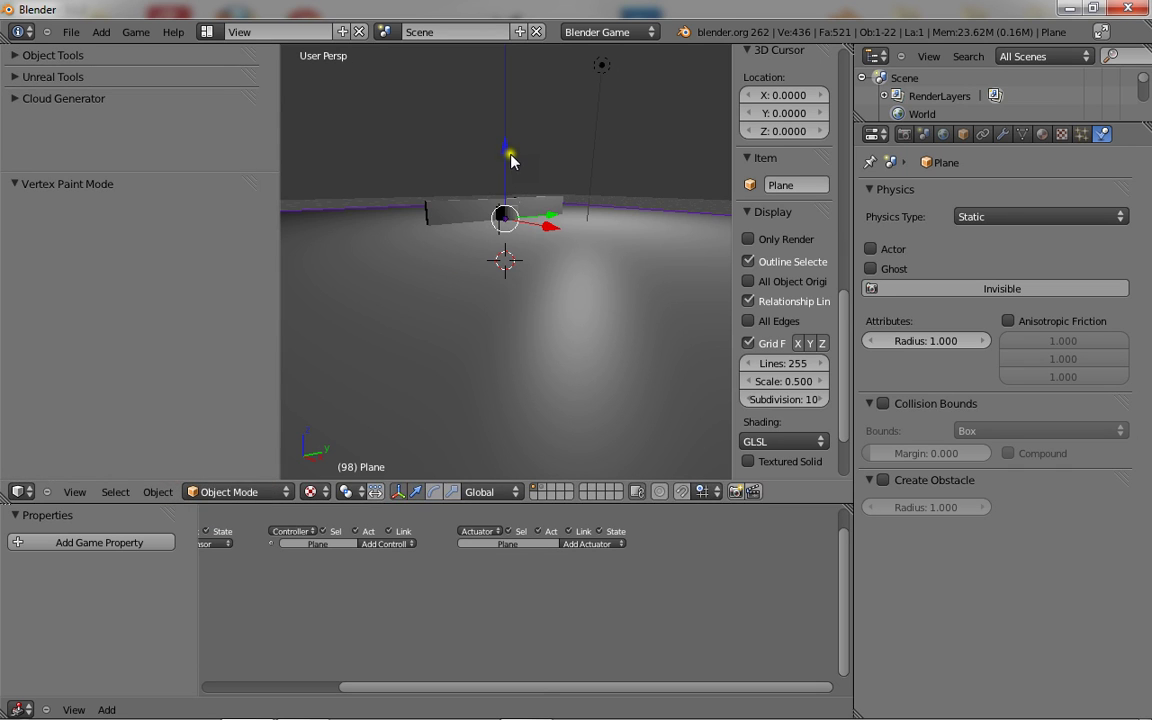
pyautogui.moveTo(510, 154); pyautogui.dragTo(641, 243)
# - Select the cylinder and lower it about 1.138 along Z, in front of the wall
pyautogui.rightClick(508, 211)
pyautogui.moveTo(593, 172); pyautogui.dragTo(597, 220)
pyautogui.scroll(2, 600, 240)
pyautogui.moveTo(636, 330); pyautogui.dragTo(549, 359, button='middle')
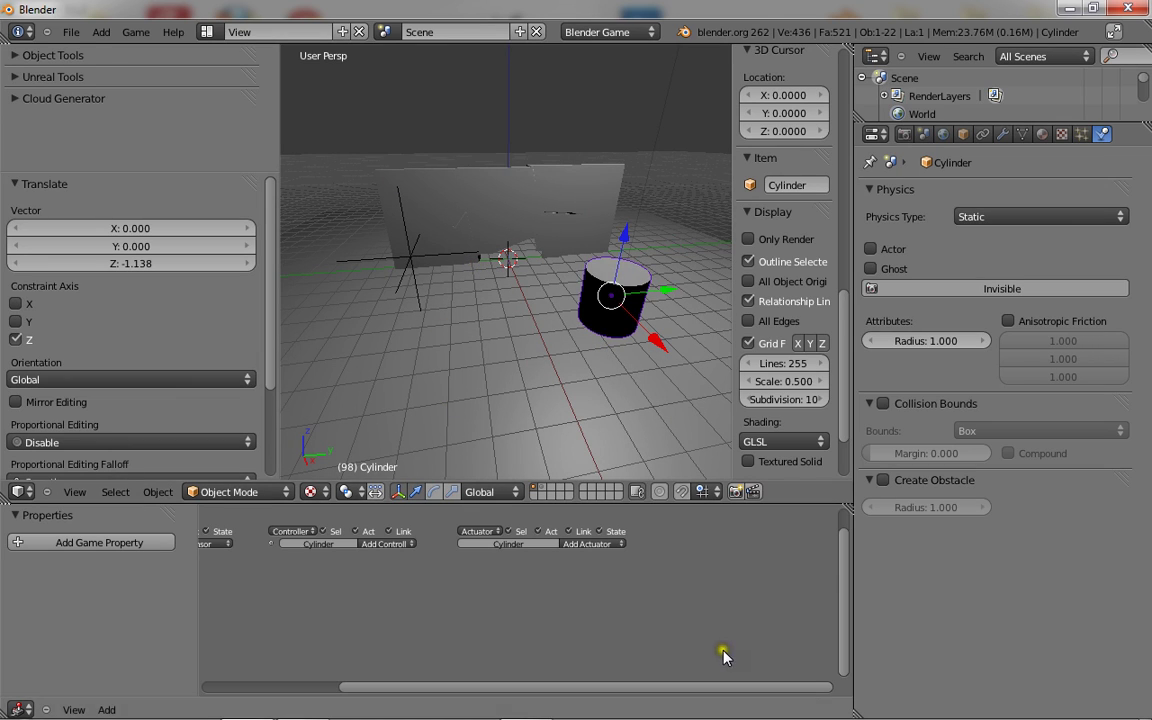
# - View the bullet's layer, return to the main layer, and examine the wall, cylinder and floor plane from several angles
pyautogui.click(543, 487)
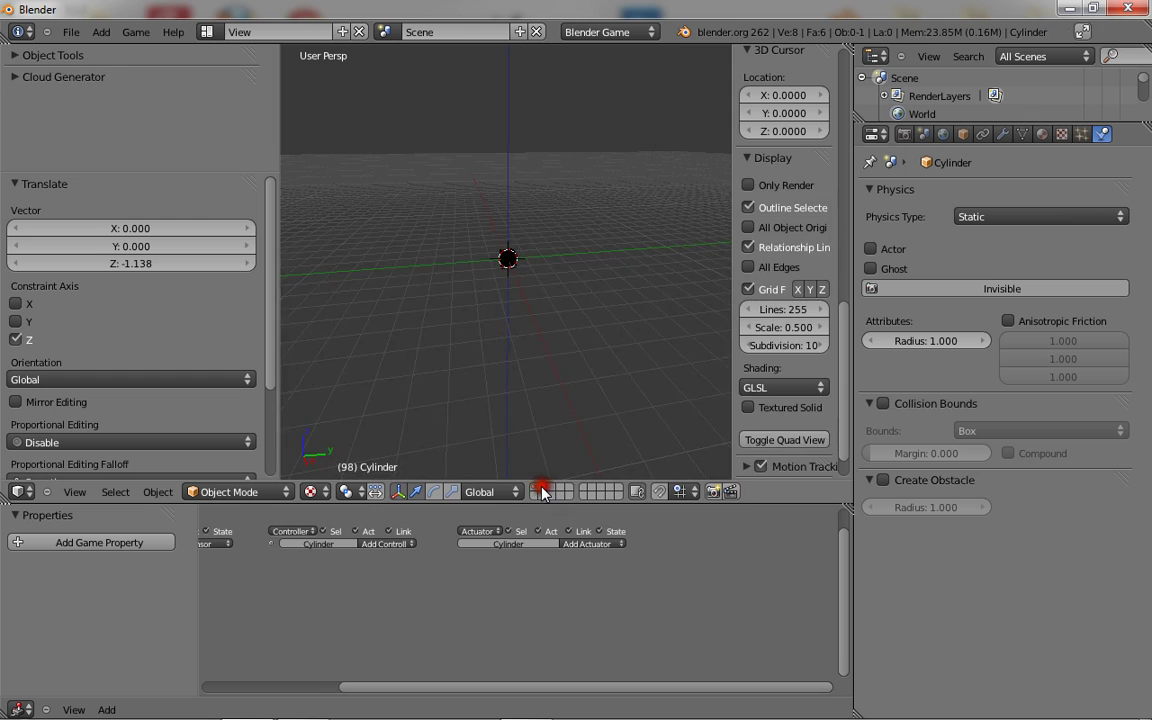
pyautogui.click(533, 487)
pyautogui.scroll(1, 540, 287)
pyautogui.scroll(-1, 540, 287)
pyautogui.moveTo(655, 298); pyautogui.dragTo(429, 302, button='middle')
pyautogui.scroll(6, 470, 293)
pyautogui.scroll(-2, 476, 293)
pyautogui.scroll(-5, 496, 296)
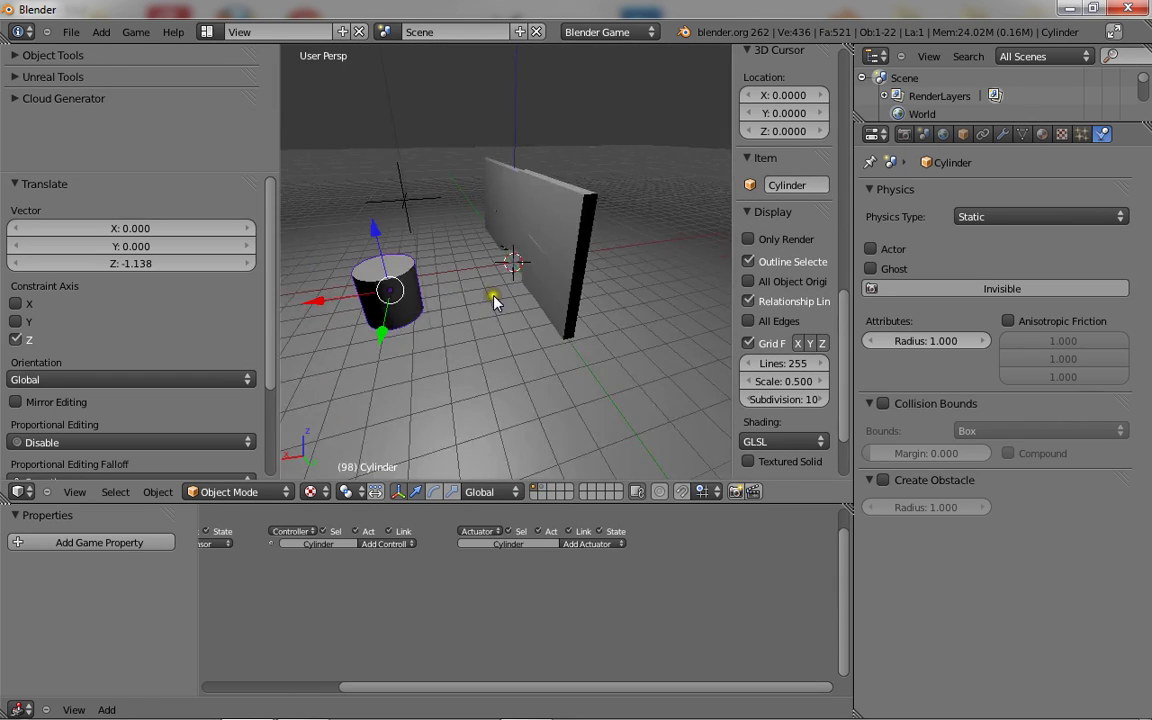
pyautogui.rightClick(470, 321)
pyautogui.scroll(-1, 471, 320)
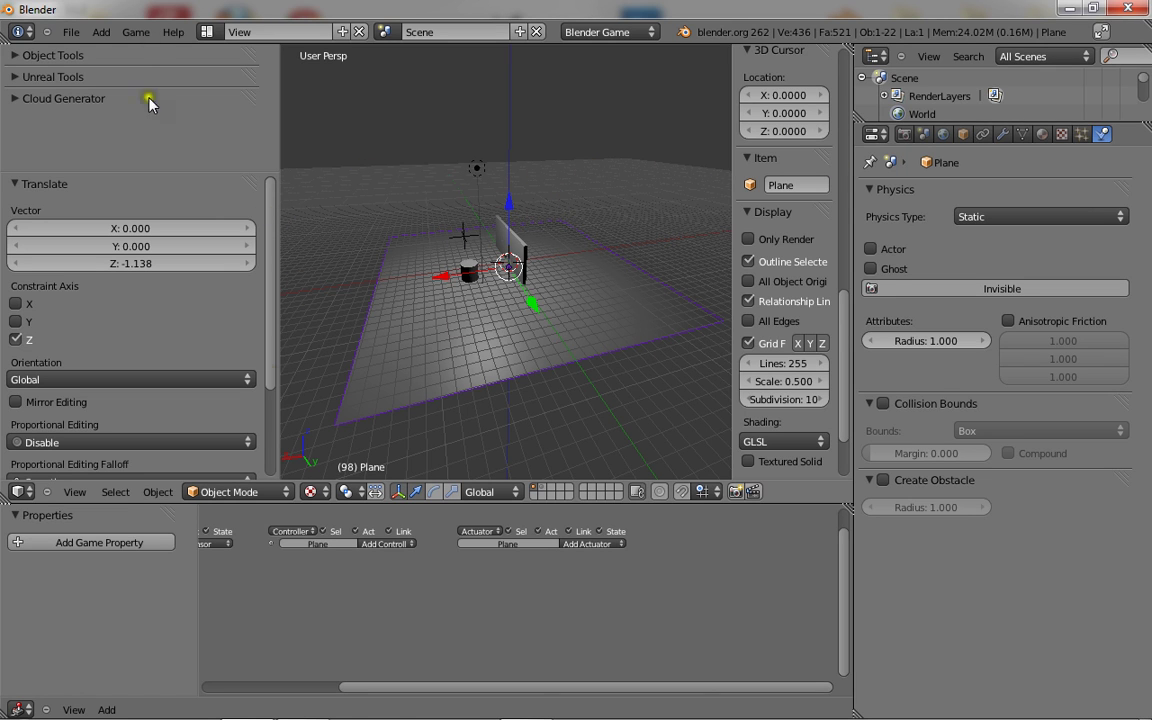
pyautogui.moveTo(408, 708)
pyautogui.click(541, 698)
pyautogui.click(430, 660)
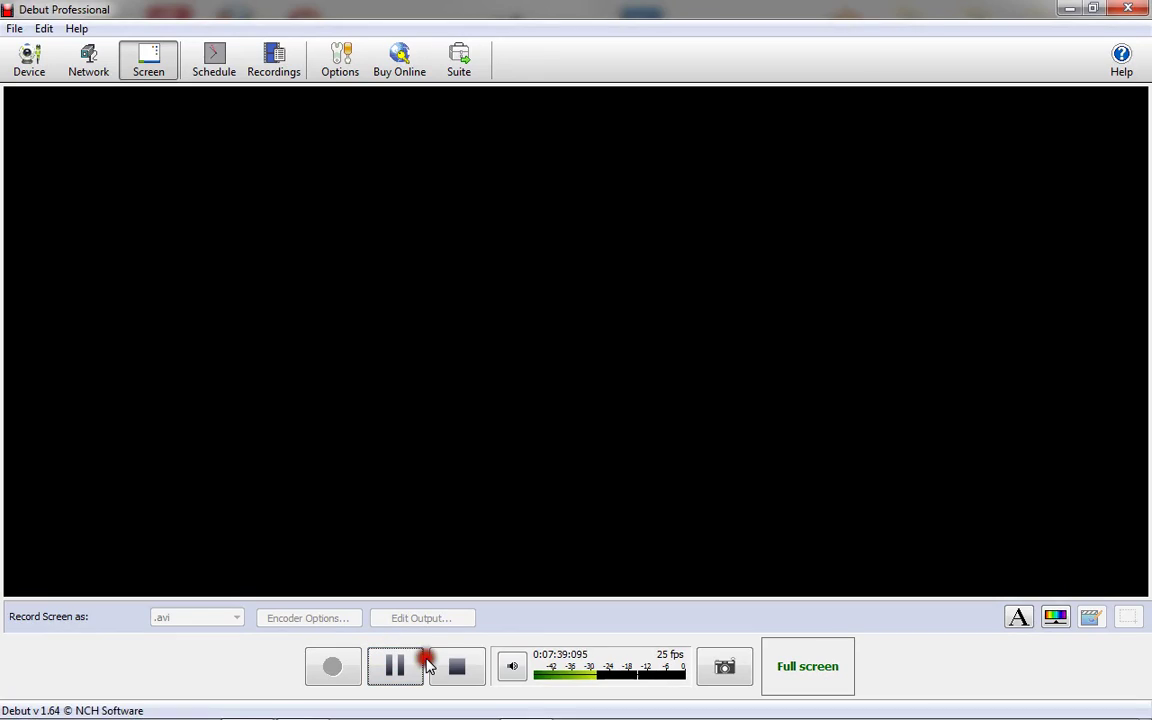